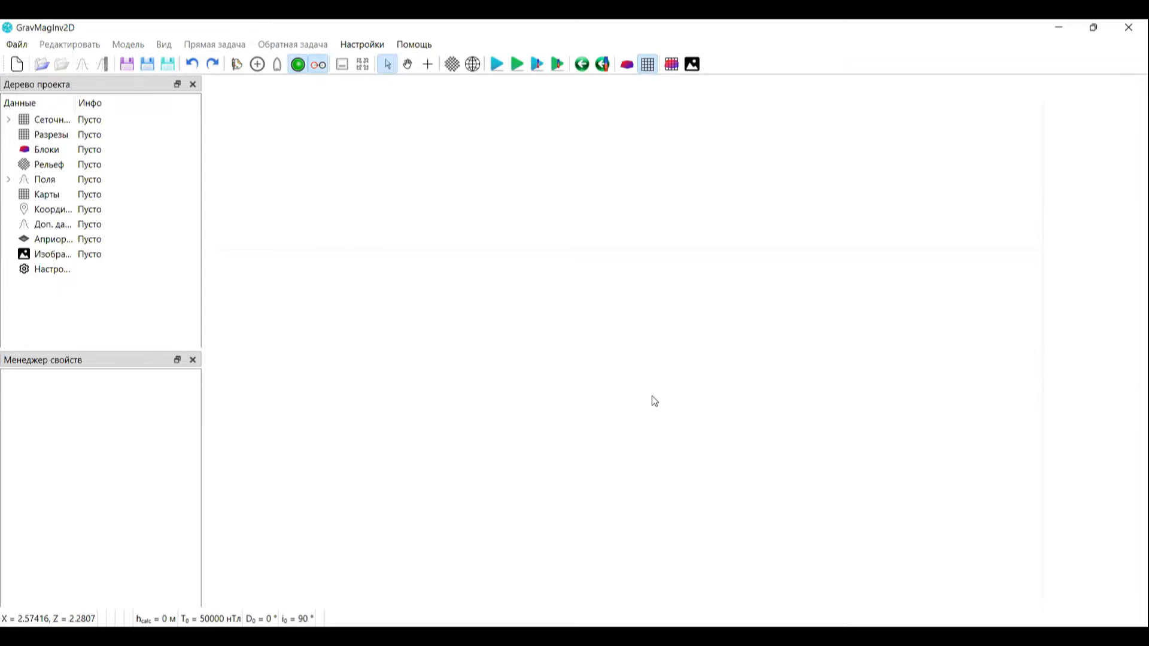
- Create a new model window spanning X 0–38000 m and Z 0–5000 m
{"action": "left_click", "coordinate": [17, 64]}
{"action": "key", "text": "Tab"}
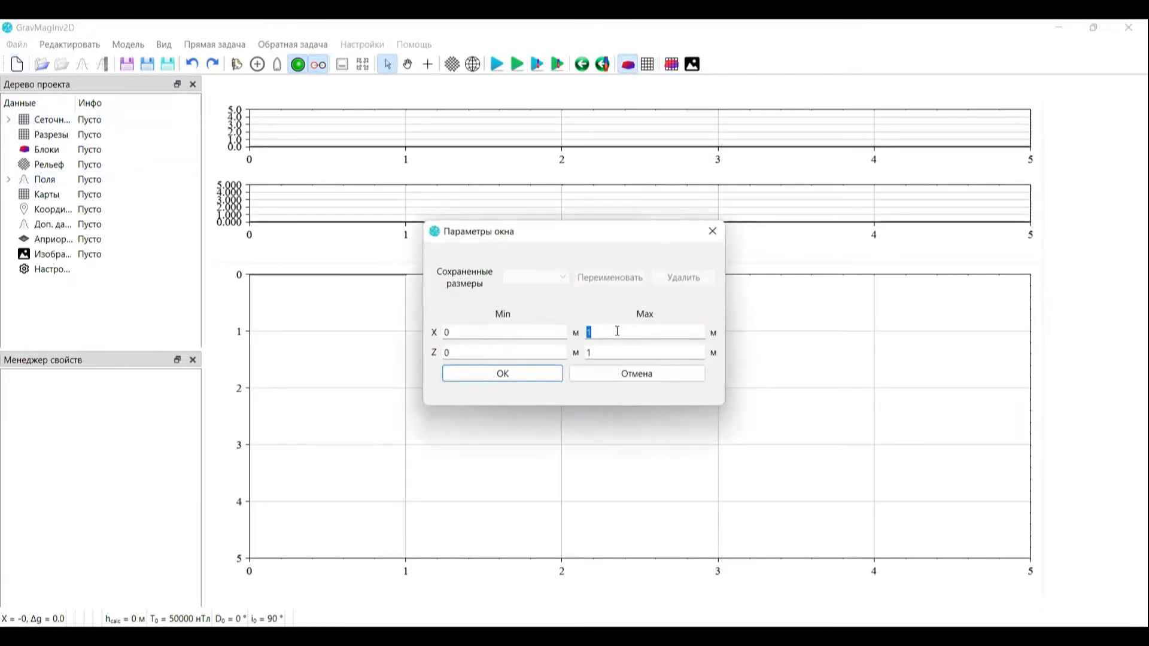
{"action": "type", "text": "38000"}
{"action": "key", "text": "Tab"}
{"action": "key", "text": "Tab"}
{"action": "type", "text": "5000"}
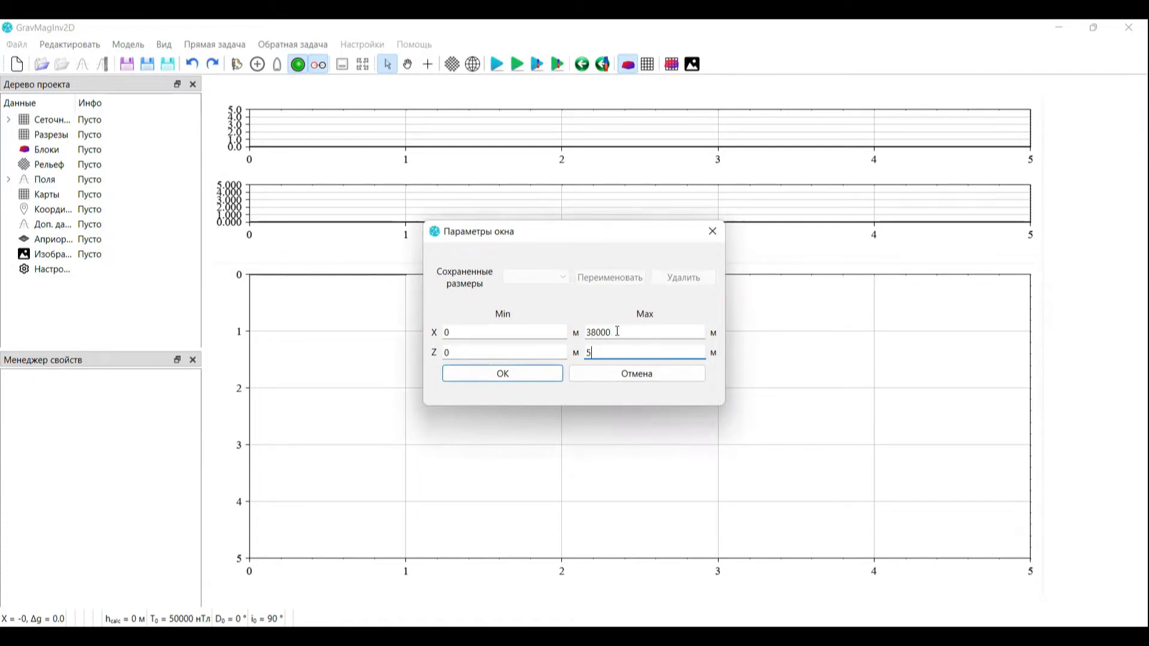
{"action": "left_click", "coordinate": [485, 379]}
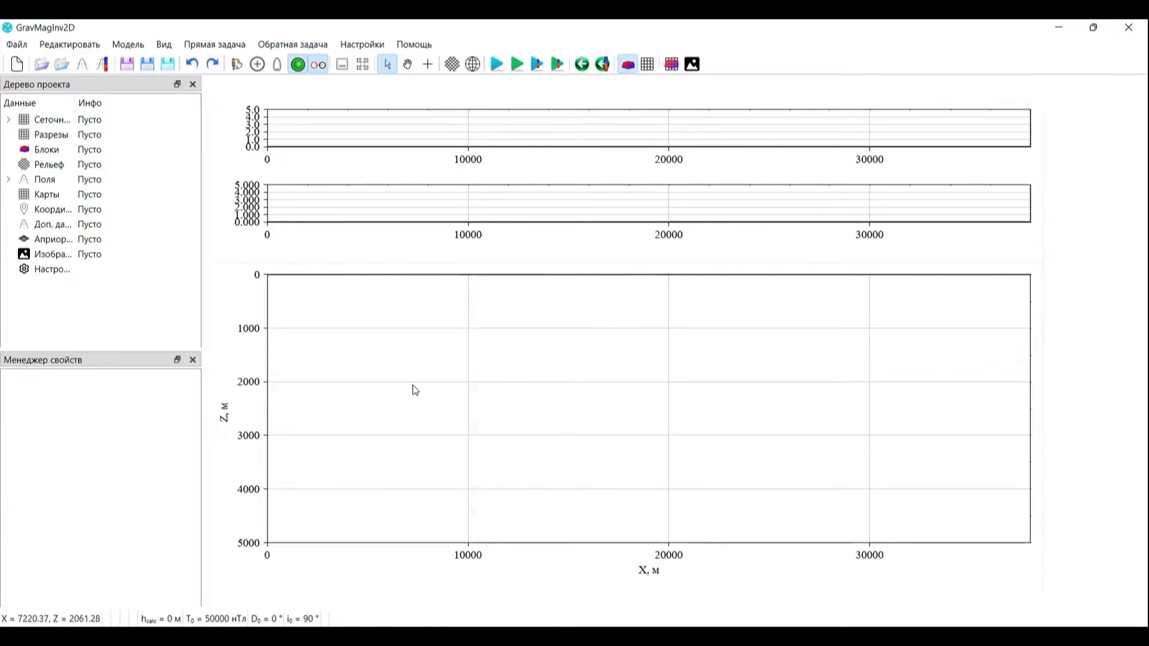
- Load the density grid Плотность.grd into the project and display it as an underlay in block mode
{"action": "left_click", "coordinate": [627, 64]}
{"action": "left_click", "coordinate": [9, 119]}
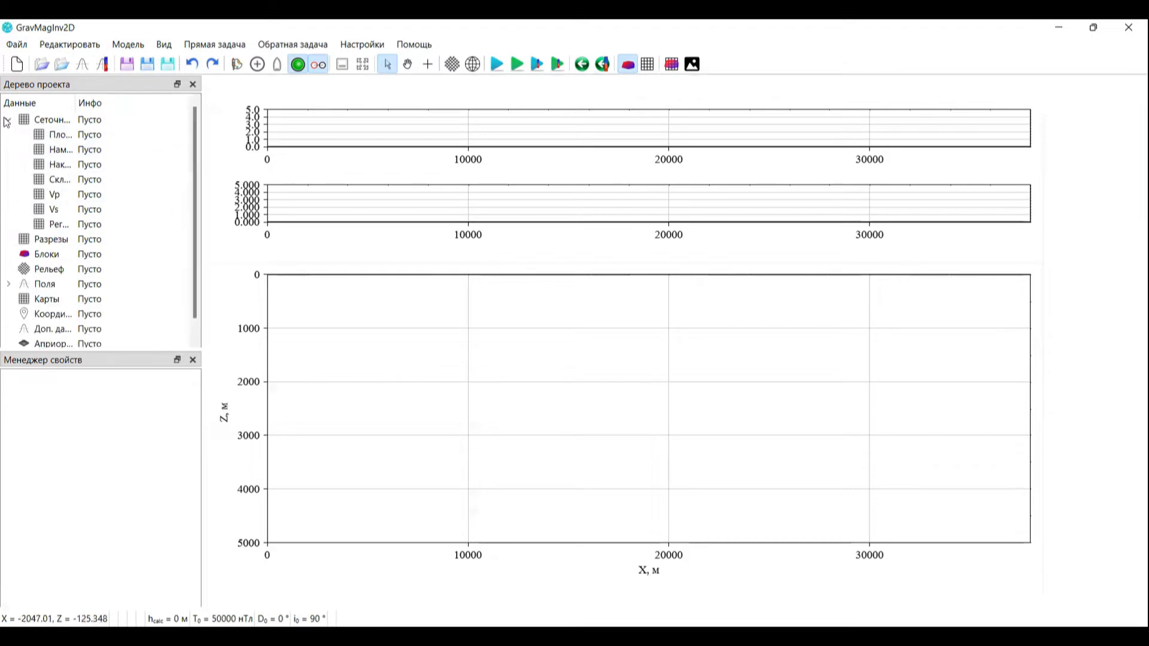
{"action": "right_click", "coordinate": [64, 139]}
{"action": "left_click", "coordinate": [128, 127]}
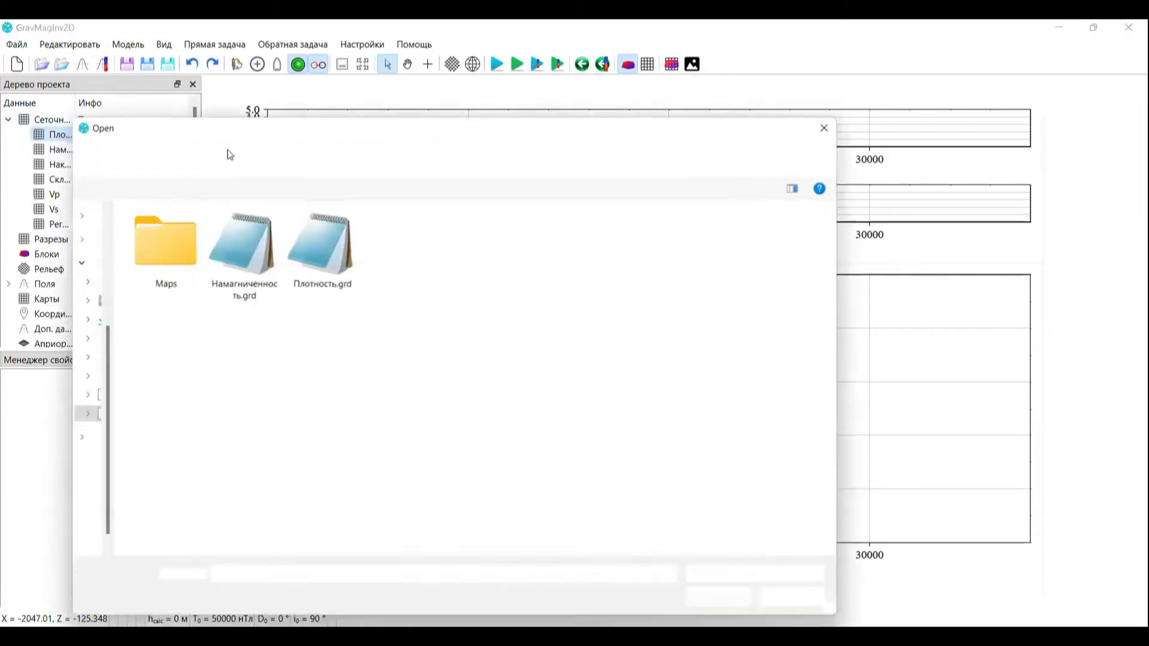
{"action": "double_click", "coordinate": [293, 243]}
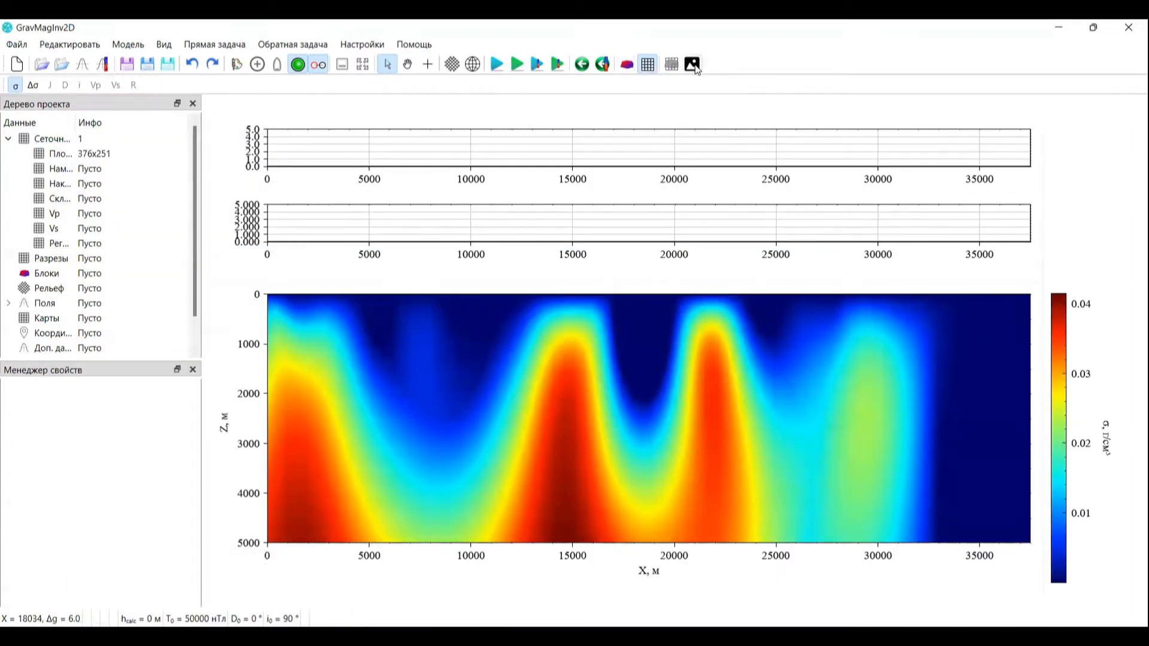
{"action": "left_click", "coordinate": [628, 66]}
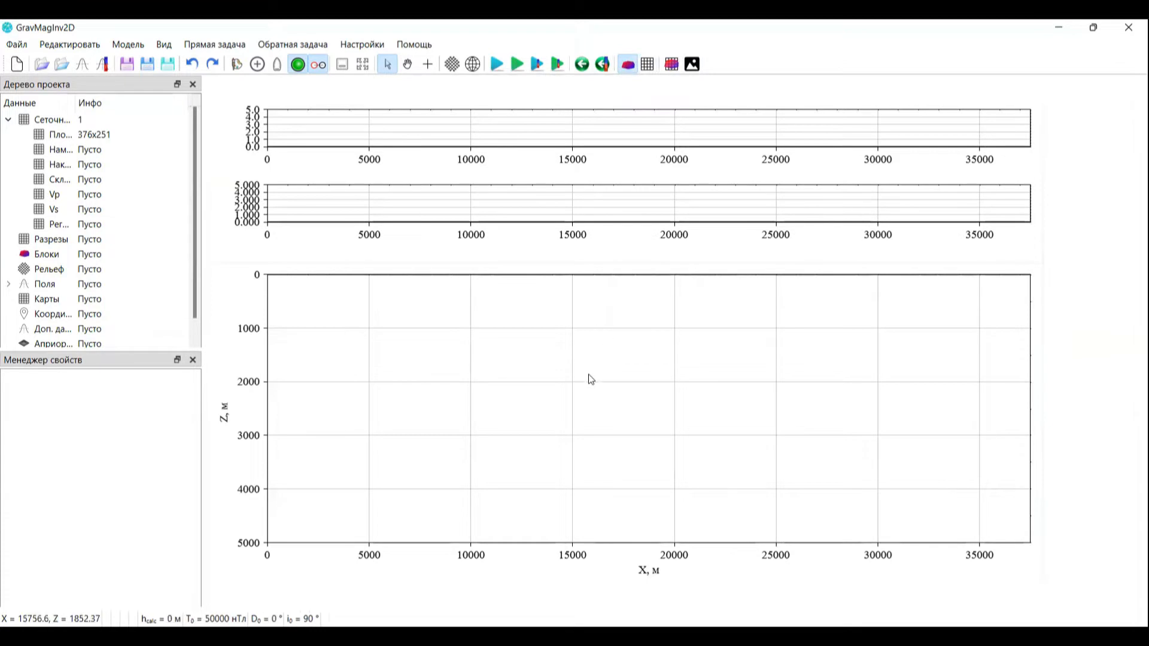
{"action": "left_click", "coordinate": [675, 66]}
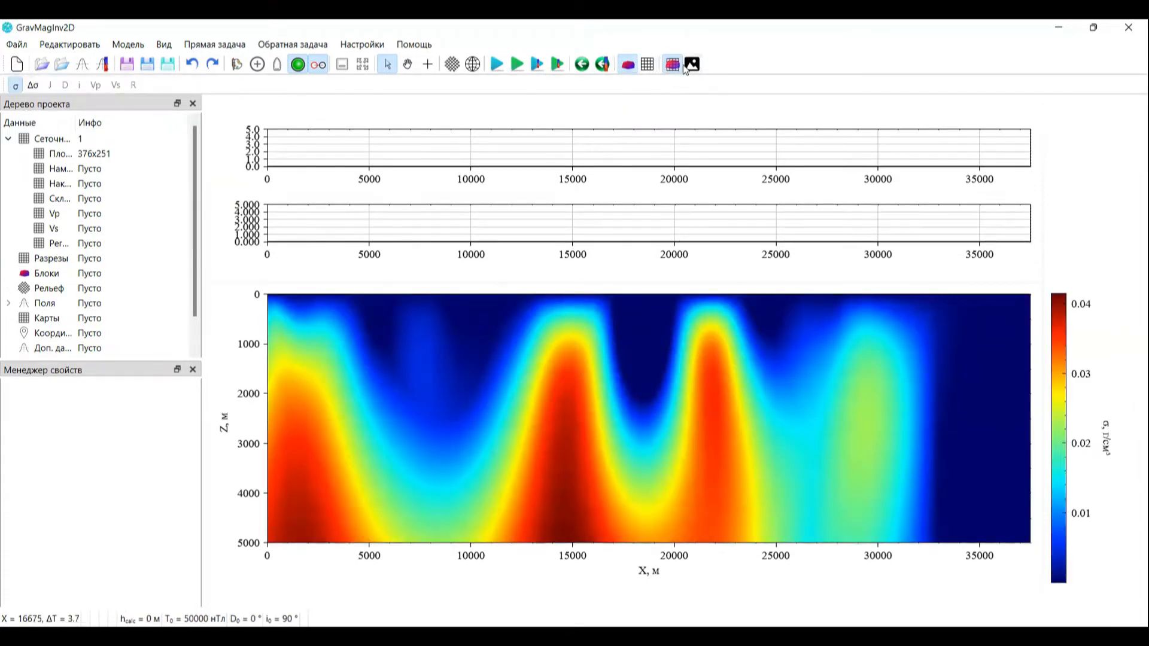
- Draw an eight-vertex block over the density underlay between about X 6600 and 11900 m, and delete it
{"action": "right_click", "coordinate": [537, 340]}
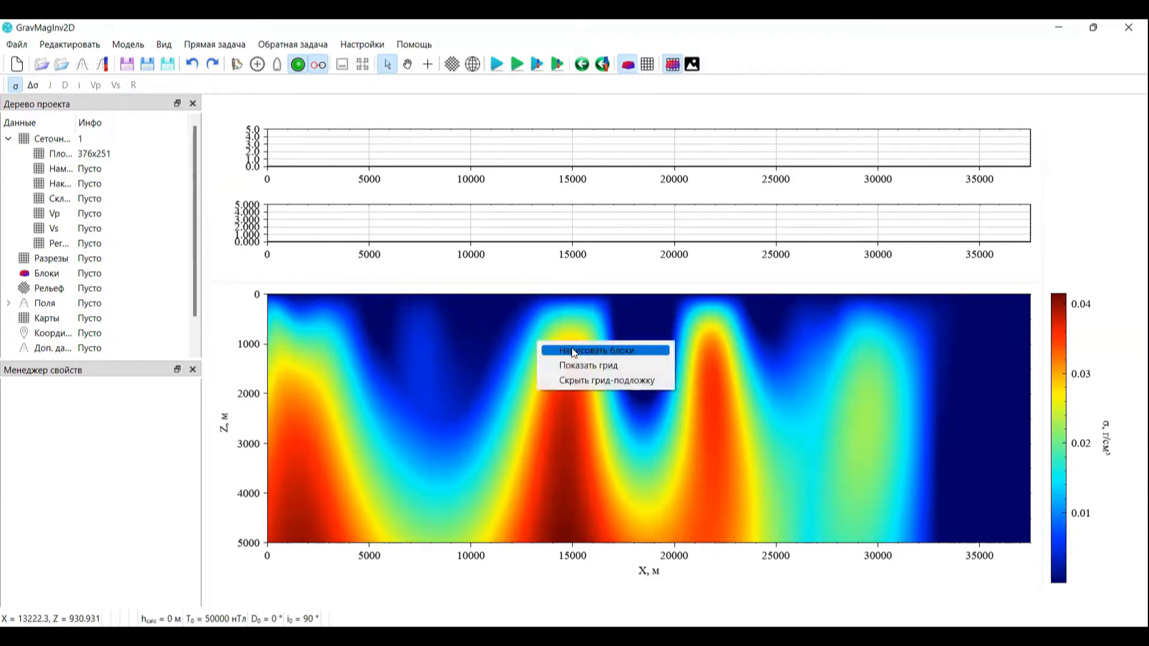
{"action": "left_click", "coordinate": [593, 352]}
{"action": "left_click", "coordinate": [402, 340]}
{"action": "left_click", "coordinate": [456, 325]}
{"action": "left_click", "coordinate": [494, 325]}
{"action": "left_click", "coordinate": [510, 363]}
{"action": "left_click", "coordinate": [508, 403]}
{"action": "left_click", "coordinate": [435, 413]}
{"action": "left_click", "coordinate": [405, 383]}
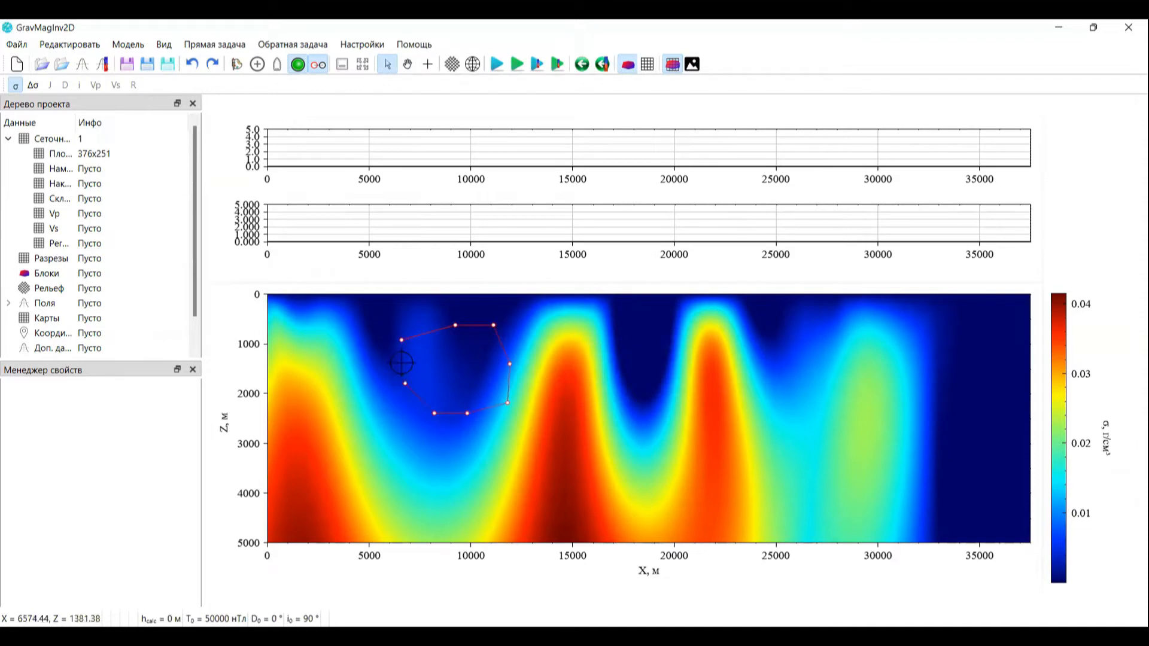
{"action": "right_click", "coordinate": [401, 363]}
{"action": "left_click", "coordinate": [480, 363]}
{"action": "key", "text": "Delete"}
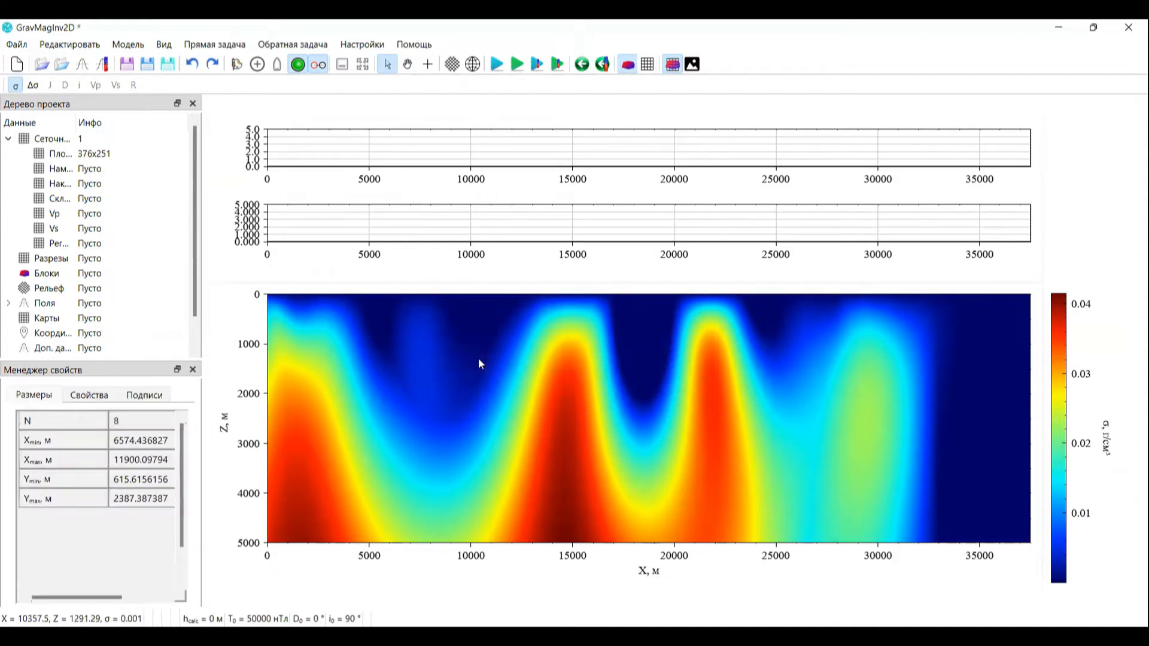
- Remove the density grid from the project and turn off the grid underlay
{"action": "right_click", "coordinate": [124, 153]}
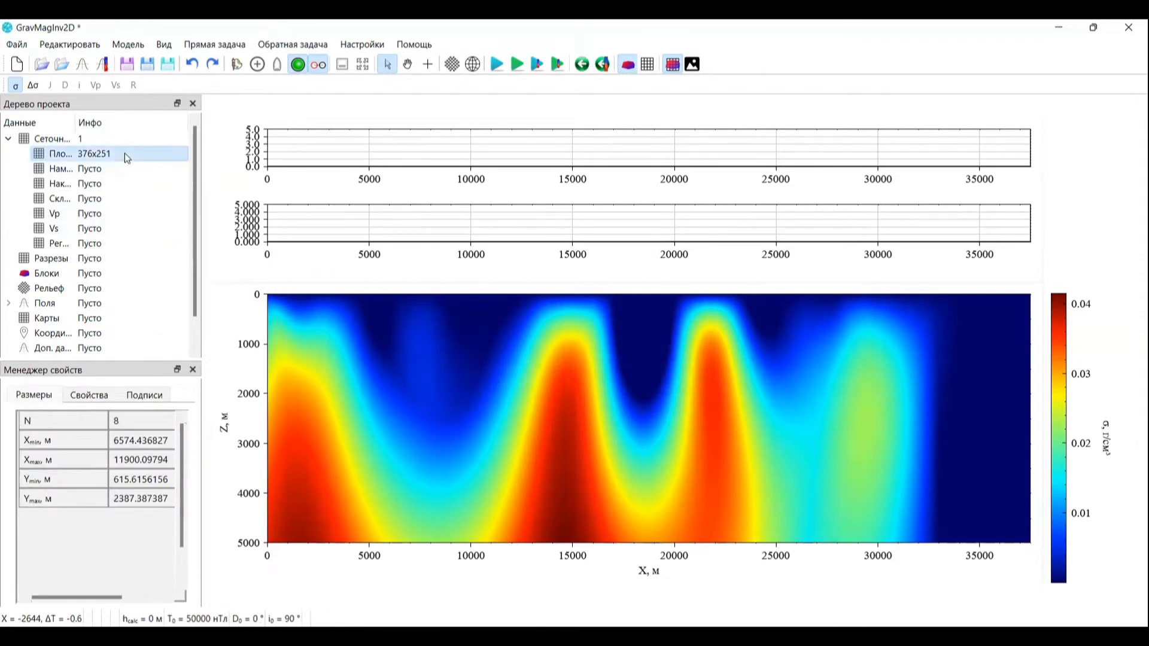
{"action": "left_click", "coordinate": [197, 249]}
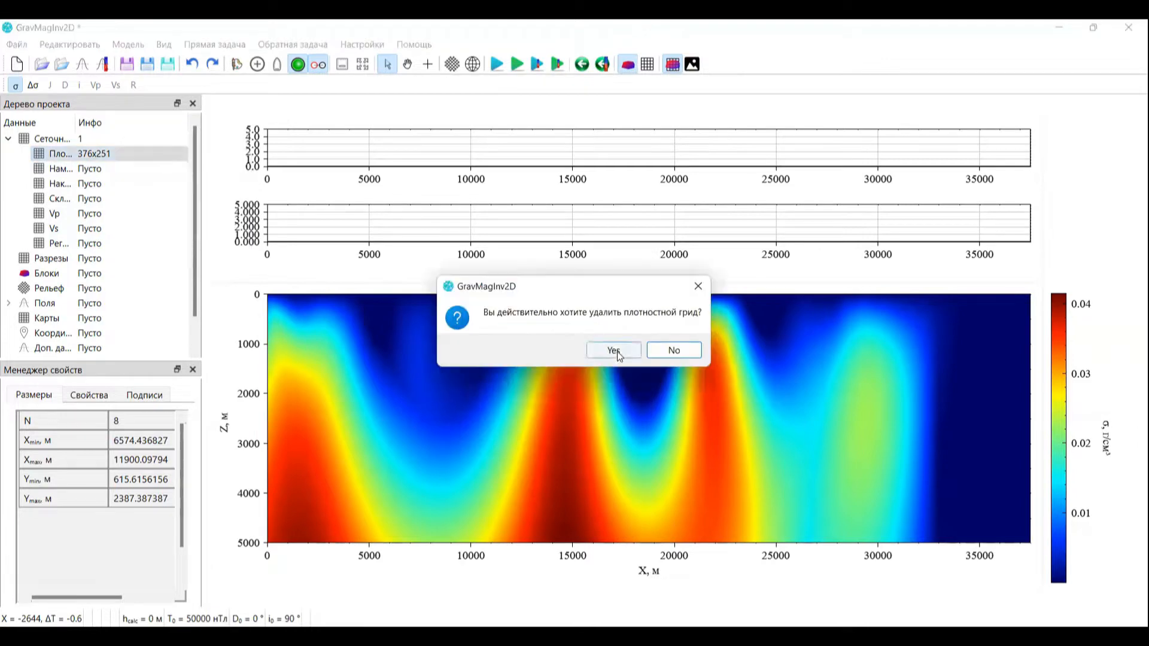
{"action": "left_click", "coordinate": [617, 350]}
{"action": "left_click", "coordinate": [673, 64]}
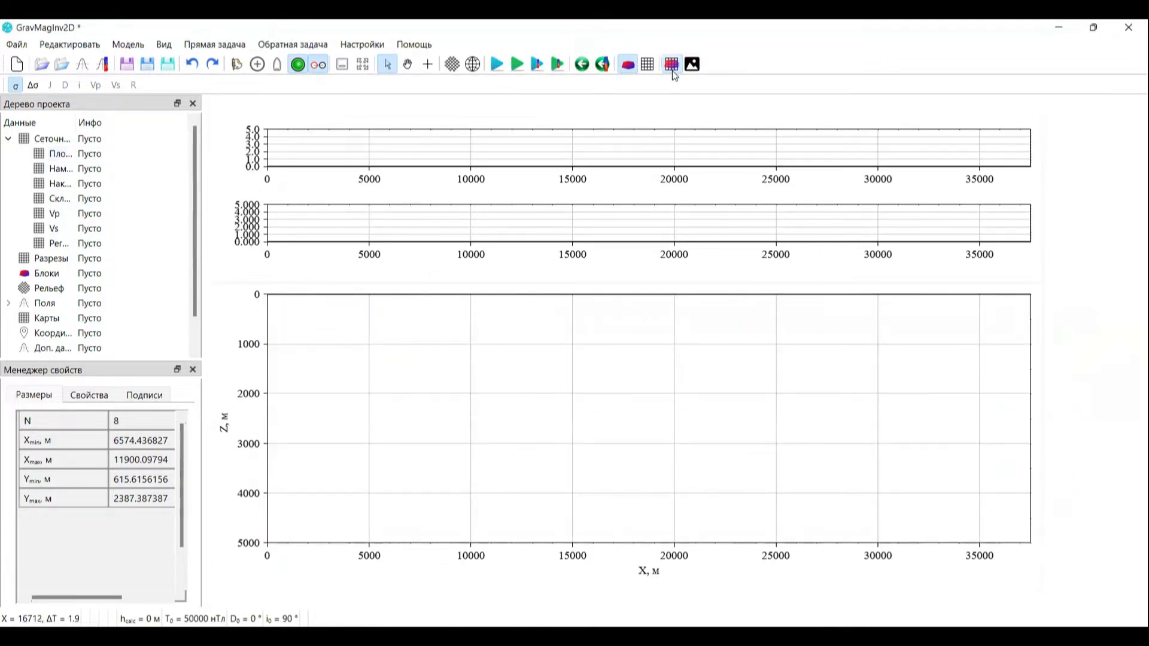
- Draw a closed six-vertex block spanning about X 6100–13200 m and Z 540–2480 m
{"action": "right_click", "coordinate": [510, 351]}
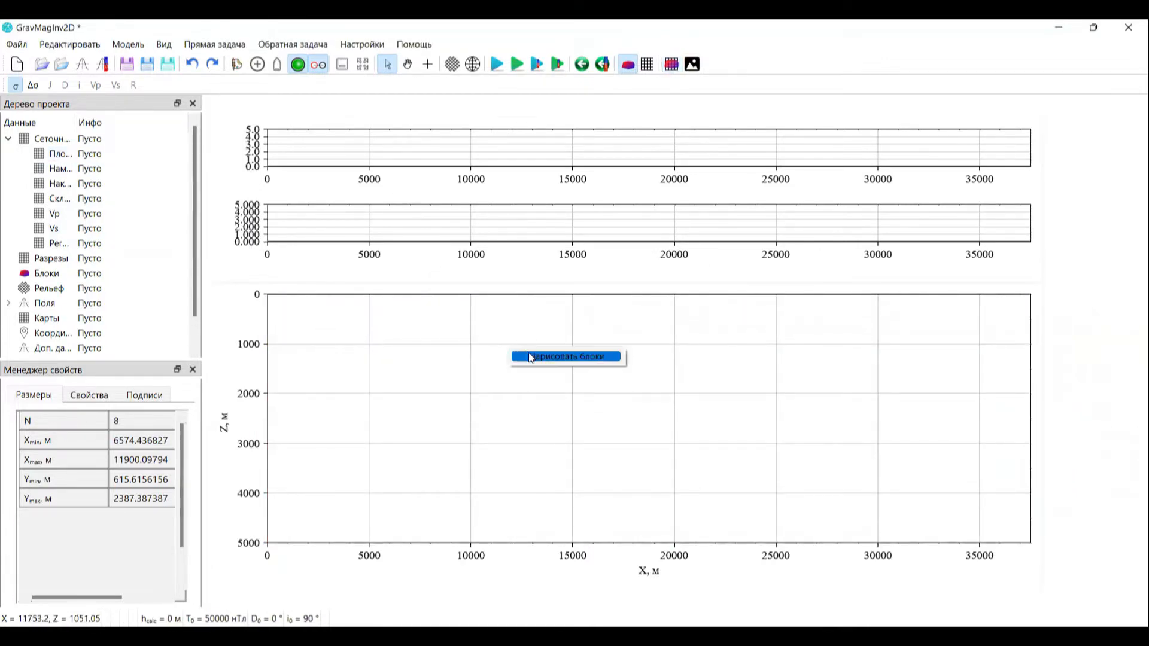
{"action": "left_click", "coordinate": [563, 358]}
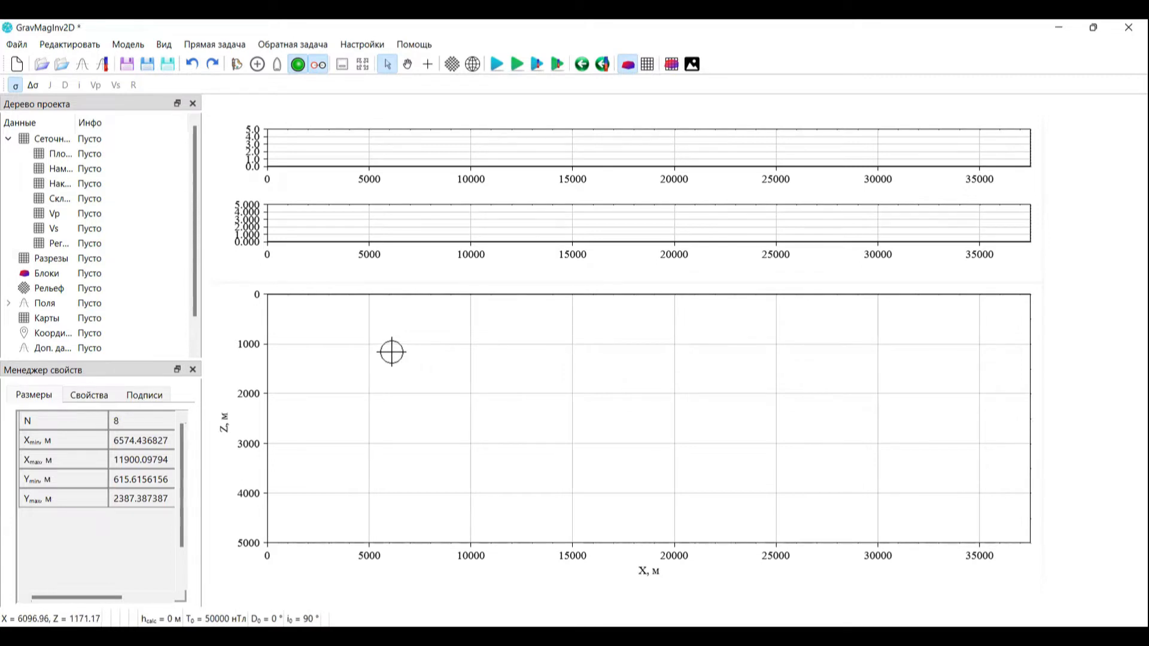
{"action": "left_click", "coordinate": [435, 321]}
{"action": "left_click", "coordinate": [497, 321]}
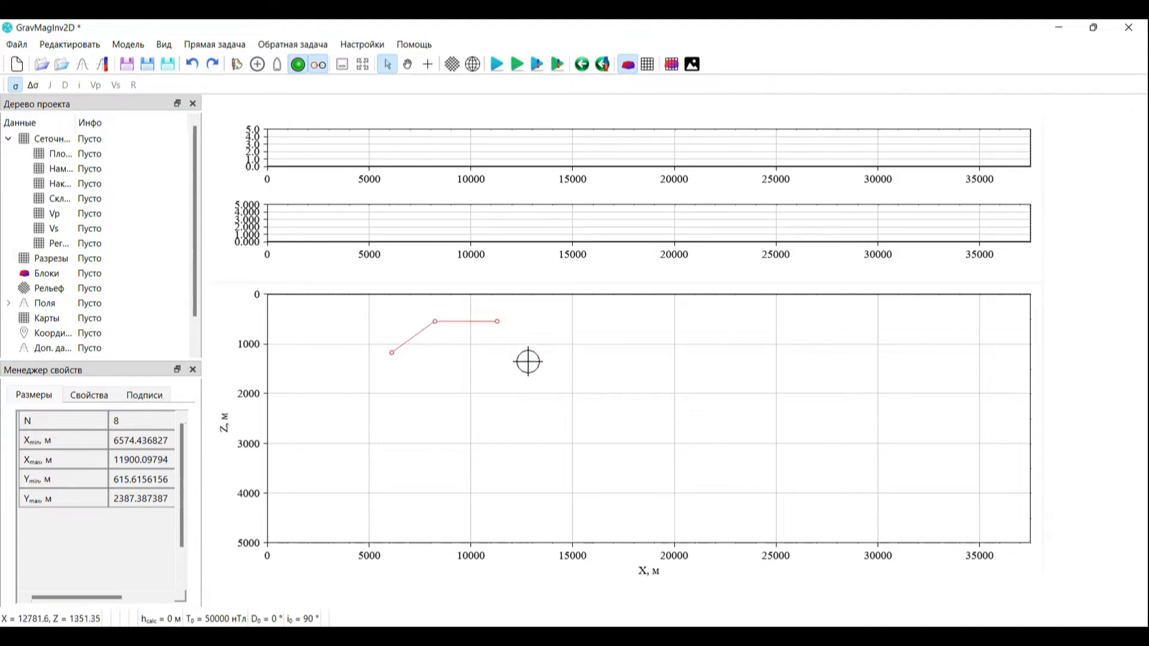
{"action": "left_click", "coordinate": [537, 355]}
{"action": "left_click", "coordinate": [510, 417]}
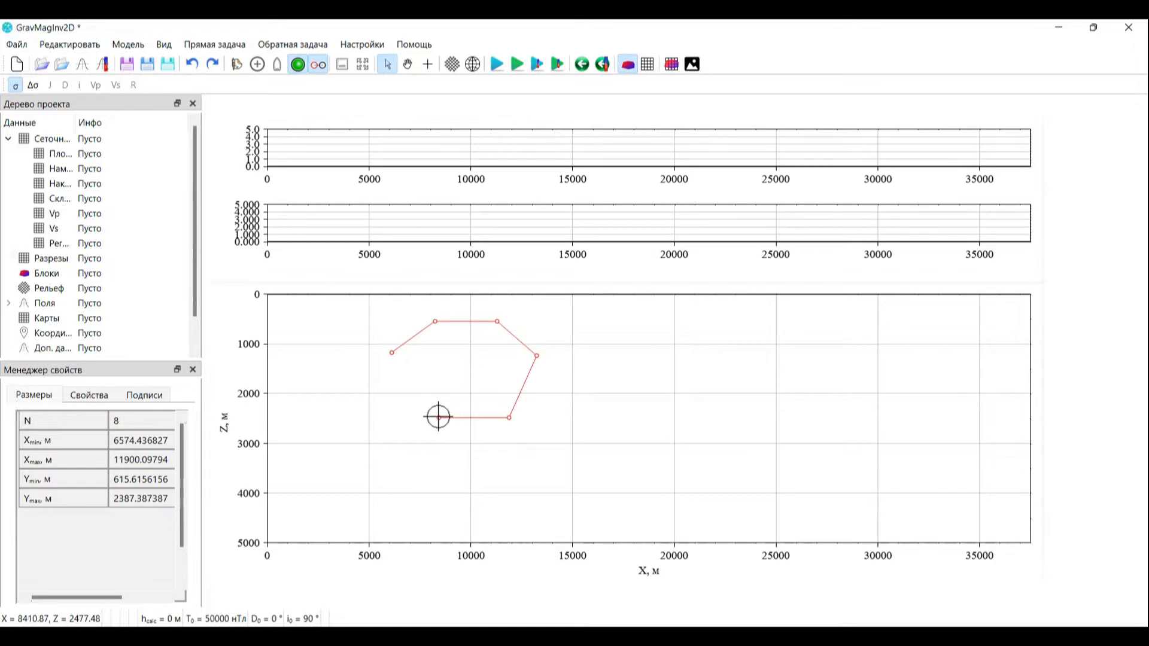
{"action": "left_click", "coordinate": [438, 417]}
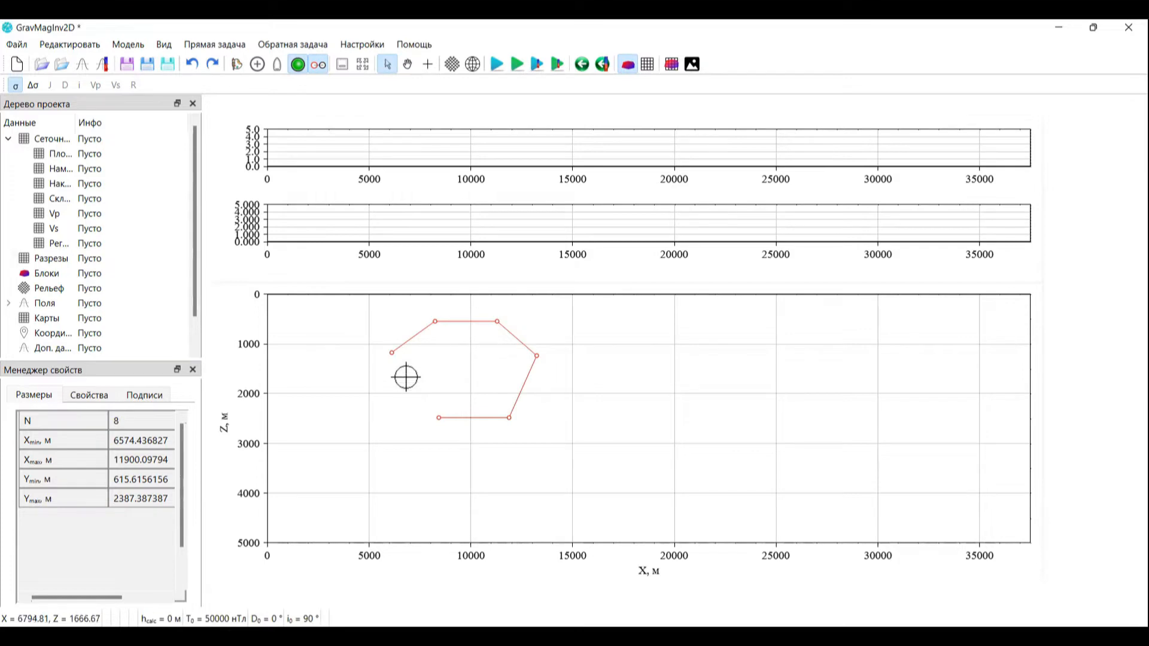
{"action": "right_click", "coordinate": [407, 377]}
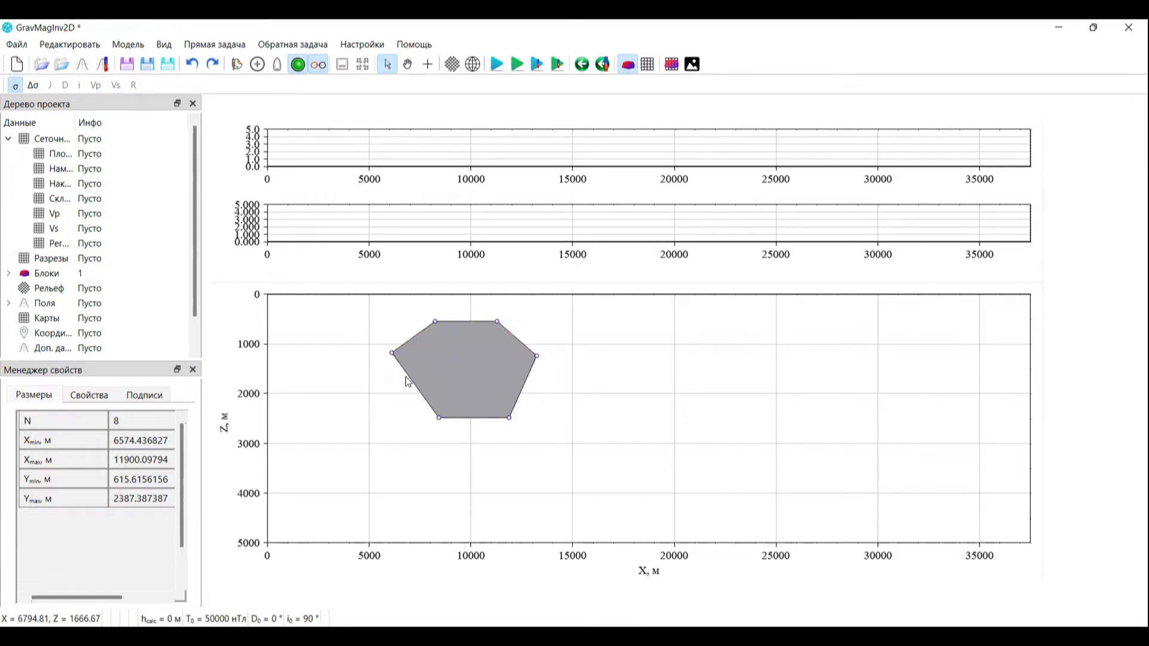
{"action": "right_click", "coordinate": [626, 343]}
{"action": "left_click", "coordinate": [651, 354]}
{"action": "left_click", "coordinate": [631, 340]}
{"action": "left_click", "coordinate": [725, 339]}
{"action": "left_click", "coordinate": [743, 391]}
{"action": "left_click", "coordinate": [694, 425]}
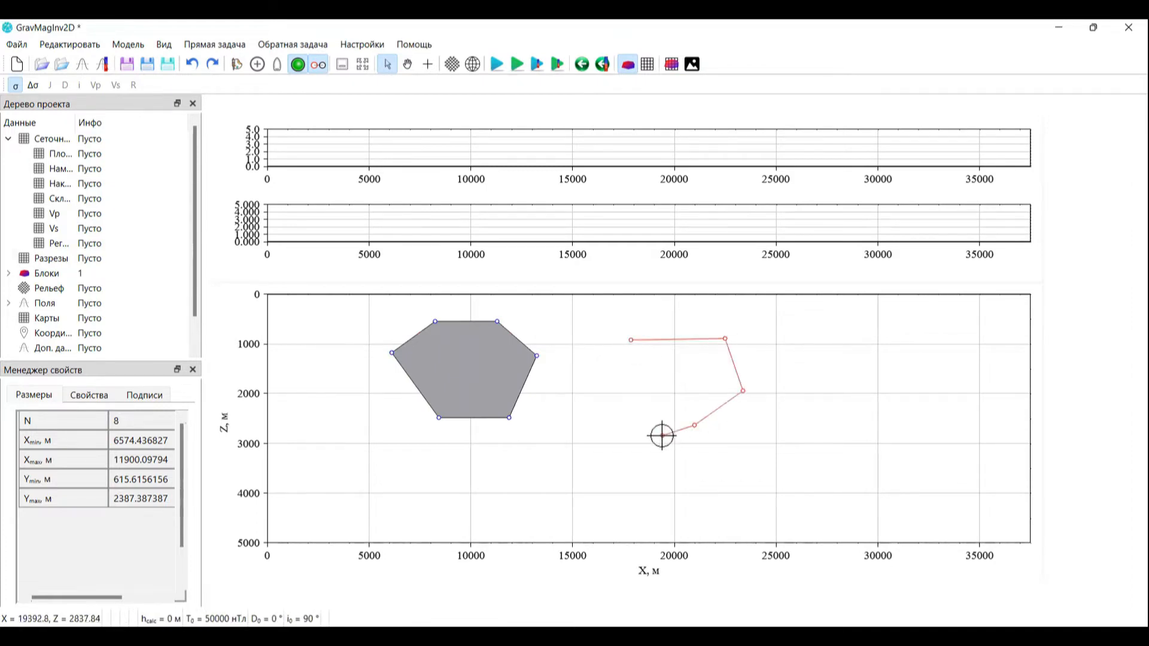
{"action": "left_click", "coordinate": [662, 435]}
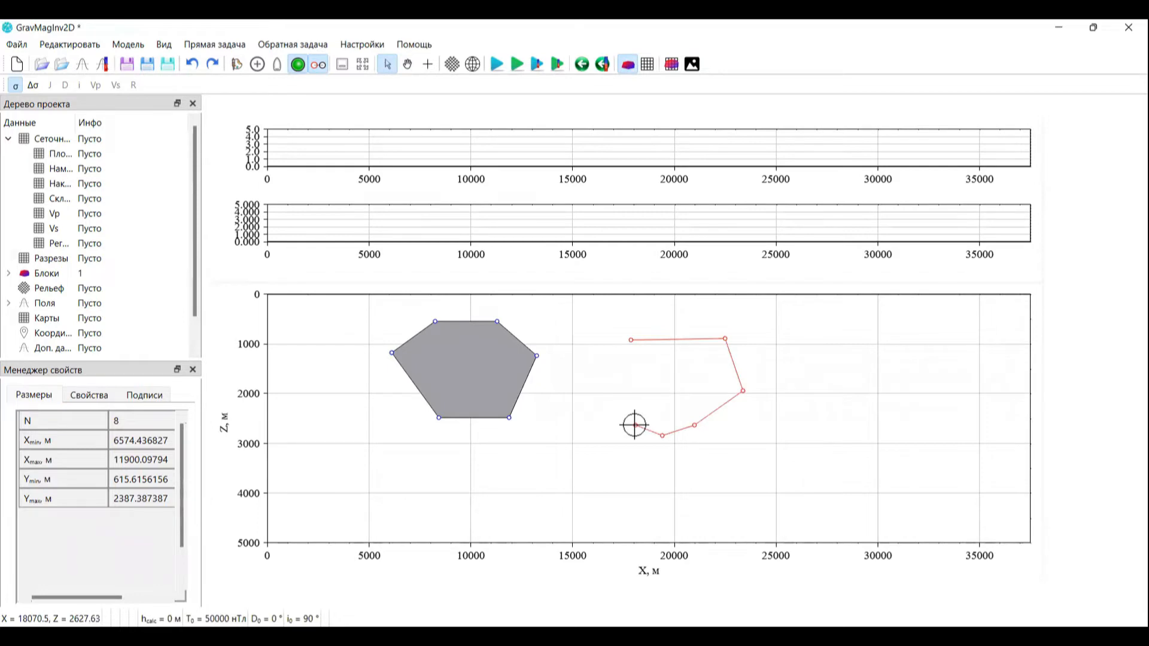
{"action": "key", "text": "Escape"}
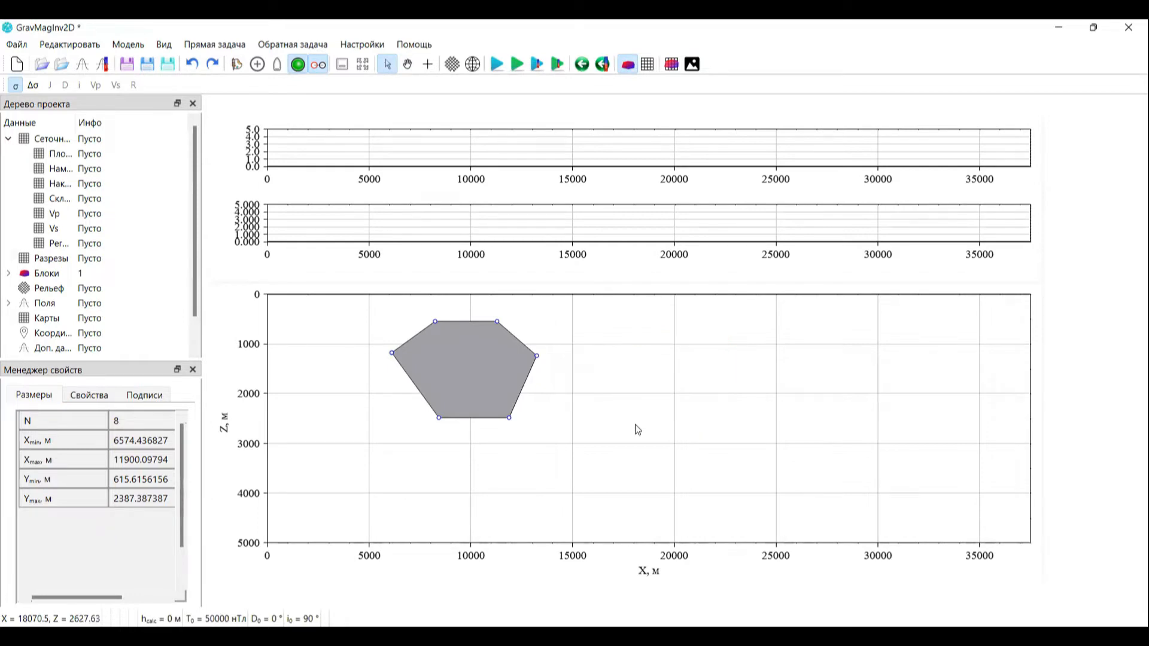
- Draw a seven-vertex block sharing the first block's right edge, reaching about X 19200 m and Z 2820 m
{"action": "right_click", "coordinate": [662, 392]}
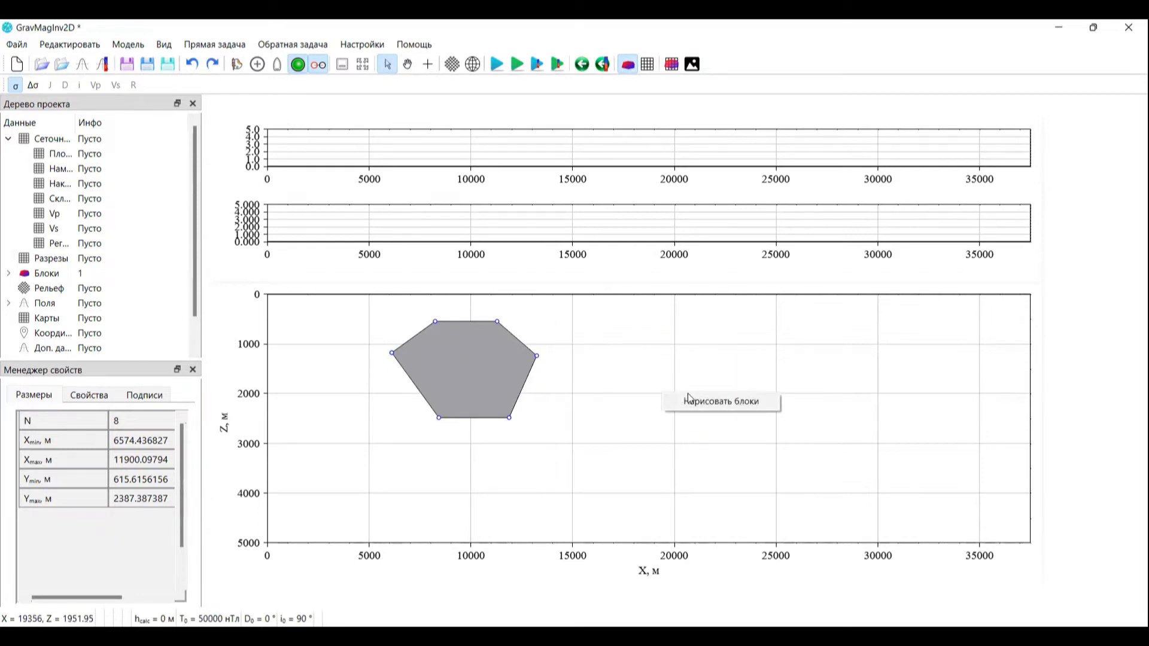
{"action": "left_click", "coordinate": [712, 403]}
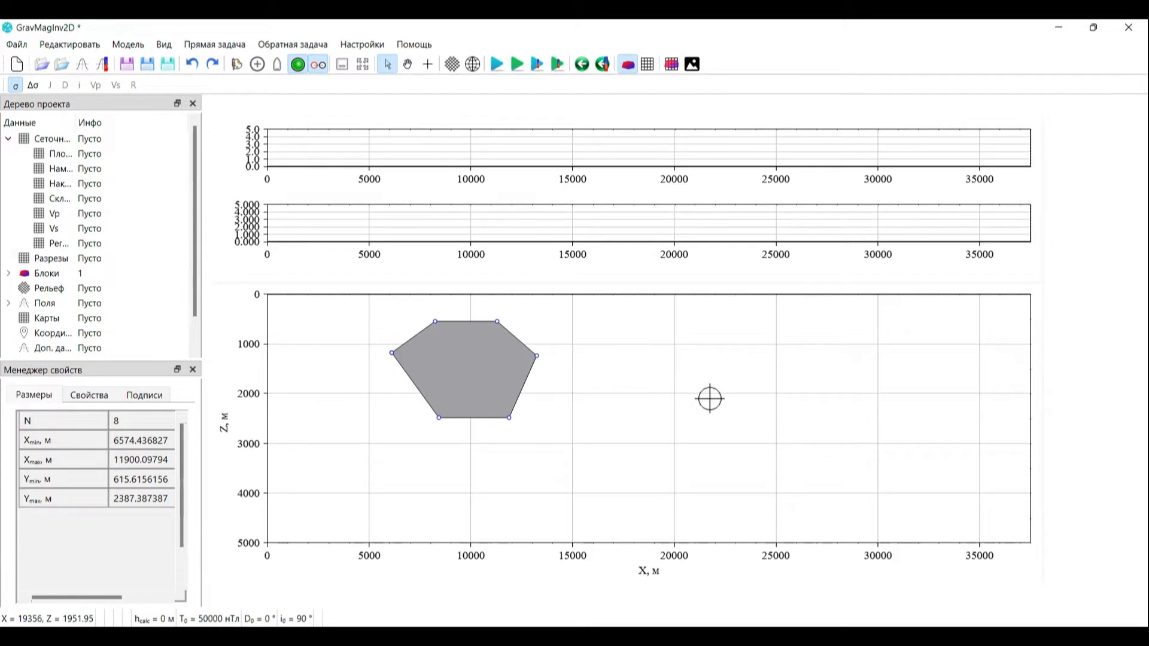
{"action": "left_click", "coordinate": [644, 359]}
{"action": "left_click", "coordinate": [599, 358]}
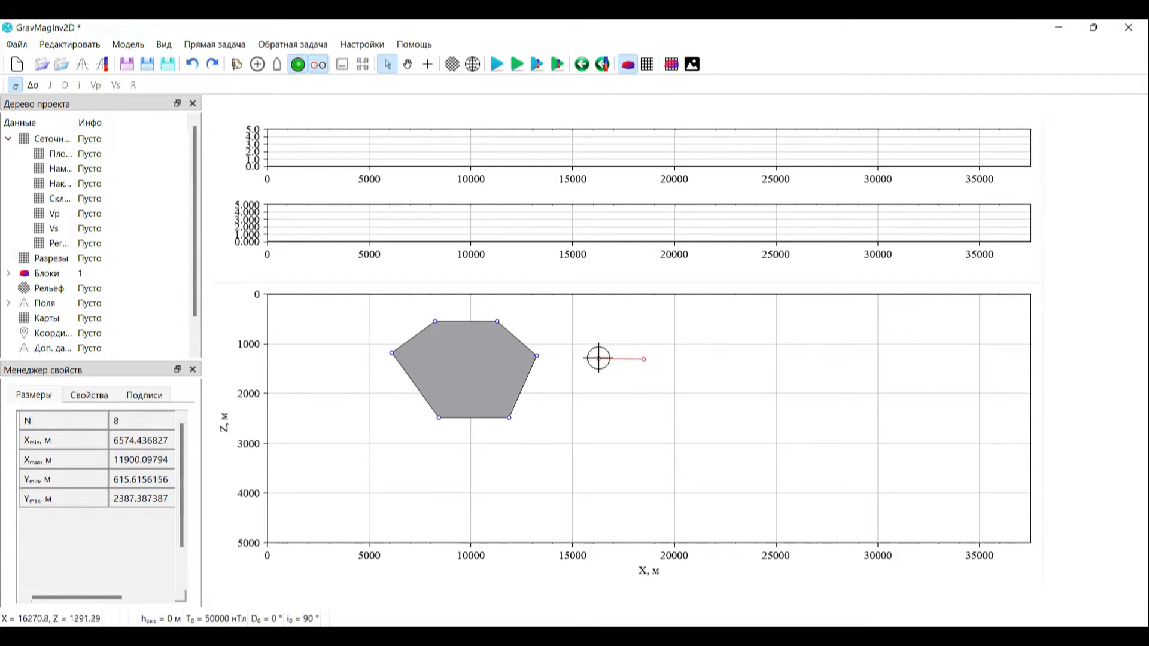
{"action": "left_click", "coordinate": [542, 361]}
{"action": "left_click", "coordinate": [509, 418]}
{"action": "left_click", "coordinate": [558, 435]}
{"action": "left_click", "coordinate": [617, 435]}
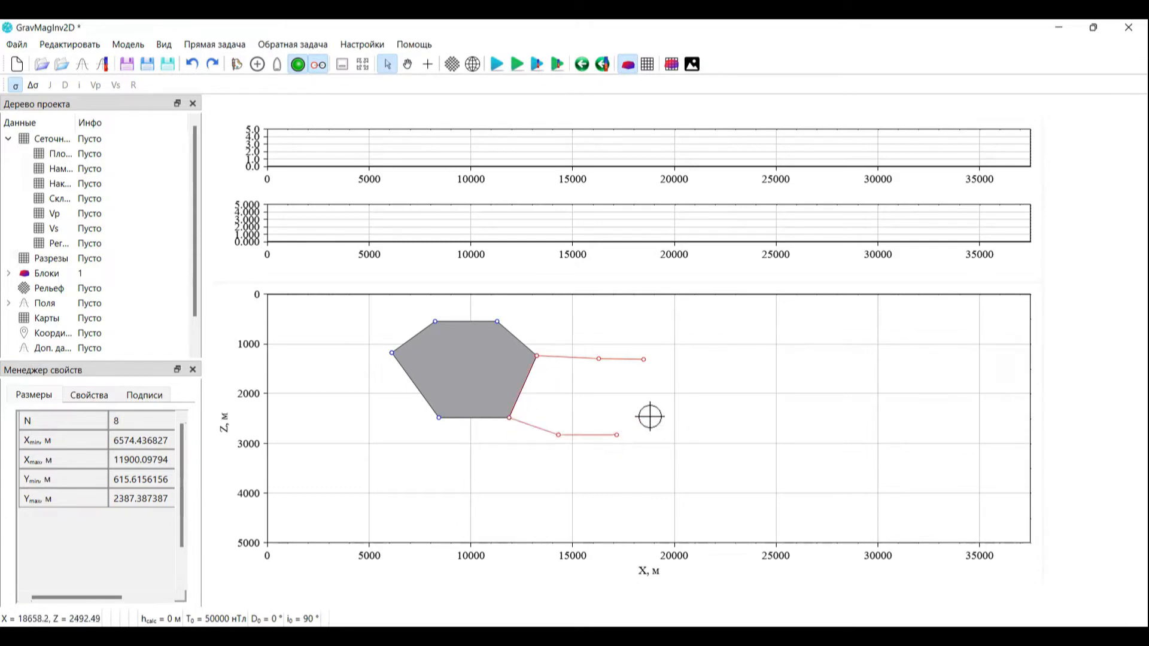
{"action": "left_click", "coordinate": [659, 427]}
{"action": "right_click", "coordinate": [657, 393]}
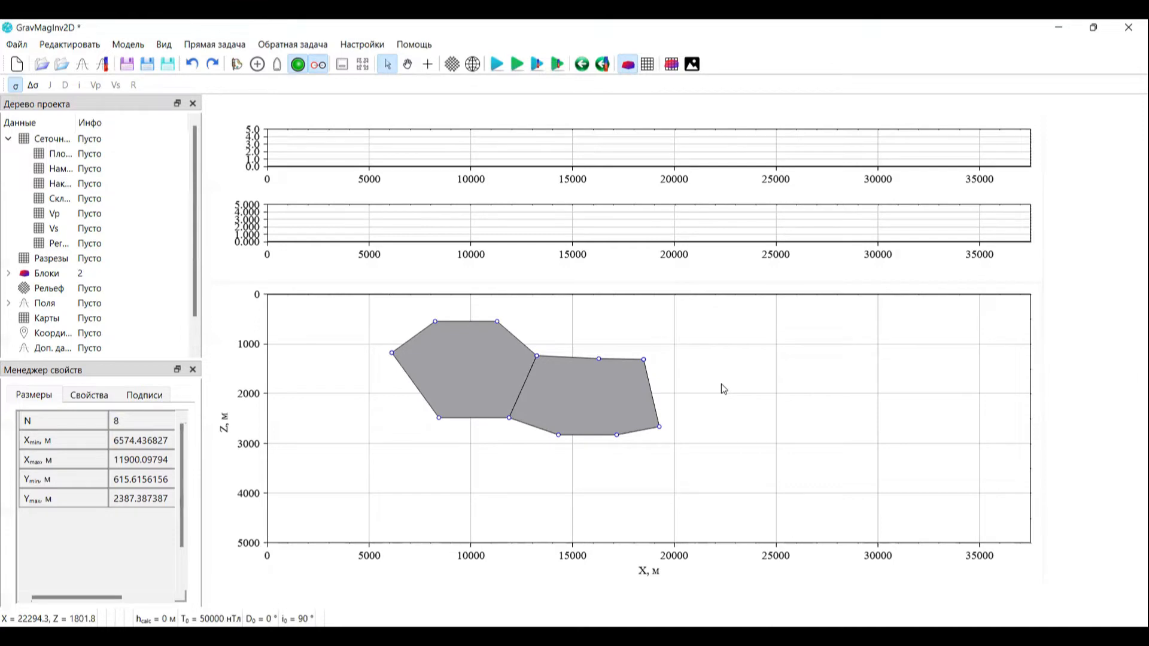
- Move the whole second block away from the first block, and undo the move
{"action": "left_click_drag", "start_coordinate": [559, 391], "coordinate": [760, 382]}
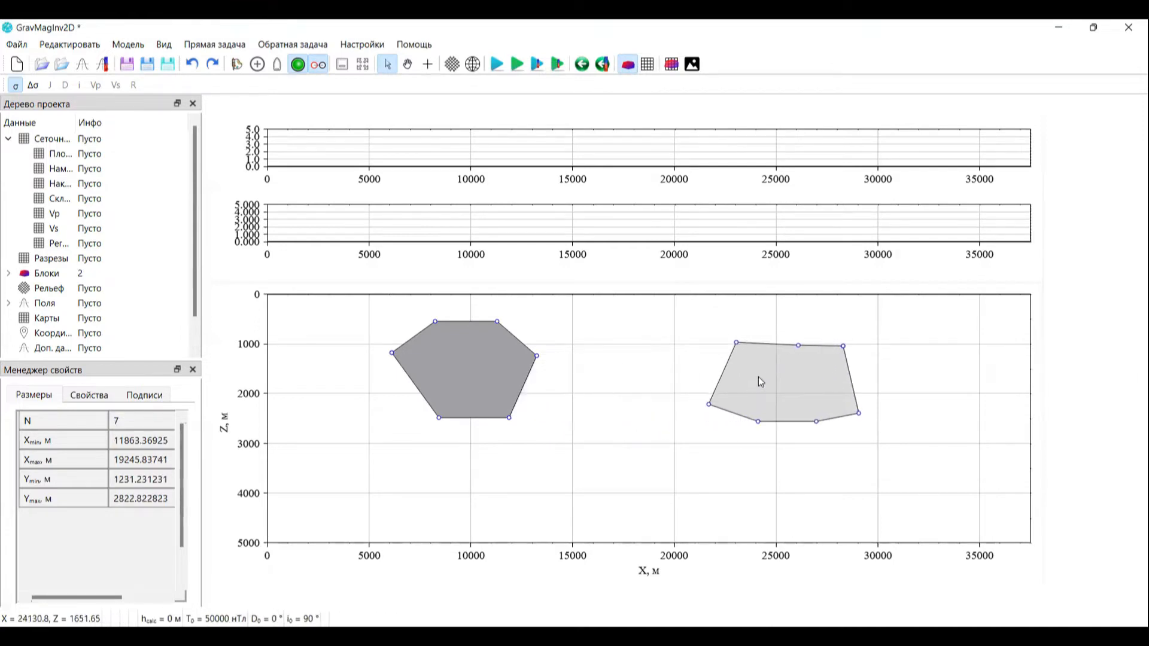
{"action": "key", "text": "ctrl+z"}
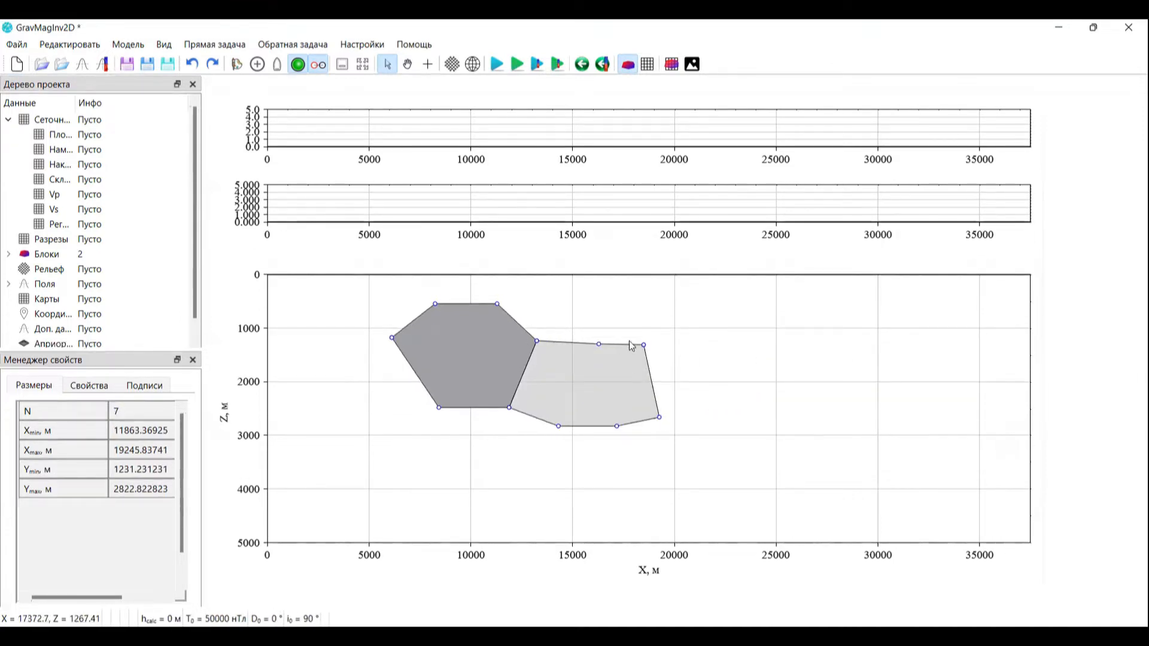
- Move the second block's upper-right vertex to about X 19100 m, and the blocks' upper shared vertex to about X 13330 m, Z 1200 m
{"action": "mouse_move", "coordinate": [644, 345]}
{"action": "left_mouse_down"}
{"action": "mouse_move", "coordinate": [670, 371]}
{"action": "mouse_move", "coordinate": [664, 342]}
{"action": "left_mouse_up"}
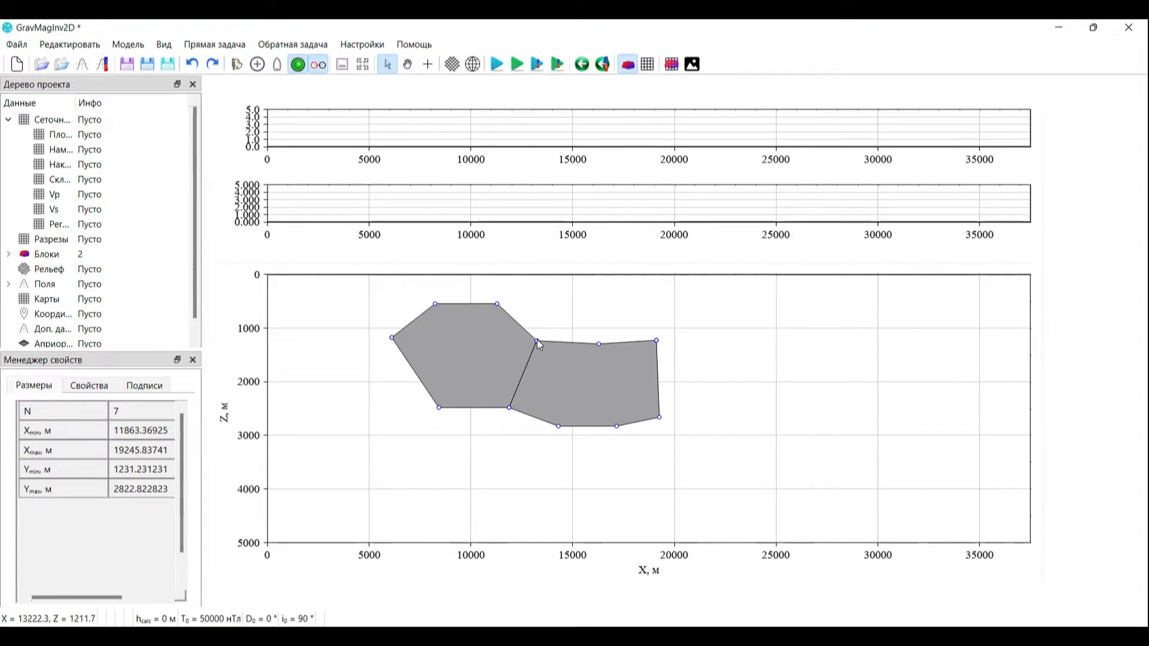
{"action": "mouse_move", "coordinate": [537, 340]}
{"action": "left_mouse_down"}
{"action": "mouse_move", "coordinate": [547, 314]}
{"action": "mouse_move", "coordinate": [544, 355]}
{"action": "mouse_move", "coordinate": [518, 349]}
{"action": "mouse_move", "coordinate": [538, 340]}
{"action": "left_mouse_up"}
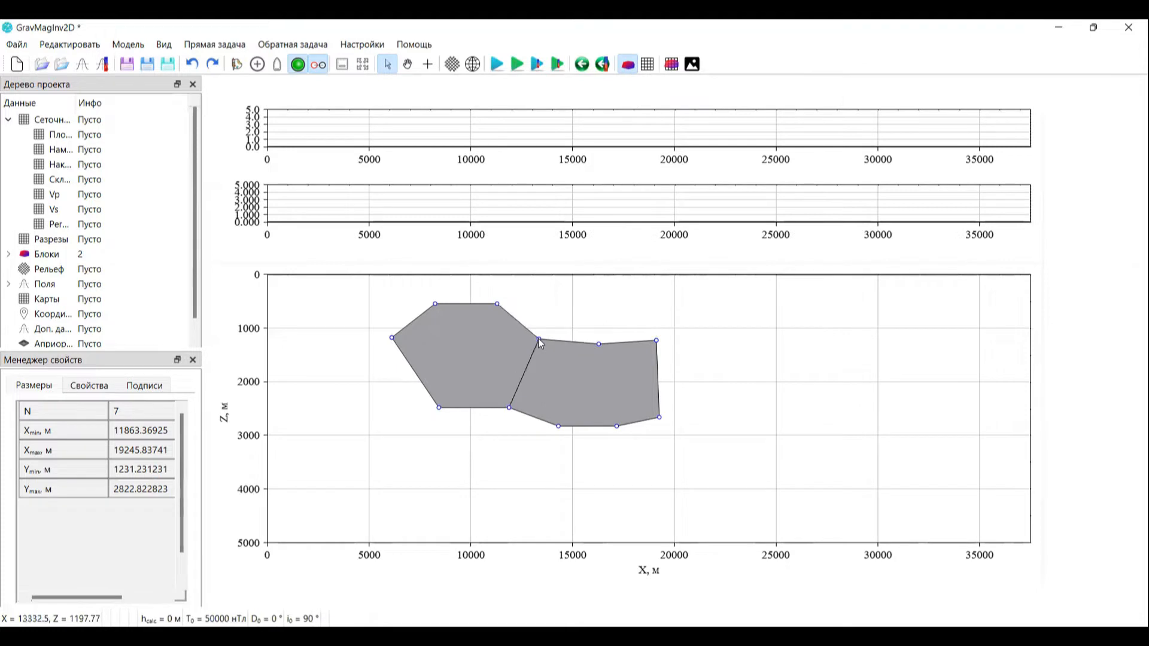
- Select the first block, pull its upper shared vertex away from the second block, and undo the change
{"action": "left_click", "coordinate": [539, 340]}
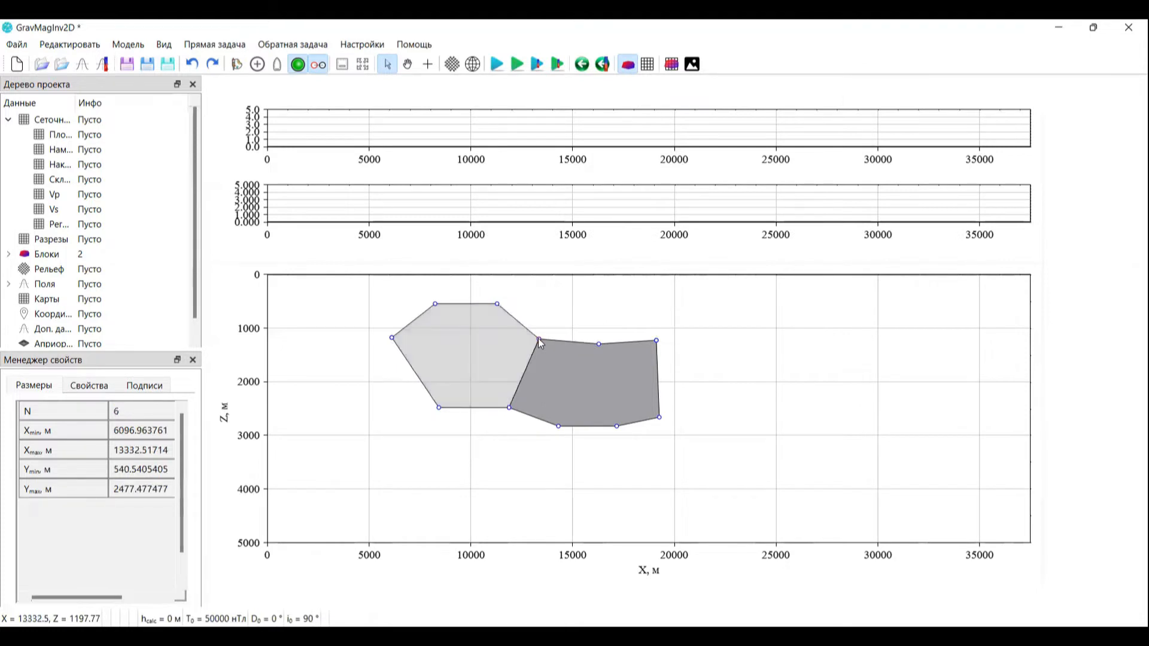
{"action": "left_click_drag", "start_coordinate": [539, 340], "coordinate": [513, 329]}
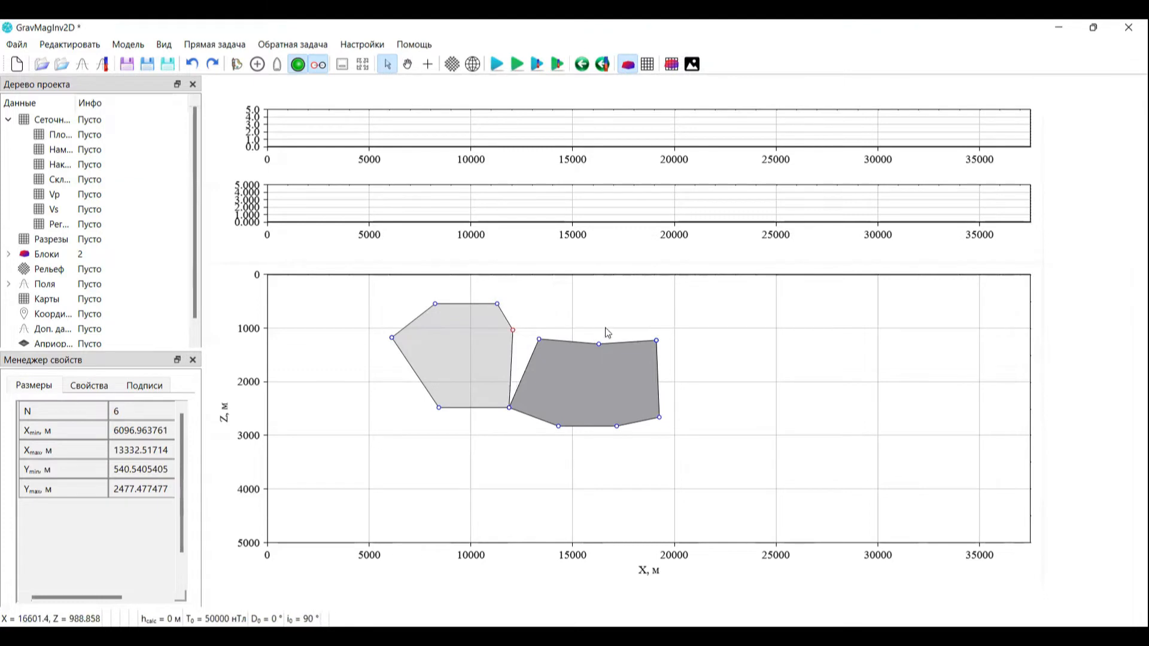
{"action": "key", "text": "ctrl+z"}
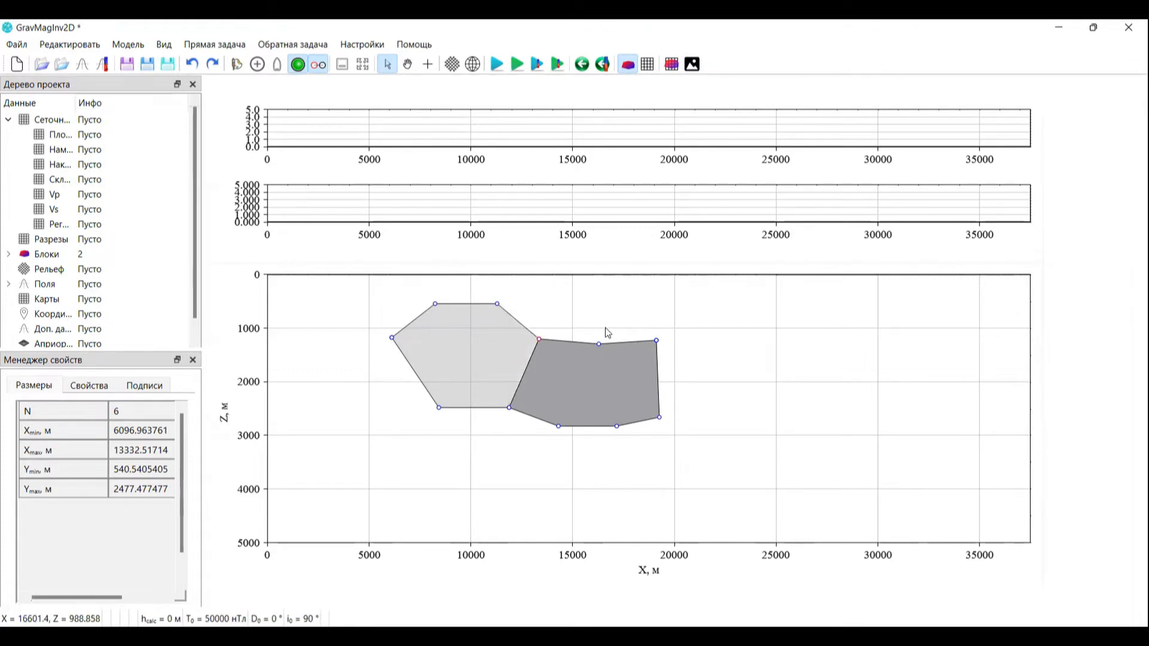
- Shift the whole second block toward larger X, off the shared edge, and undo the shift
{"action": "left_click", "coordinate": [743, 373]}
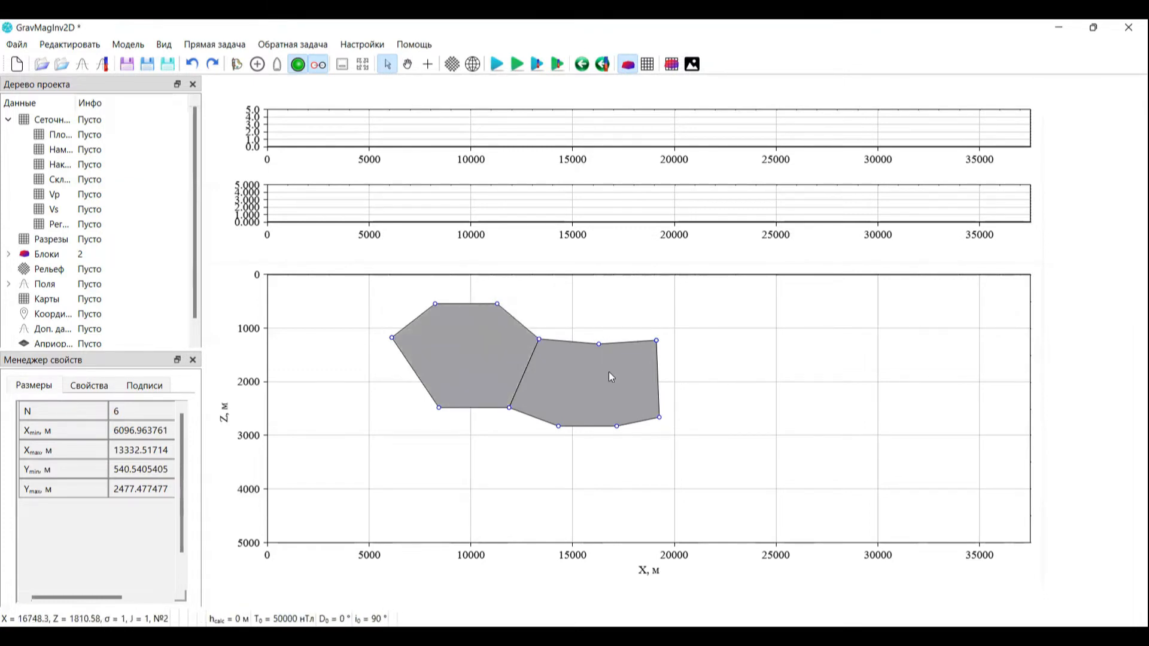
{"action": "left_click_drag", "start_coordinate": [612, 377], "coordinate": [651, 380]}
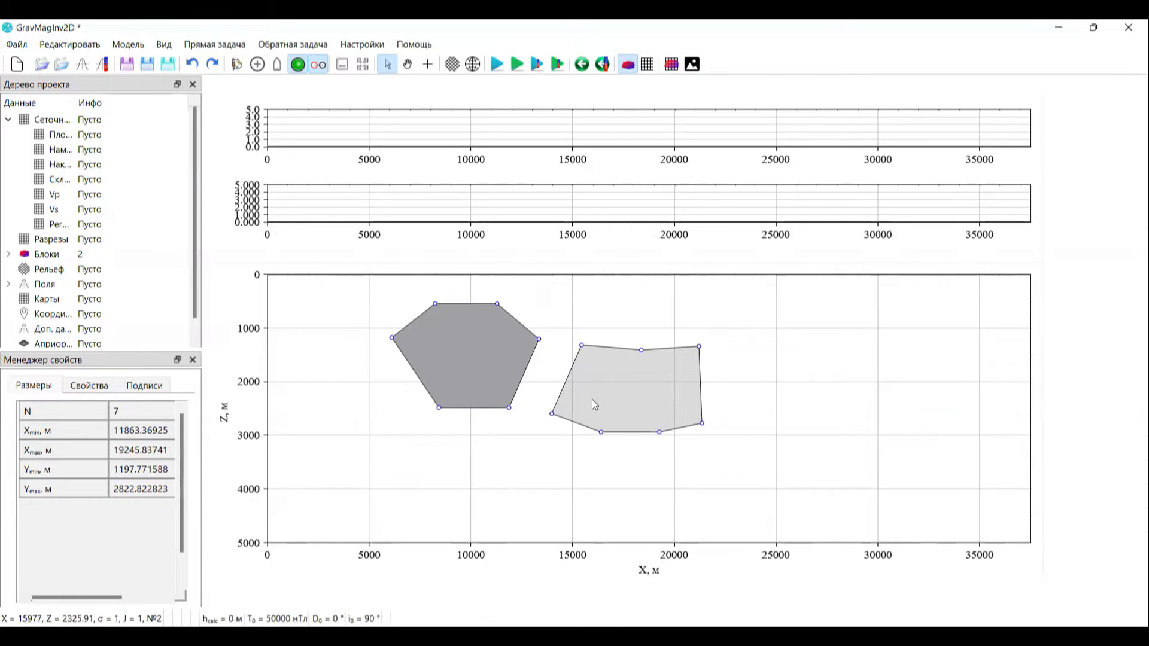
{"action": "key", "text": "ctrl+z"}
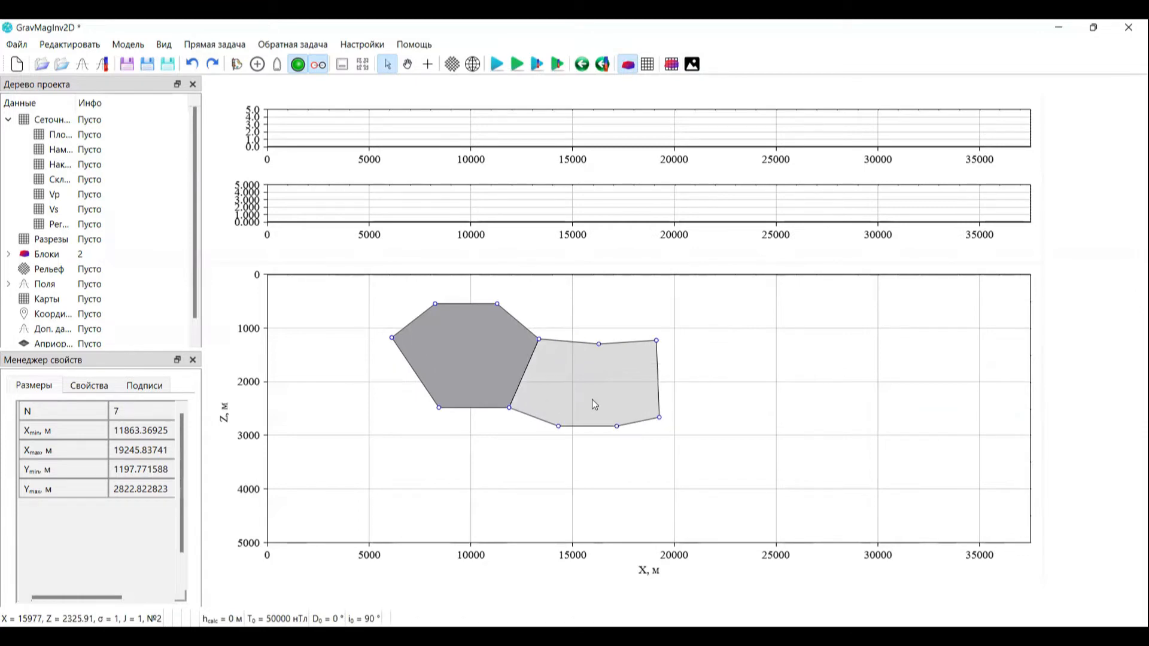
{"action": "left_click", "coordinate": [727, 396]}
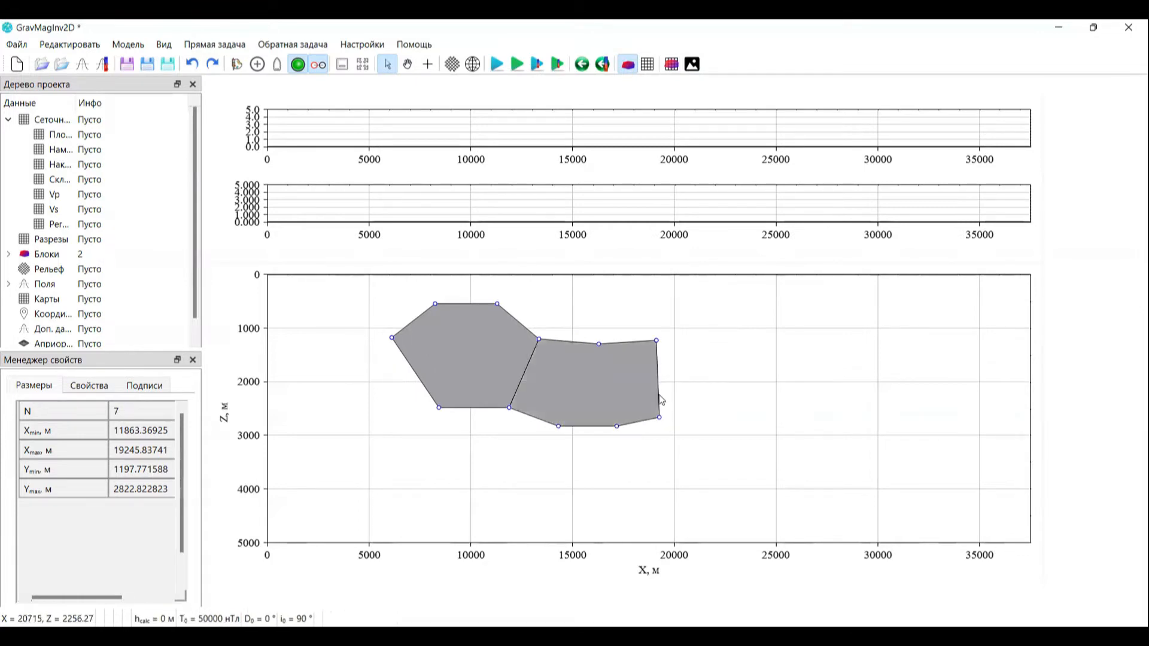
- Add a vertex on the first block's upper-left edge at about X 7300 m, Z 870 m, and add and delete one on its lower-left edge
{"action": "left_click", "coordinate": [418, 372]}
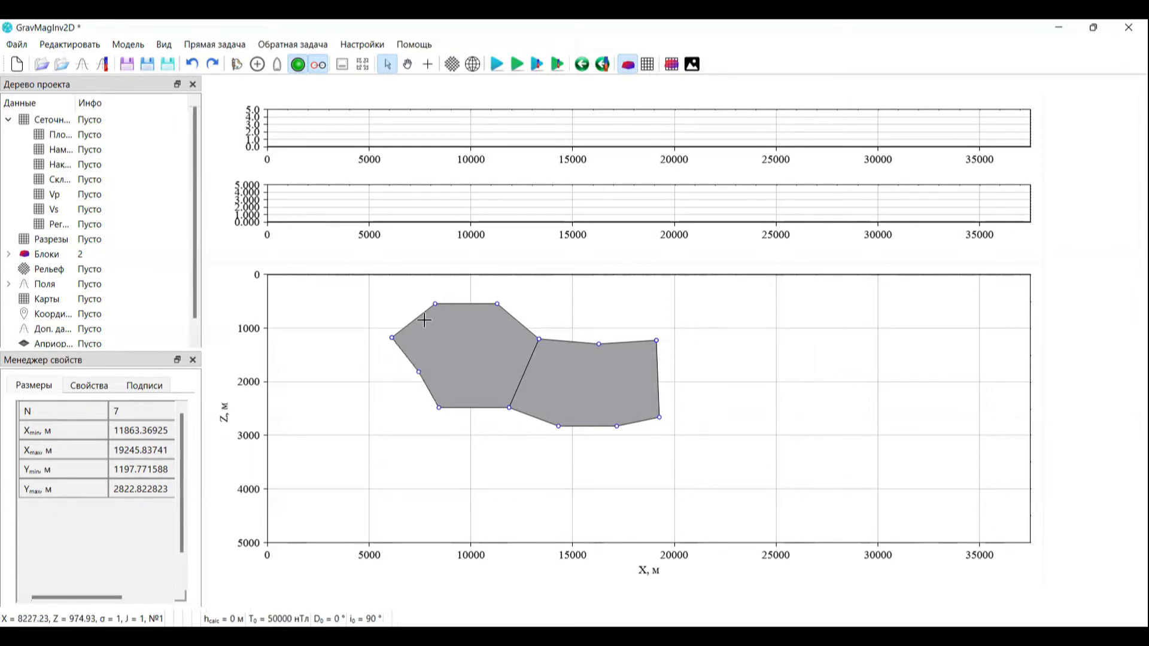
{"action": "left_click", "coordinate": [416, 321]}
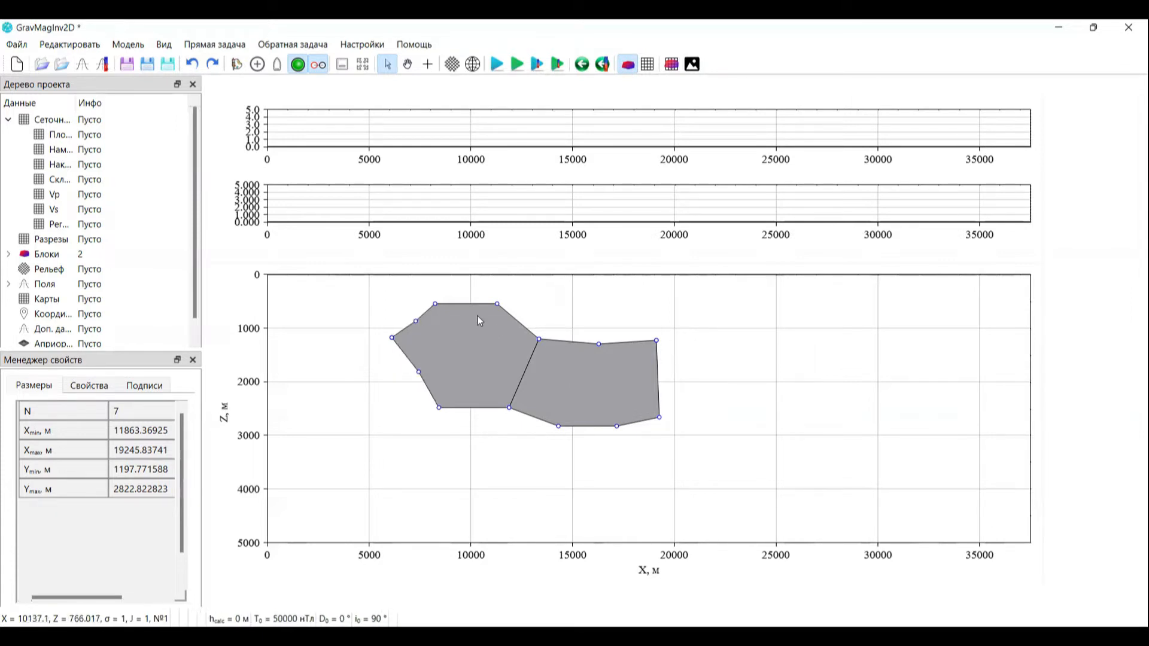
{"action": "left_click", "coordinate": [419, 373]}
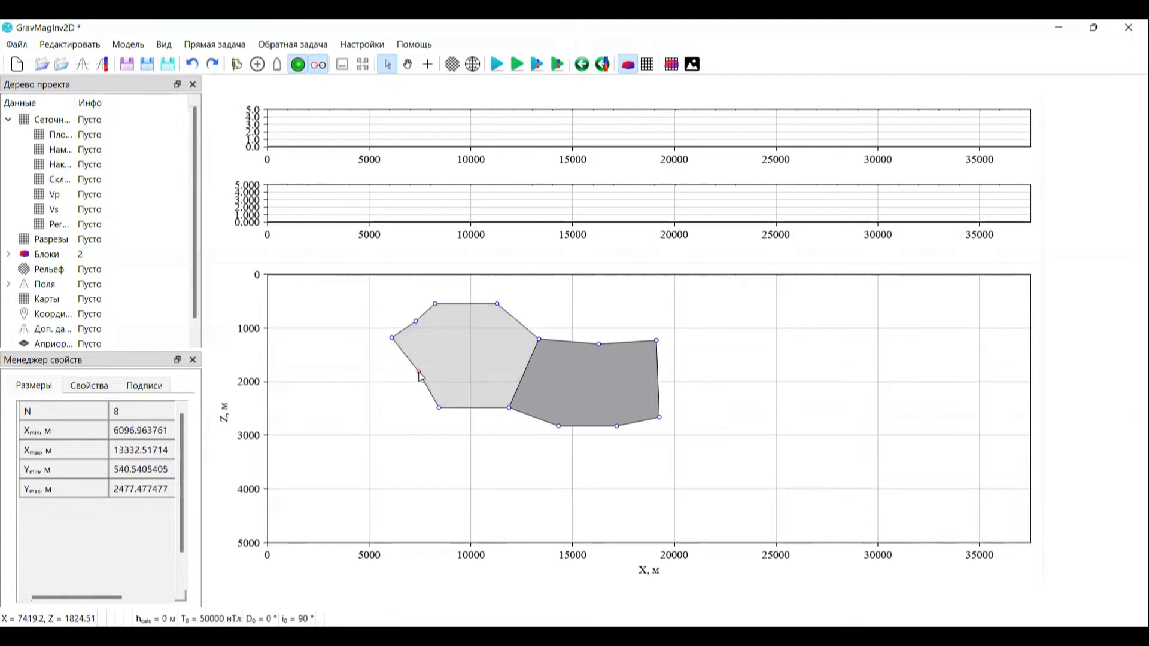
{"action": "left_click_drag", "start_coordinate": [419, 373], "coordinate": [413, 376]}
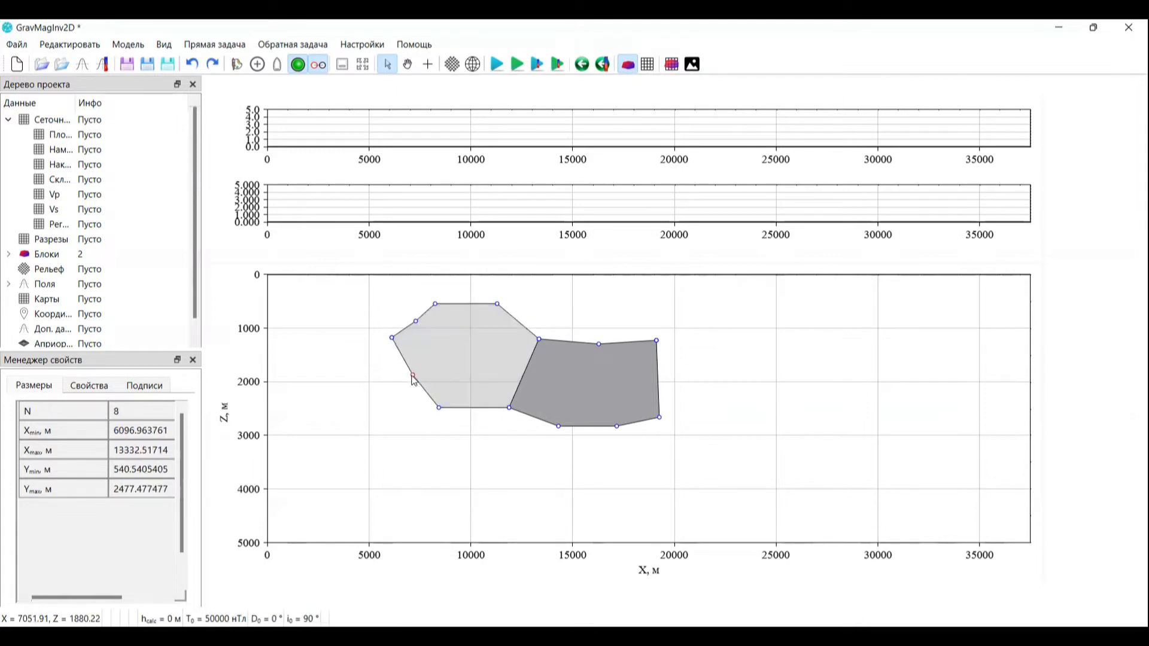
{"action": "key", "text": "Delete"}
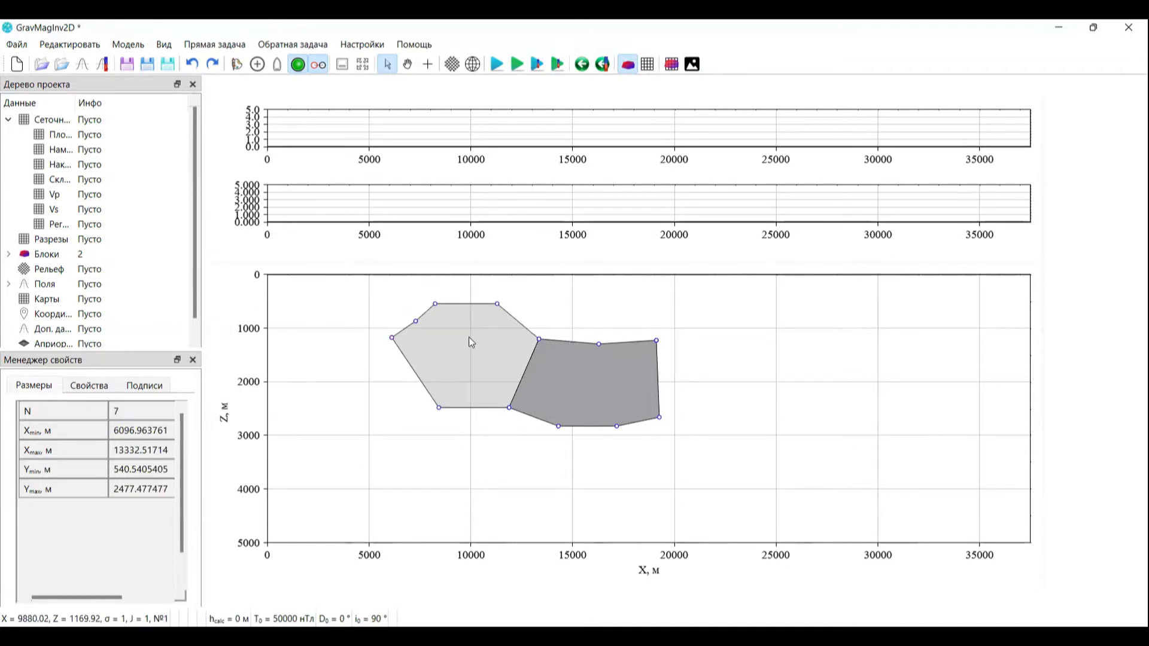
- Delete the entire first block and undo the deletion
{"action": "key", "text": "Delete"}
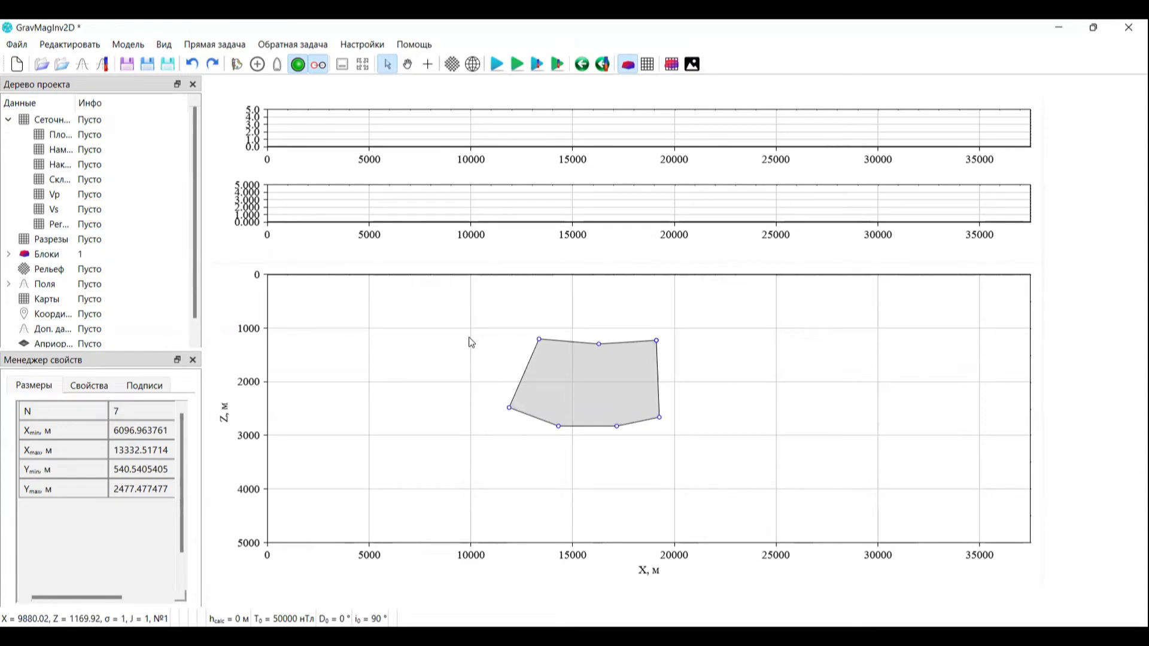
{"action": "key", "text": "ctrl+z"}
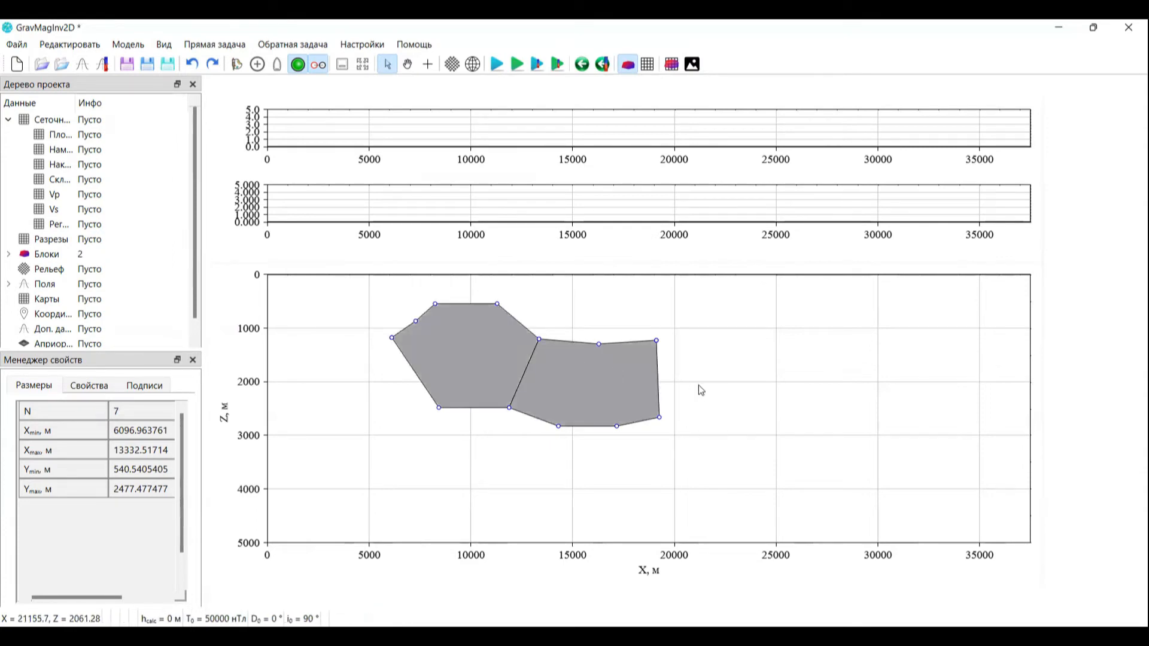
- Split the second block along a five-point line from its upper edge at about X 14650 m to its right edge at about Z 2150 m
{"action": "left_click", "coordinate": [604, 387]}
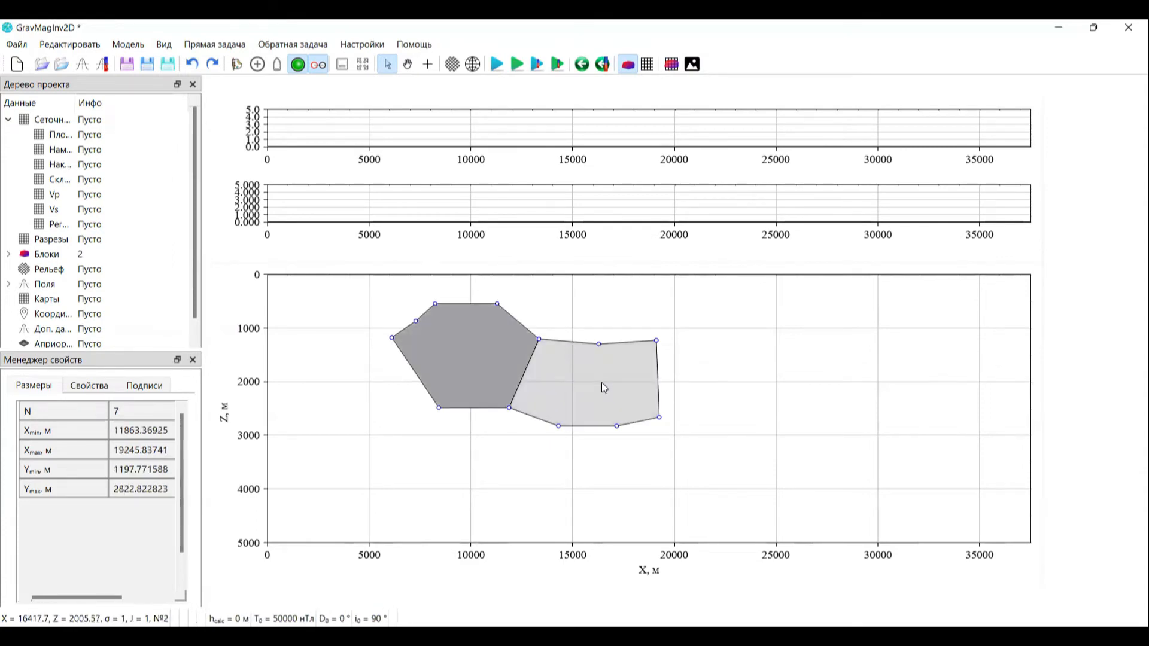
{"action": "right_click", "coordinate": [603, 386]}
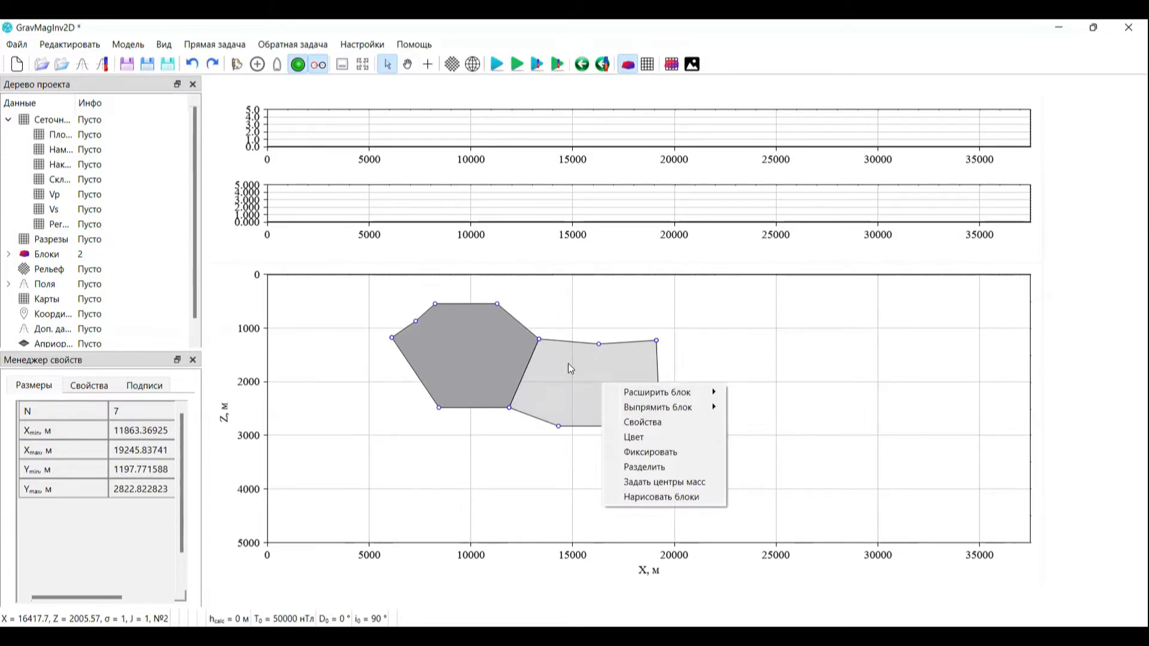
{"action": "left_click", "coordinate": [671, 468]}
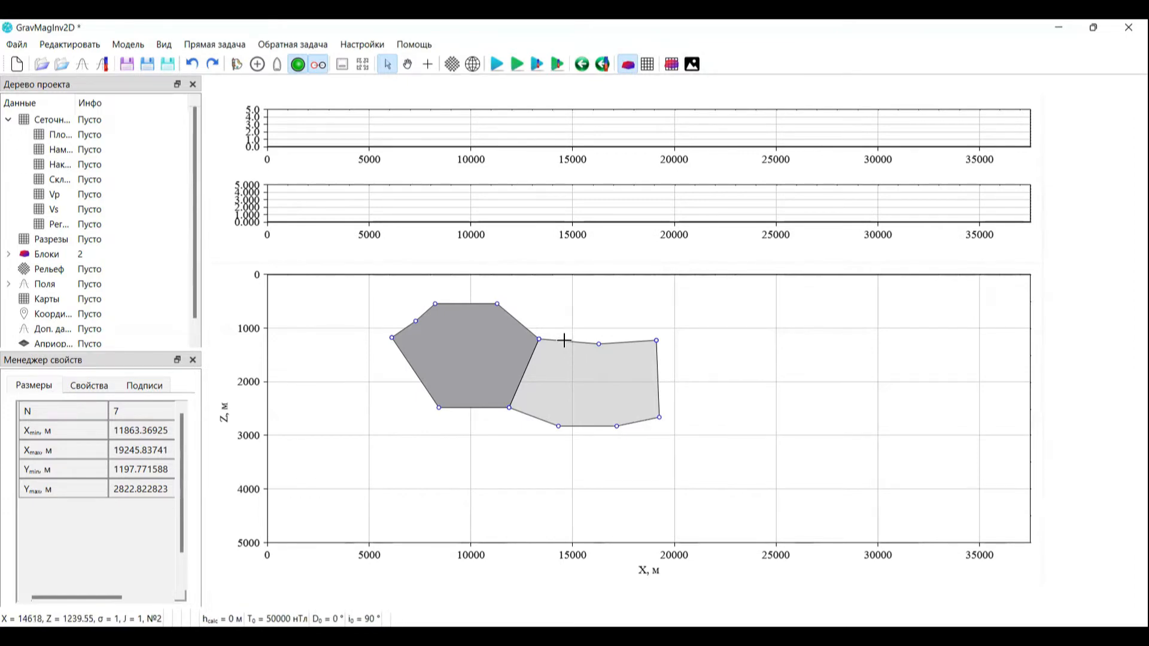
{"action": "left_click", "coordinate": [565, 341]}
{"action": "left_click", "coordinate": [584, 364]}
{"action": "left_click", "coordinate": [607, 379]}
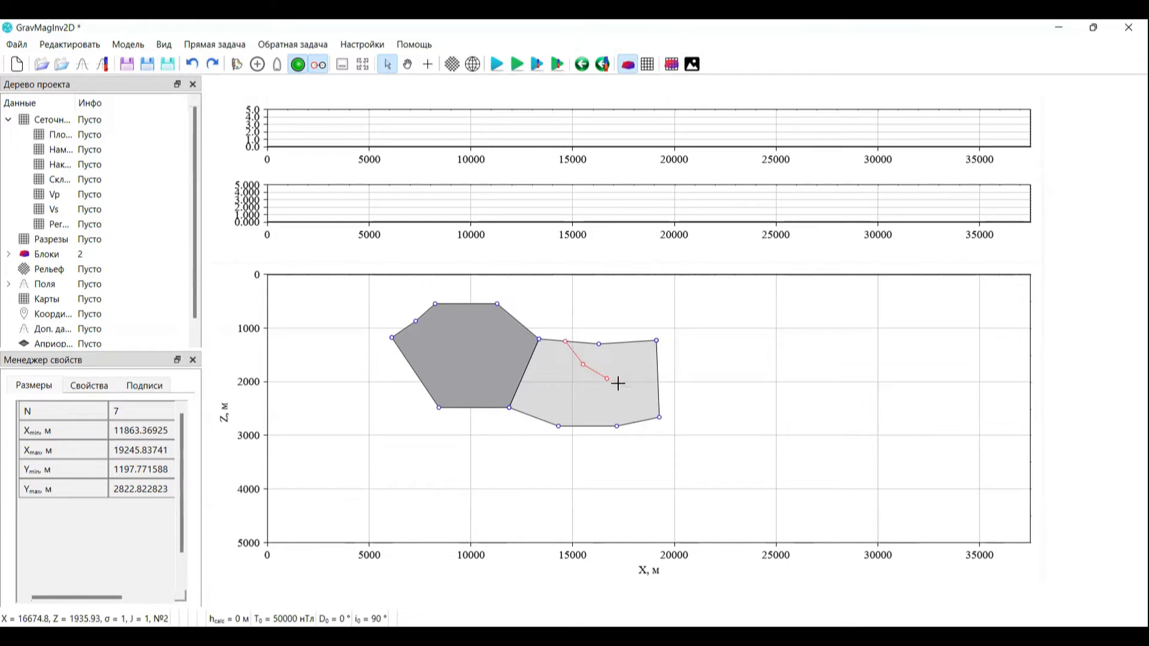
{"action": "left_click", "coordinate": [630, 386]}
{"action": "left_click", "coordinate": [658, 390]}
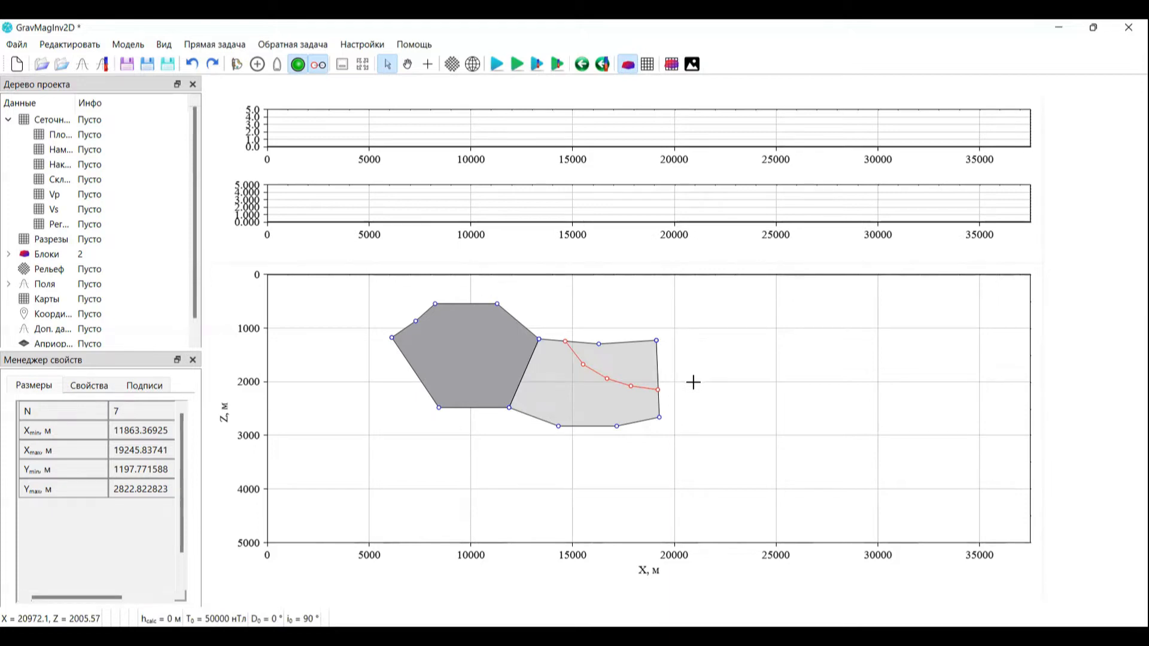
{"action": "double_click", "coordinate": [693, 382]}
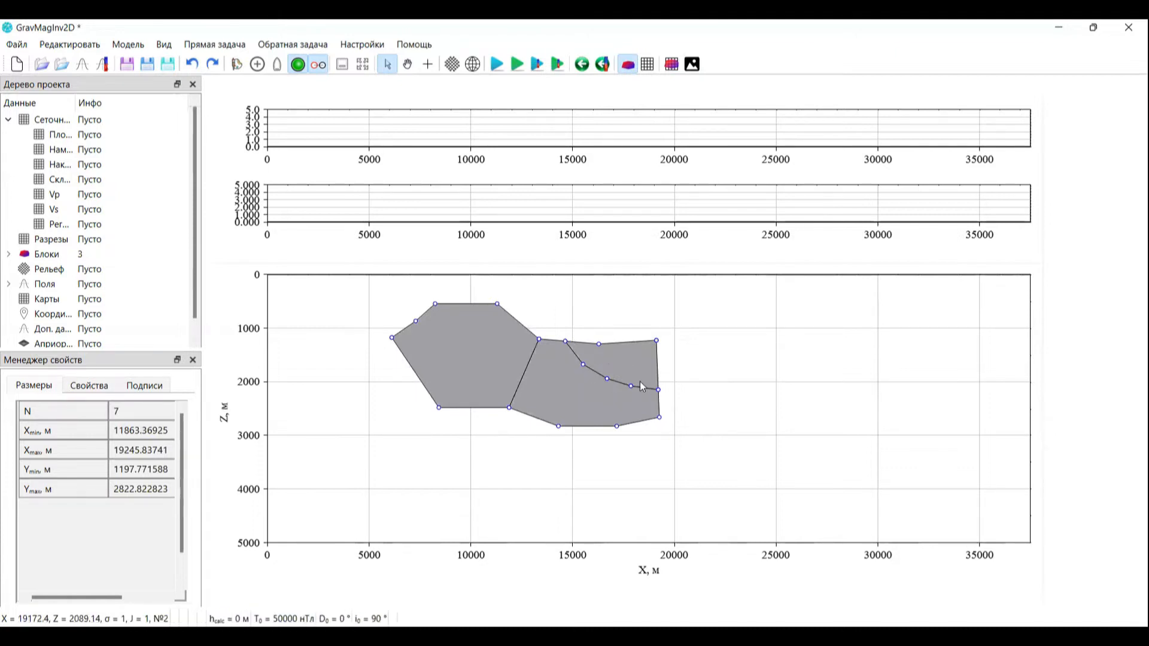
- Move the two pieces of the split block apart, and undo both moves and the split
{"action": "left_click_drag", "start_coordinate": [623, 373], "coordinate": [651, 359]}
{"action": "left_click_drag", "start_coordinate": [589, 418], "coordinate": [646, 451]}
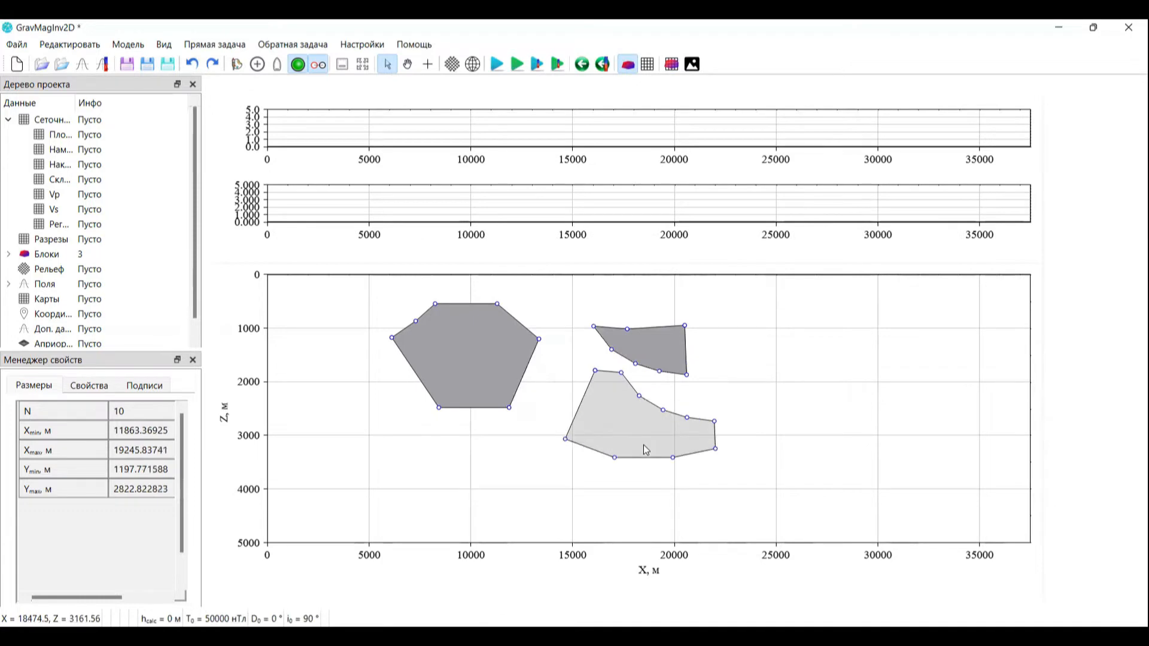
{"action": "key", "text": "ctrl+z"}
{"action": "key", "text": "ctrl+z"}
{"action": "key", "text": "ctrl+z"}
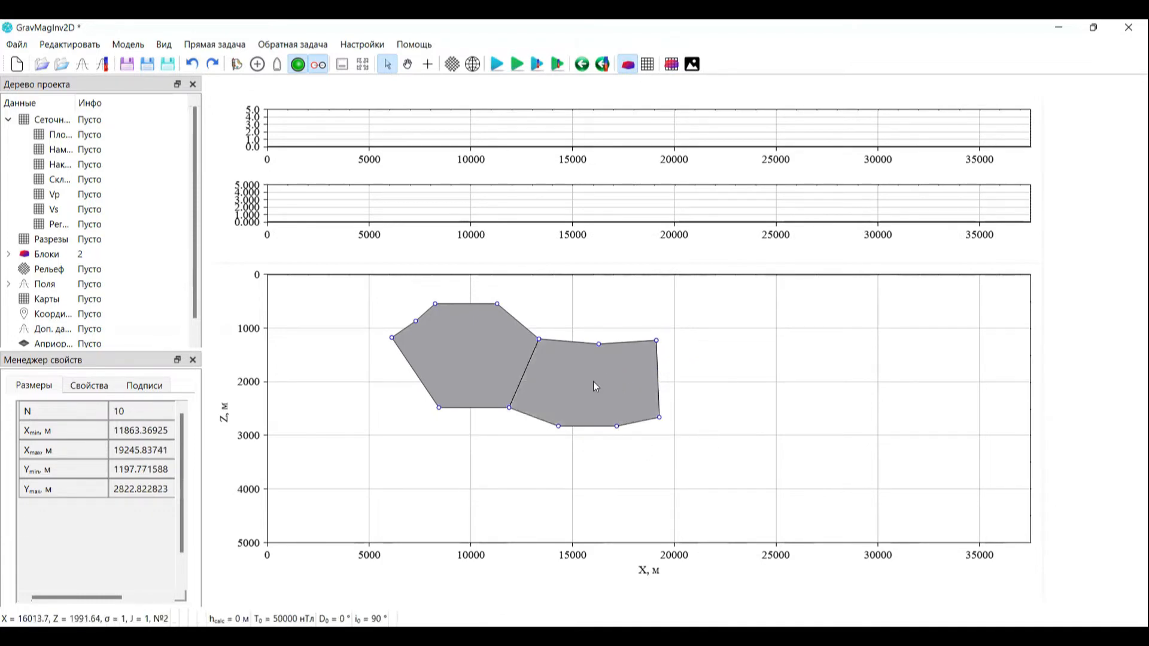
- Move the second block away from the first so it spans about X 20570 to 27950 m and Z 700 to 2320 m
{"action": "left_click_drag", "start_coordinate": [596, 386], "coordinate": [771, 358]}
{"action": "left_click", "coordinate": [646, 399]}
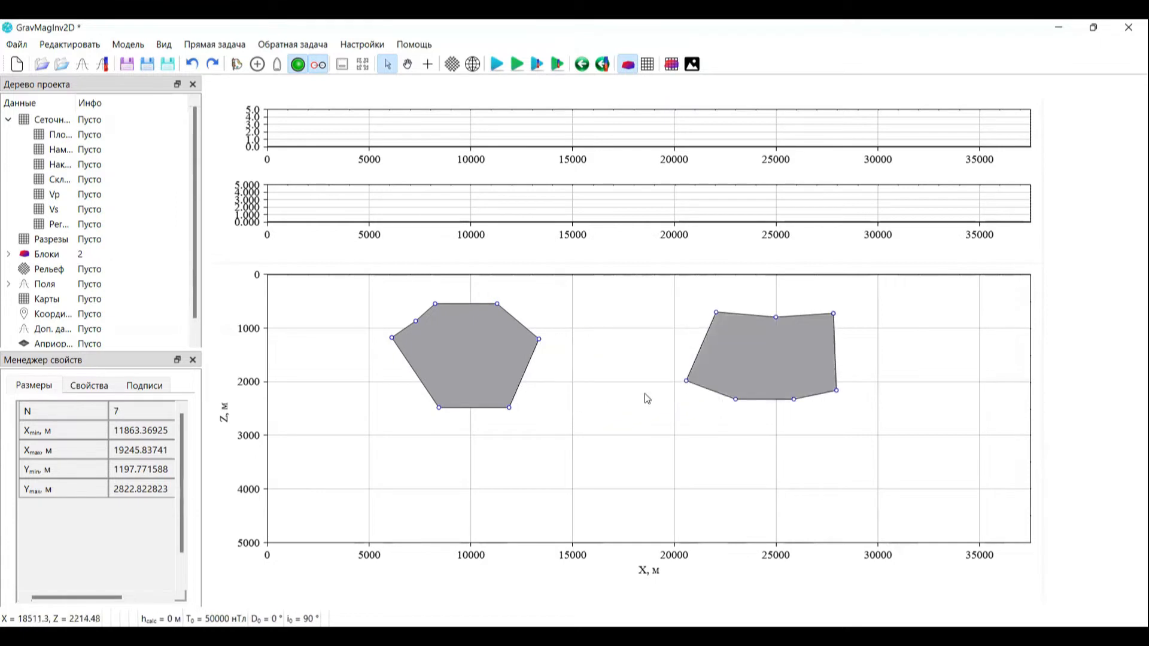
- Switch the green round mode indicator to red
{"action": "left_click", "coordinate": [297, 66]}
{"action": "left_click", "coordinate": [298, 68]}
{"action": "left_click", "coordinate": [297, 67]}
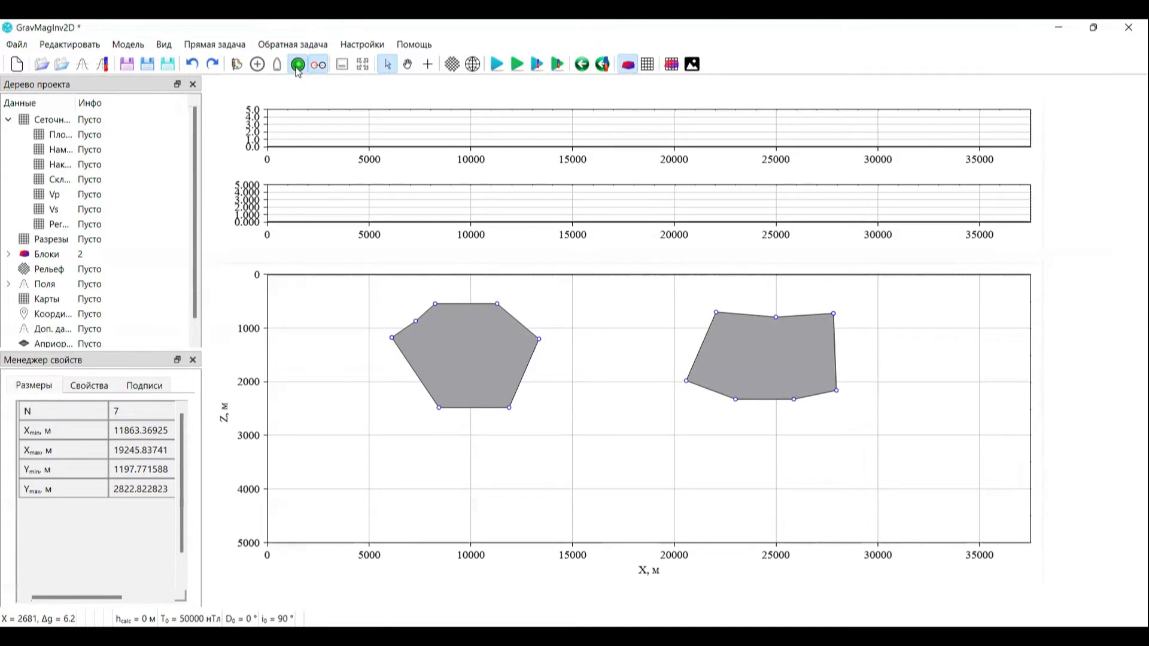
{"action": "left_click", "coordinate": [297, 69]}
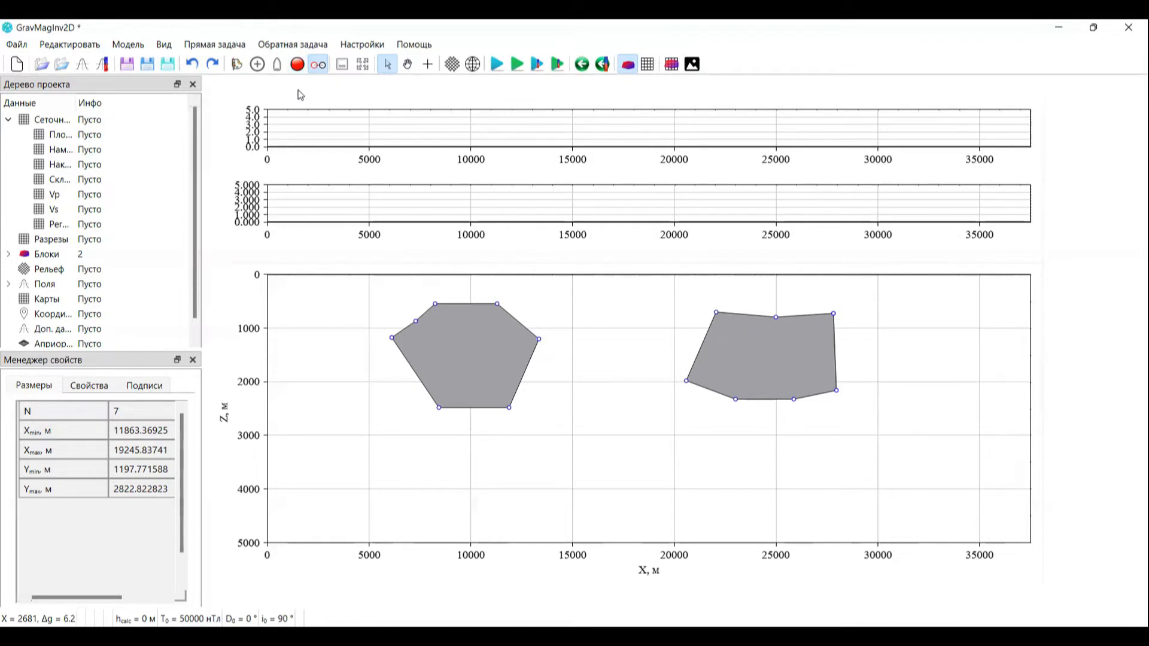
- Move the first block's lower-right vertex to about X 12100 m, Z 2480 m, and switch the red mode indicator back to green
{"action": "left_click", "coordinate": [464, 333]}
{"action": "left_click", "coordinate": [710, 341]}
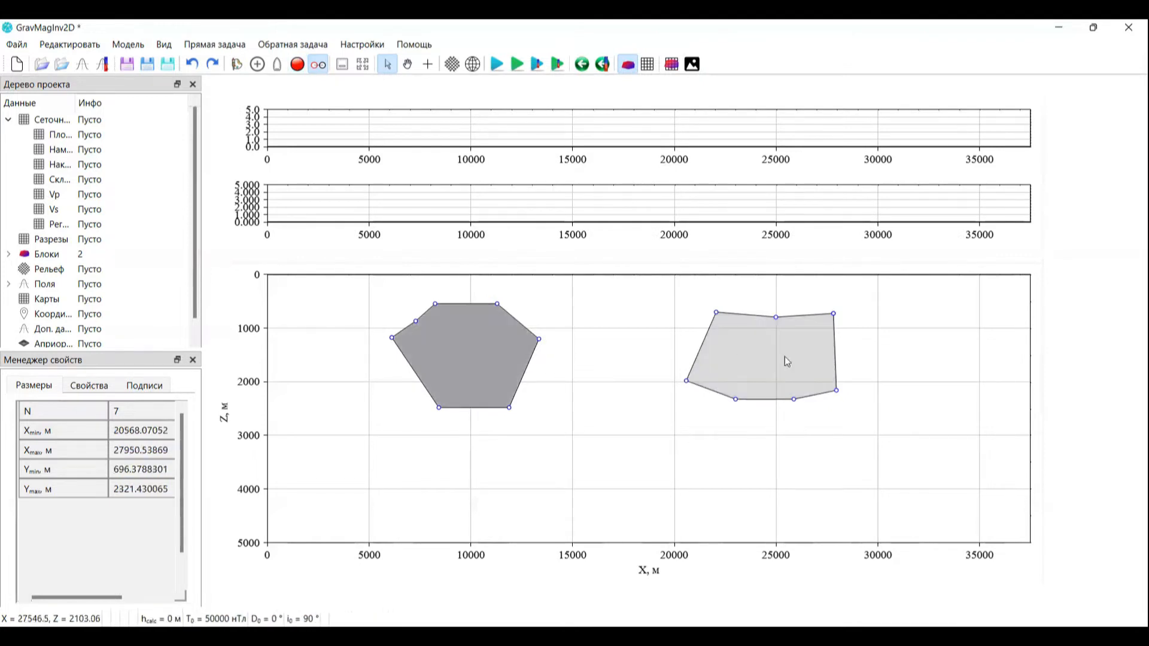
{"action": "left_click", "coordinate": [475, 366]}
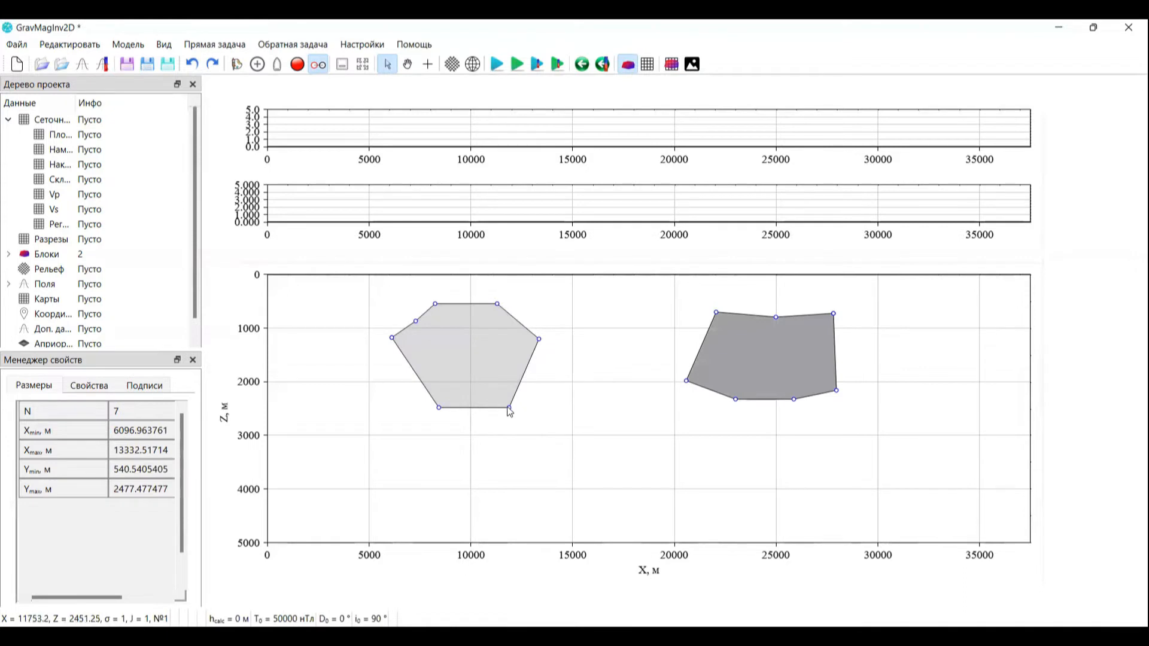
{"action": "mouse_move", "coordinate": [510, 409]}
{"action": "left_mouse_down"}
{"action": "mouse_move", "coordinate": [522, 377]}
{"action": "mouse_move", "coordinate": [513, 408]}
{"action": "left_mouse_up"}
{"action": "left_click", "coordinate": [298, 64]}
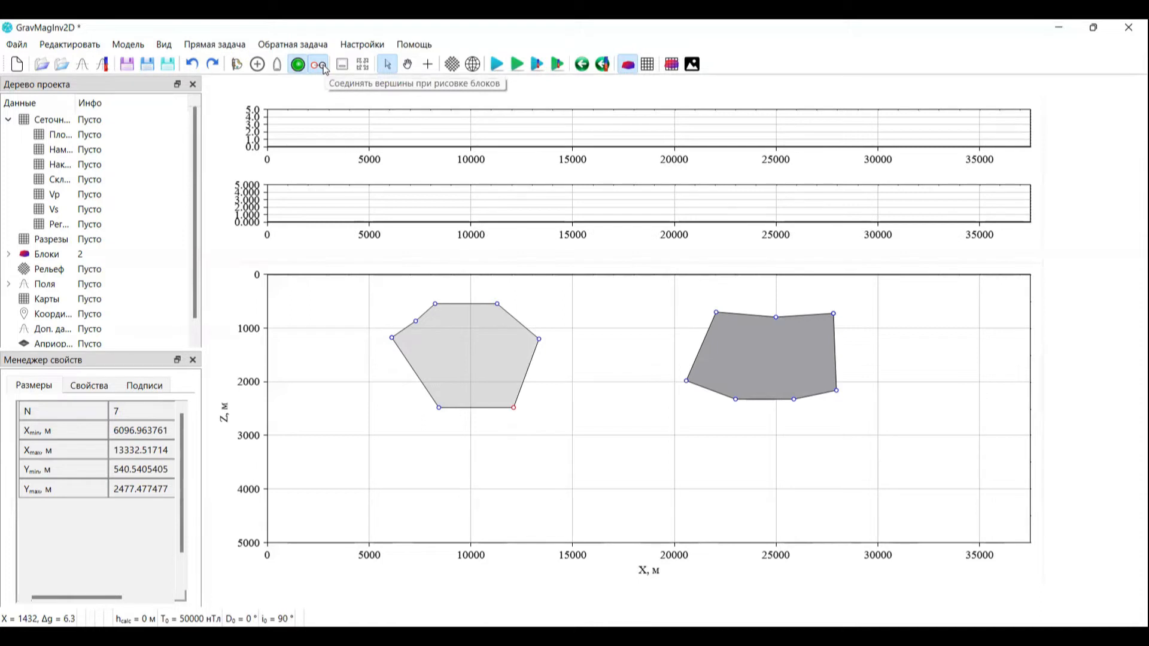
- Try drawing a block beside the first block with vertex joining off, cancel the drawing, and turn vertex joining back on
{"action": "right_click", "coordinate": [574, 342]}
{"action": "left_click", "coordinate": [590, 349]}
{"action": "left_click", "coordinate": [593, 322]}
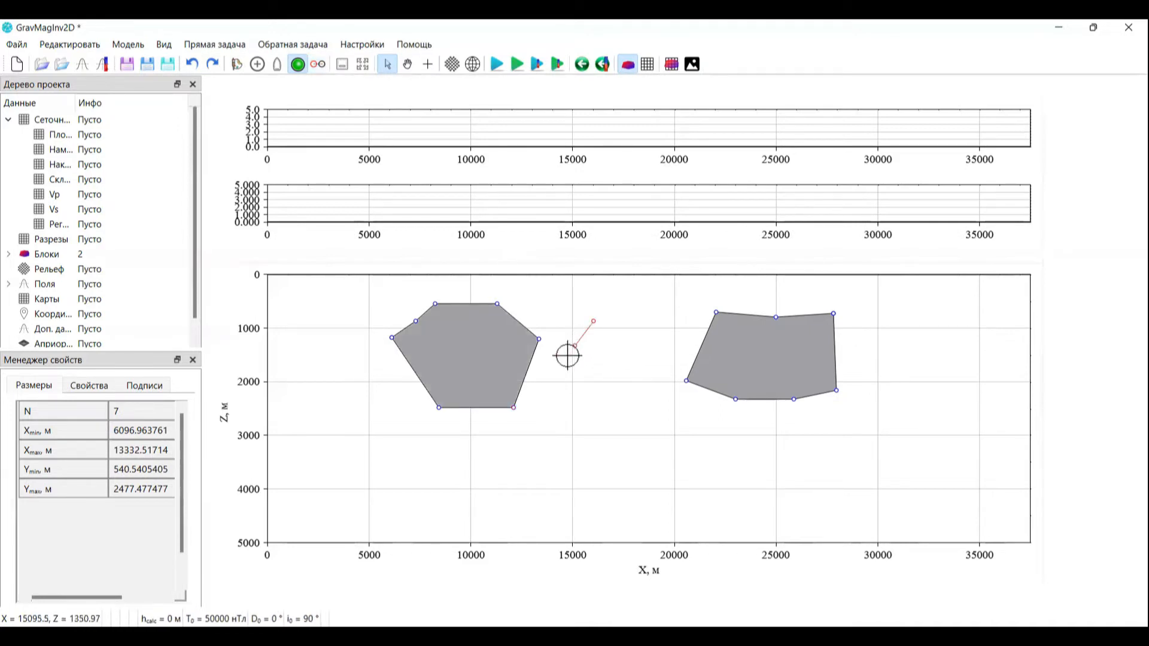
{"action": "left_click", "coordinate": [543, 334]}
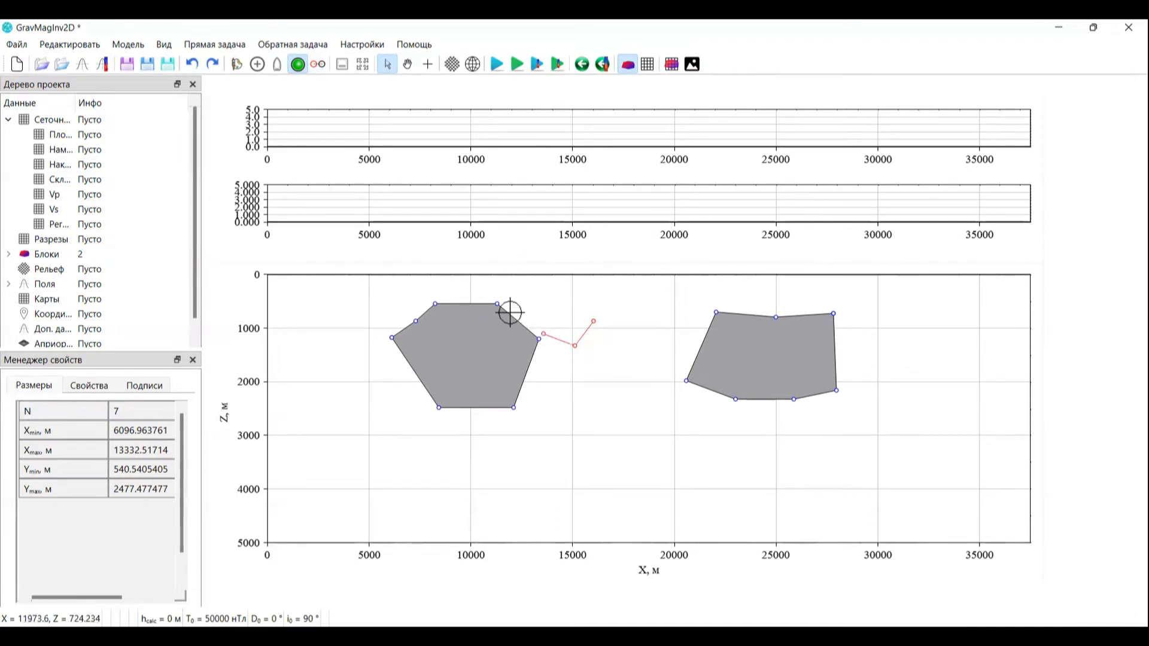
{"action": "left_click", "coordinate": [502, 299]}
{"action": "key", "text": "Escape"}
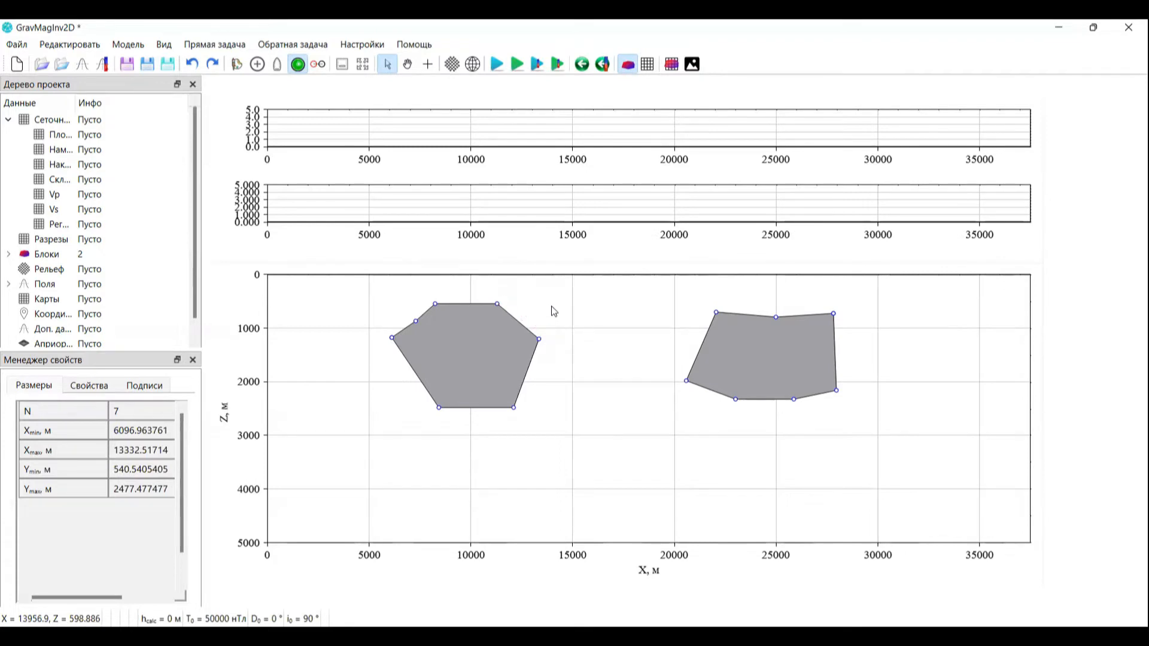
{"action": "left_click", "coordinate": [319, 65]}
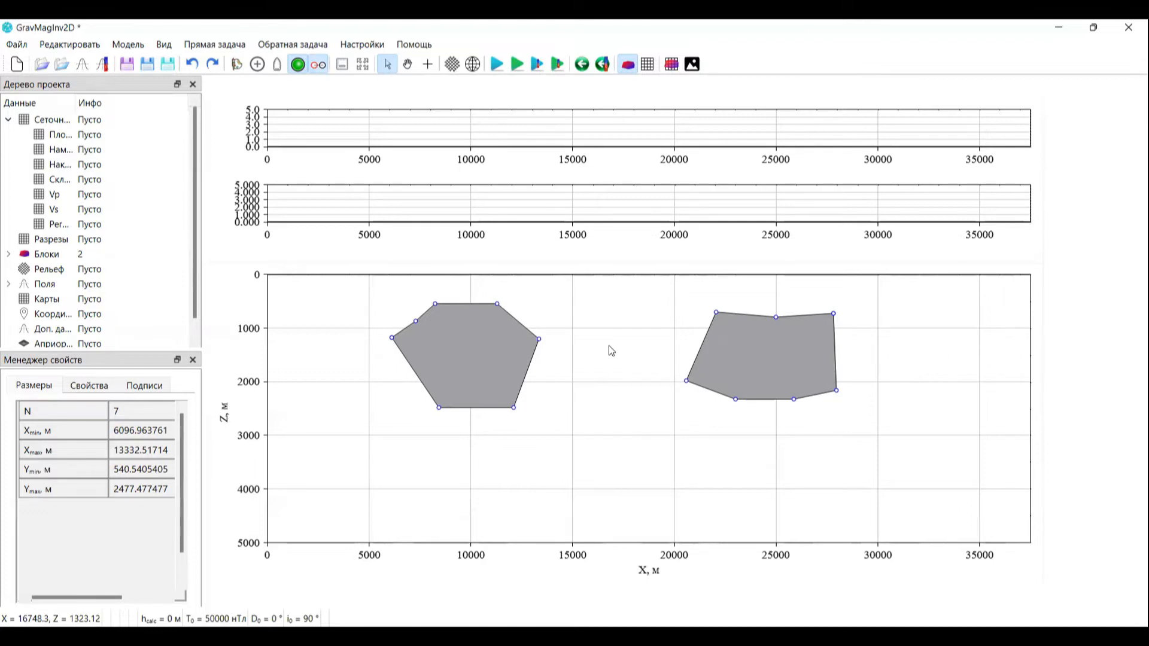
- Expand the Блоки group in the project tree and review the first block's density and magnetization properties
{"action": "left_click", "coordinate": [463, 336]}
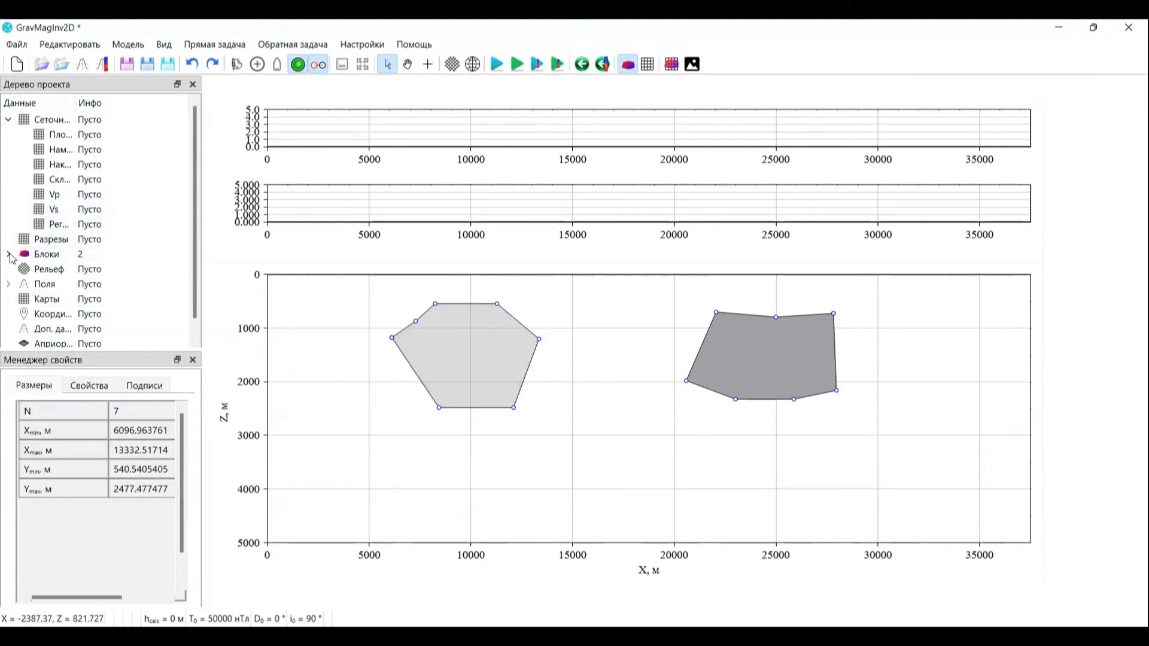
{"action": "double_click", "coordinate": [70, 255]}
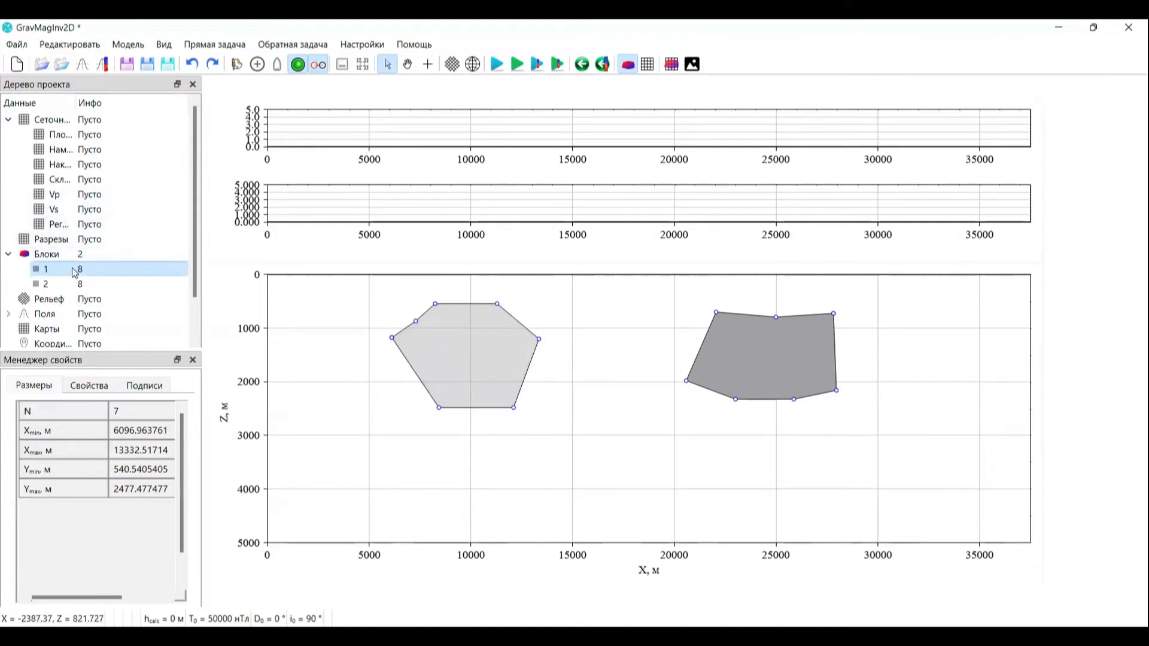
{"action": "left_click", "coordinate": [89, 386]}
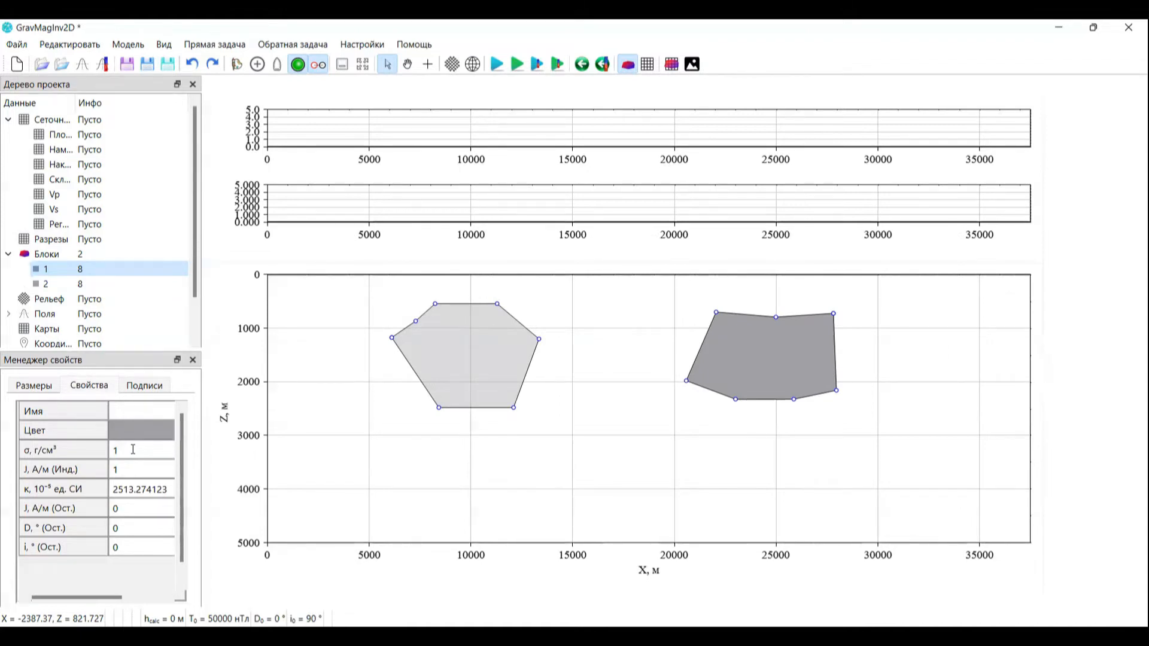
{"action": "left_click", "coordinate": [639, 479]}
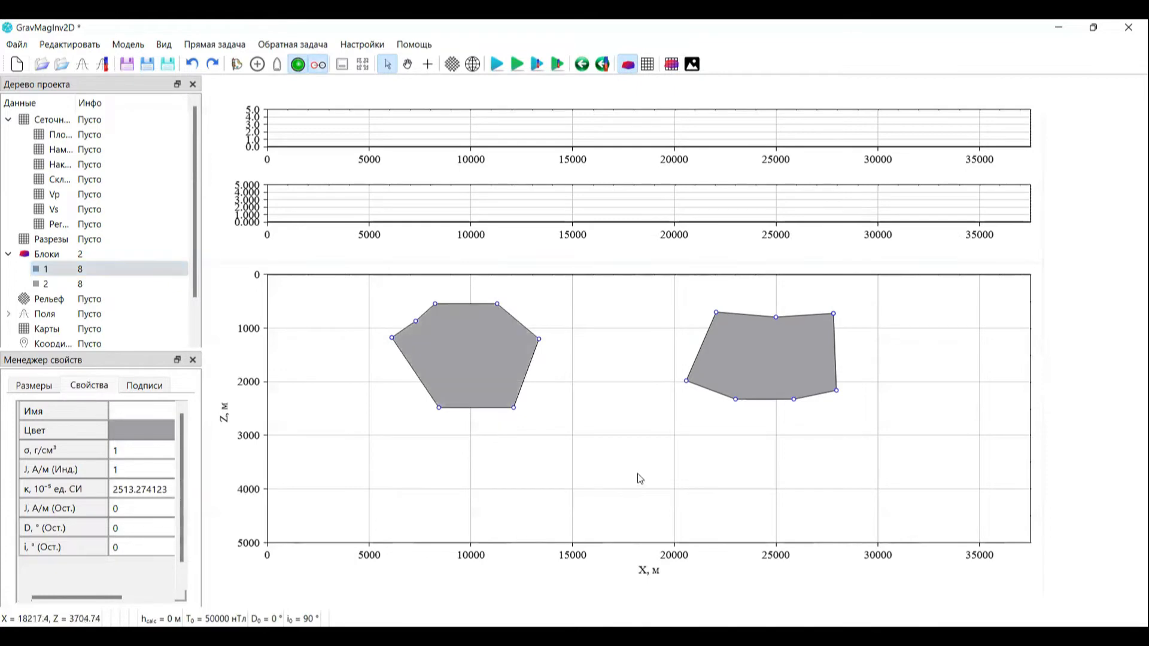
- Set the first block's constant density to 0.2 g/cm³ in its polygon parameters
{"action": "left_click", "coordinate": [488, 352]}
{"action": "right_click", "coordinate": [488, 352]}
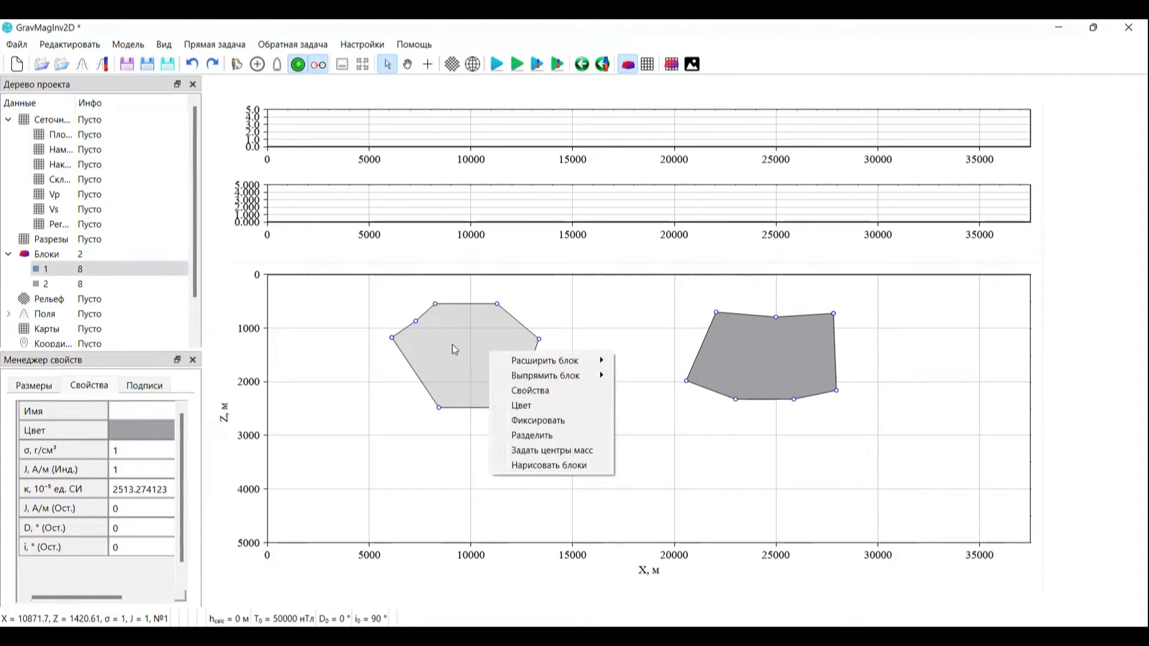
{"action": "left_click", "coordinate": [530, 391]}
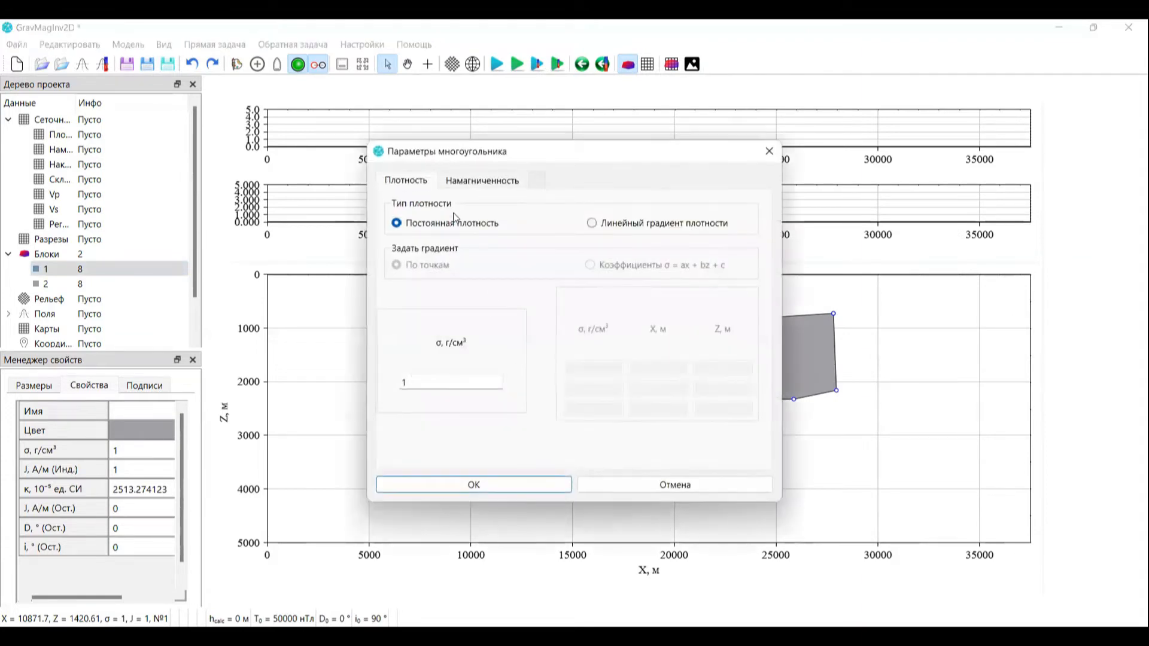
{"action": "left_click", "coordinate": [437, 381]}
{"action": "key", "text": "BackSpace"}
{"action": "type", "text": "0.2"}
{"action": "left_click_drag", "start_coordinate": [422, 157], "coordinate": [362, 124]}
- Set the first block's induced magnetization to 0.1 A/m and apply the polygon parameters
{"action": "left_click", "coordinate": [422, 147]}
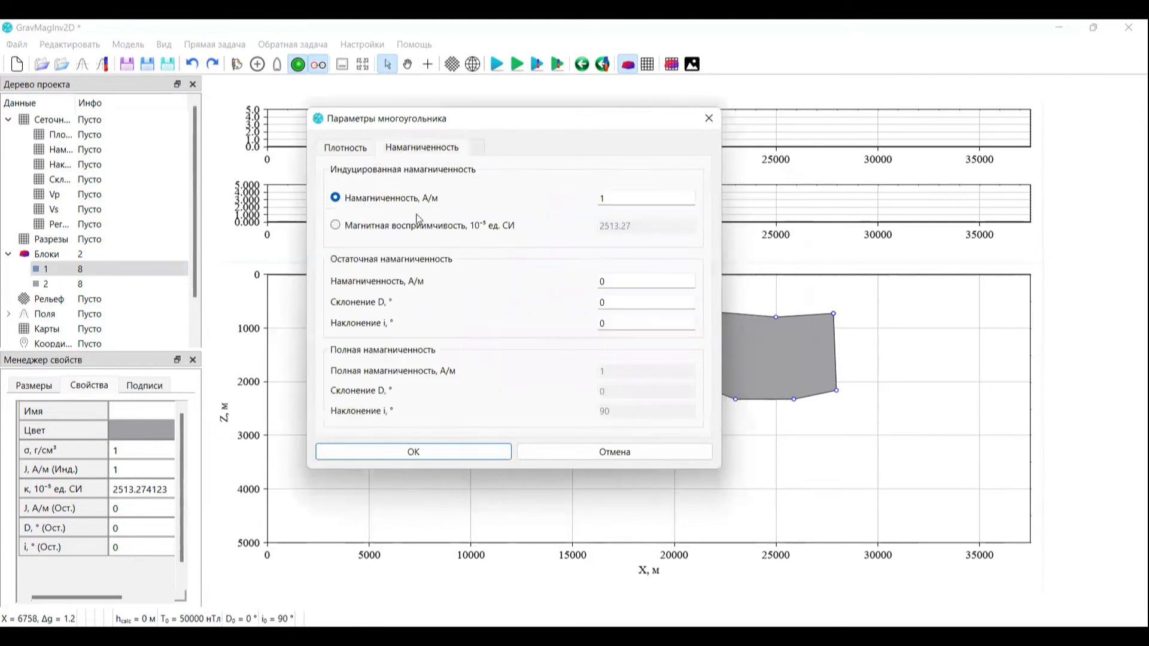
{"action": "left_click", "coordinate": [618, 204]}
{"action": "key", "text": "BackSpace"}
{"action": "type", "text": "0.1"}
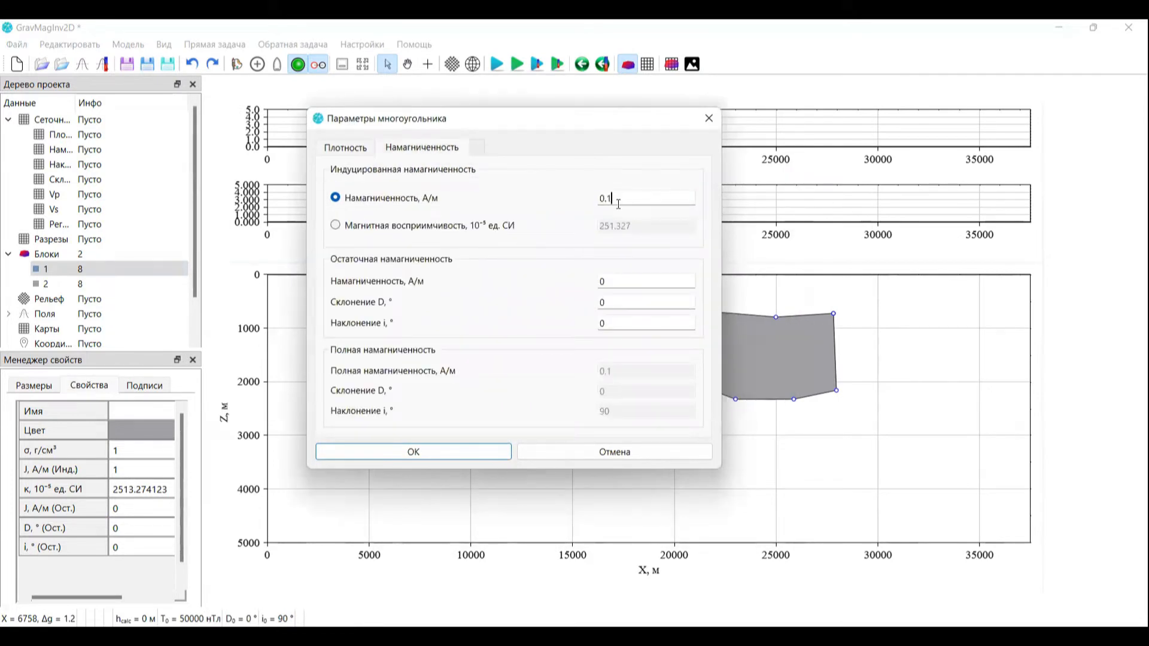
{"action": "left_click", "coordinate": [429, 452]}
- Set the second block's density to 0.3 g/cm³ in the table of block parameters
{"action": "left_click", "coordinate": [766, 347]}
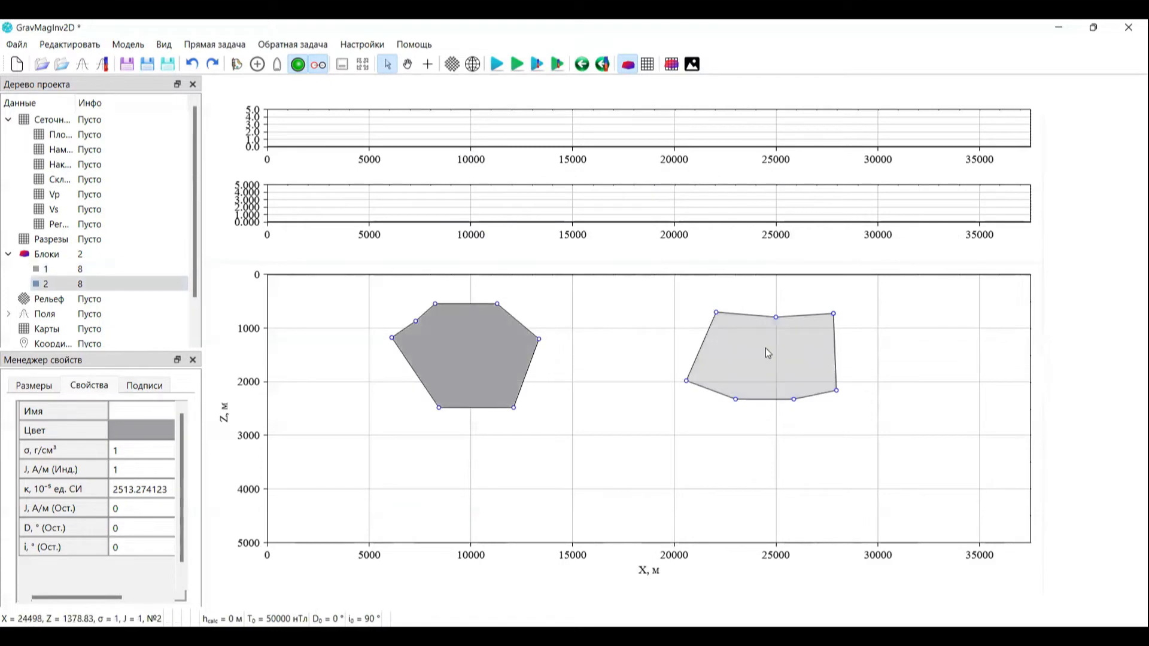
{"action": "left_click", "coordinate": [327, 367]}
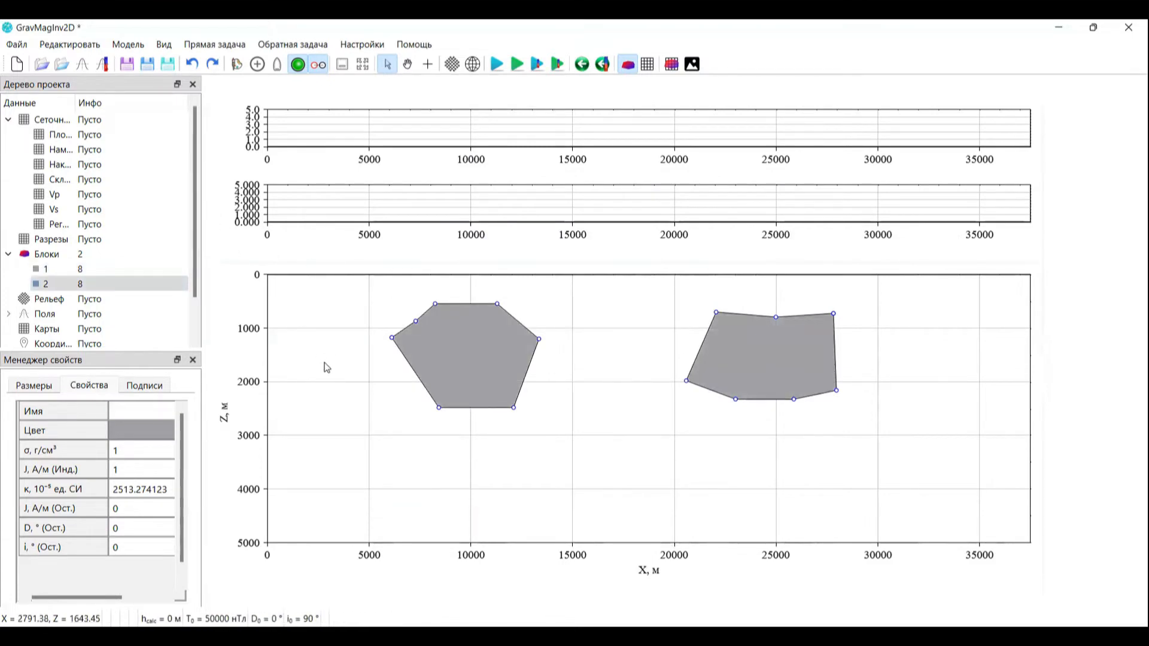
{"action": "left_click", "coordinate": [128, 44]}
{"action": "mouse_move", "coordinate": [146, 64]}
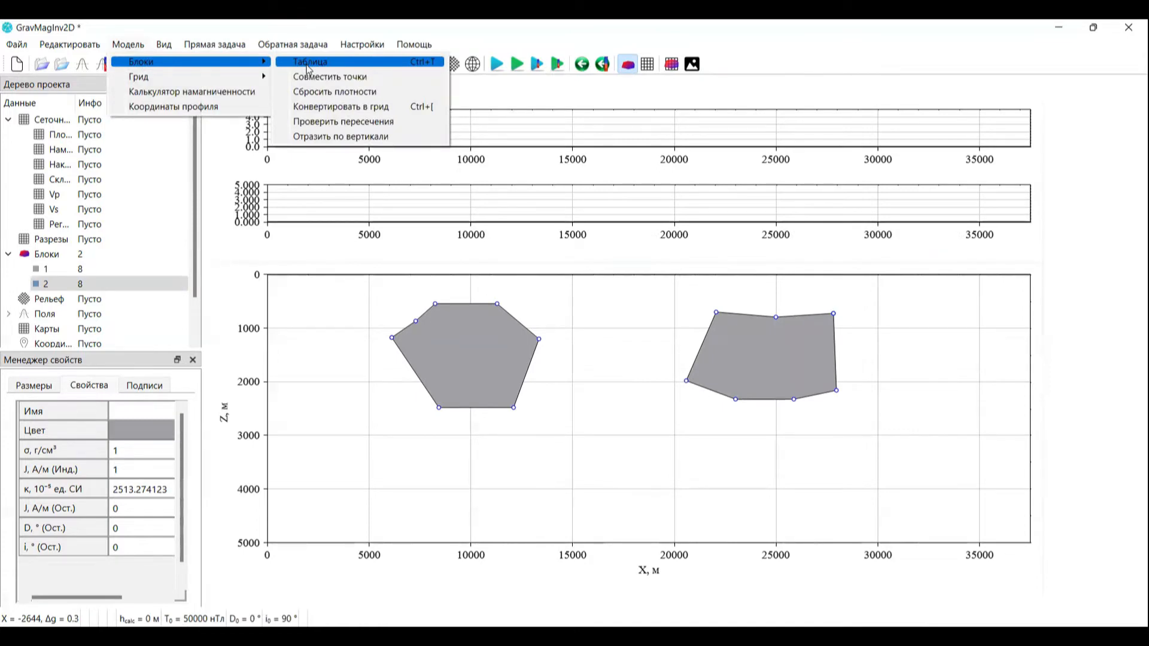
{"action": "left_click", "coordinate": [308, 66]}
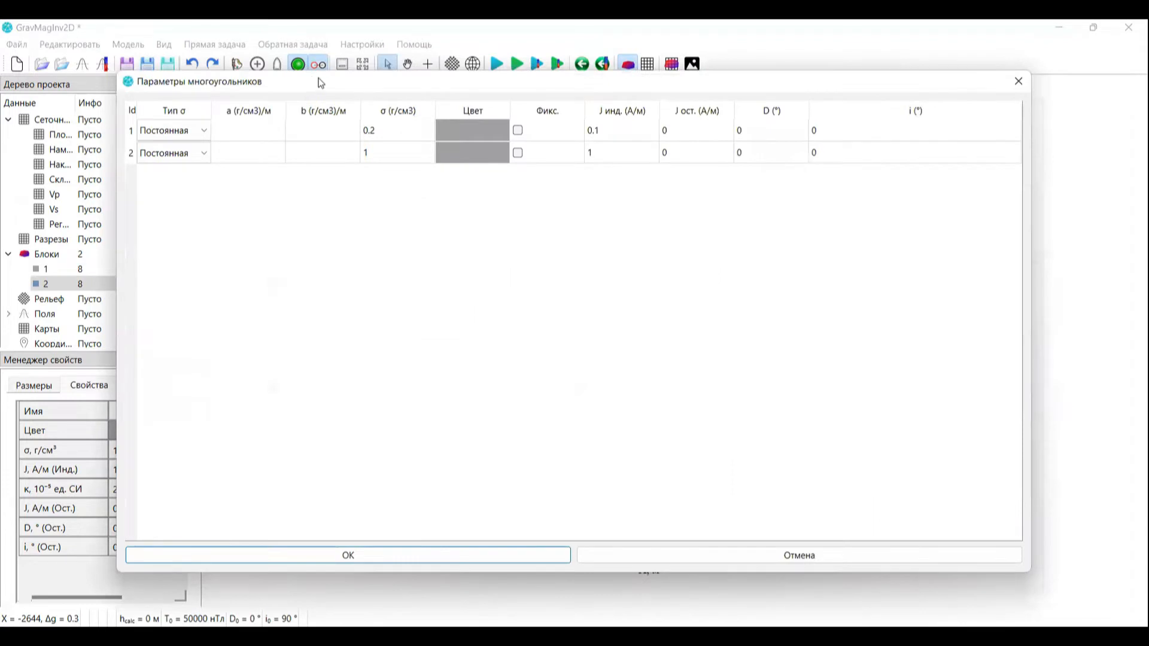
{"action": "left_click_drag", "start_coordinate": [322, 84], "coordinate": [316, 64]}
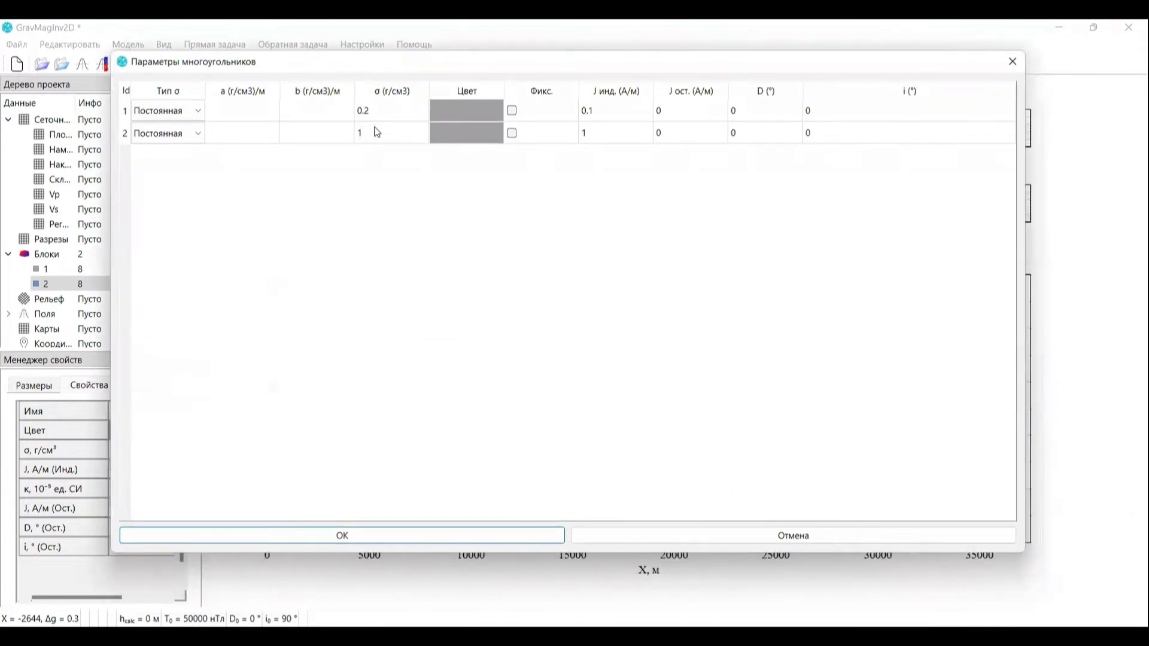
{"action": "left_click", "coordinate": [377, 132]}
{"action": "type", "text": "0.3"}
{"action": "key", "text": "Return"}
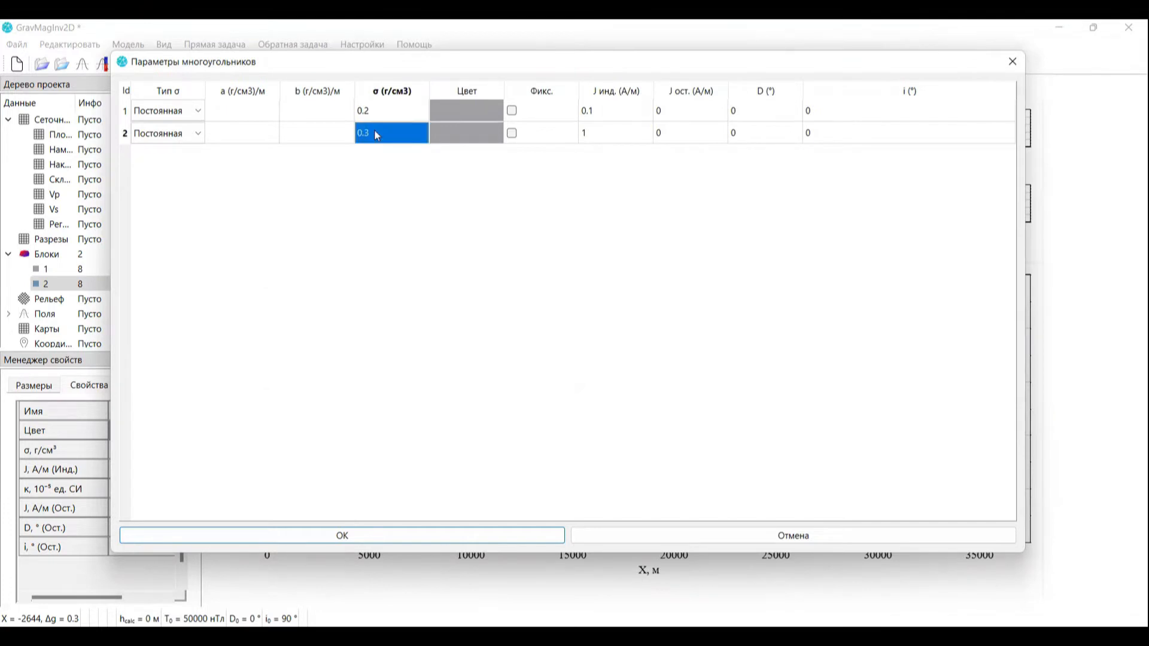
- Set the second block's induced magnetization to 0.3 A/m in the table and apply the changes
{"action": "key", "text": "Tab"}
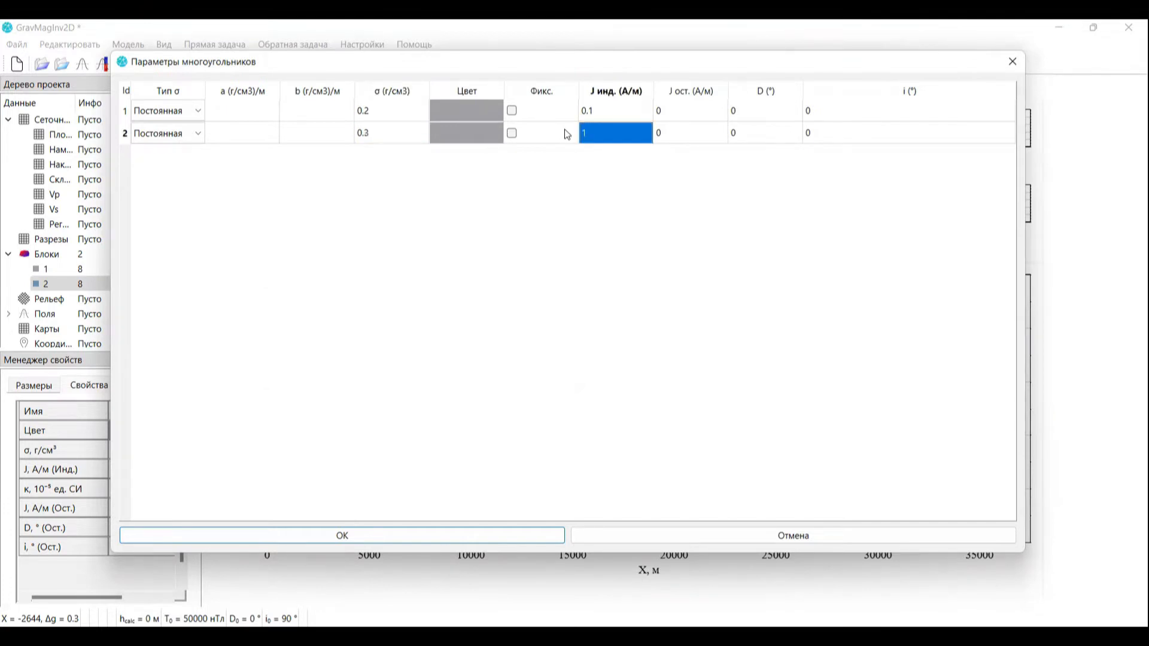
{"action": "type", "text": "0."}
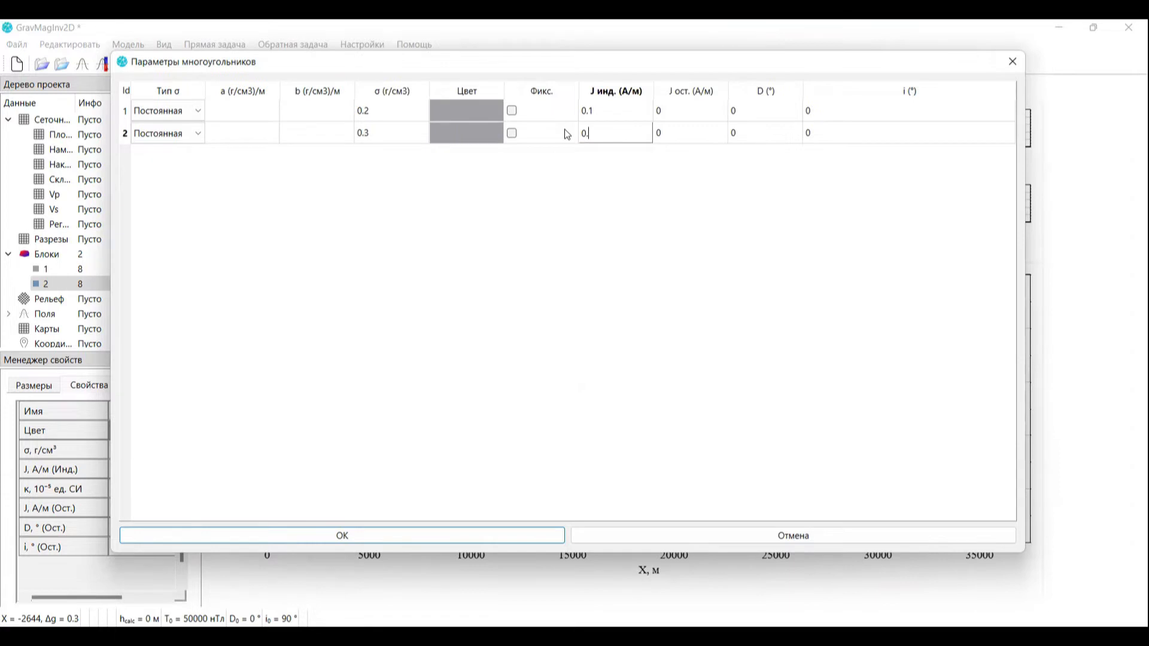
{"action": "type", "text": "3"}
{"action": "key", "text": "Return"}
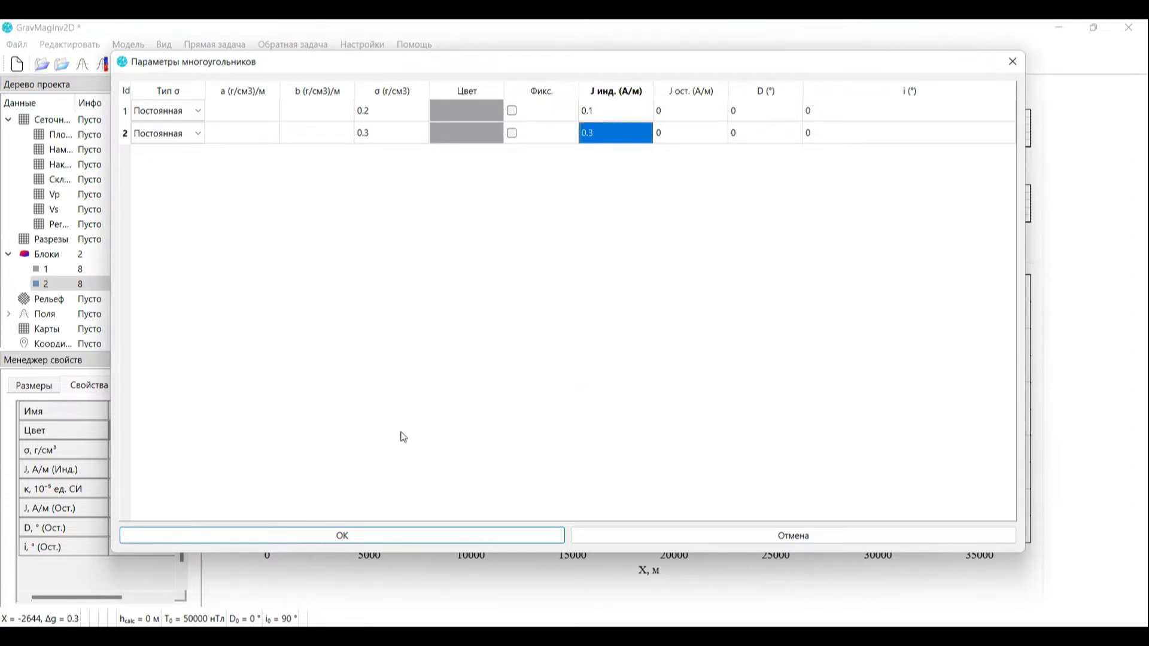
{"action": "left_click", "coordinate": [413, 541]}
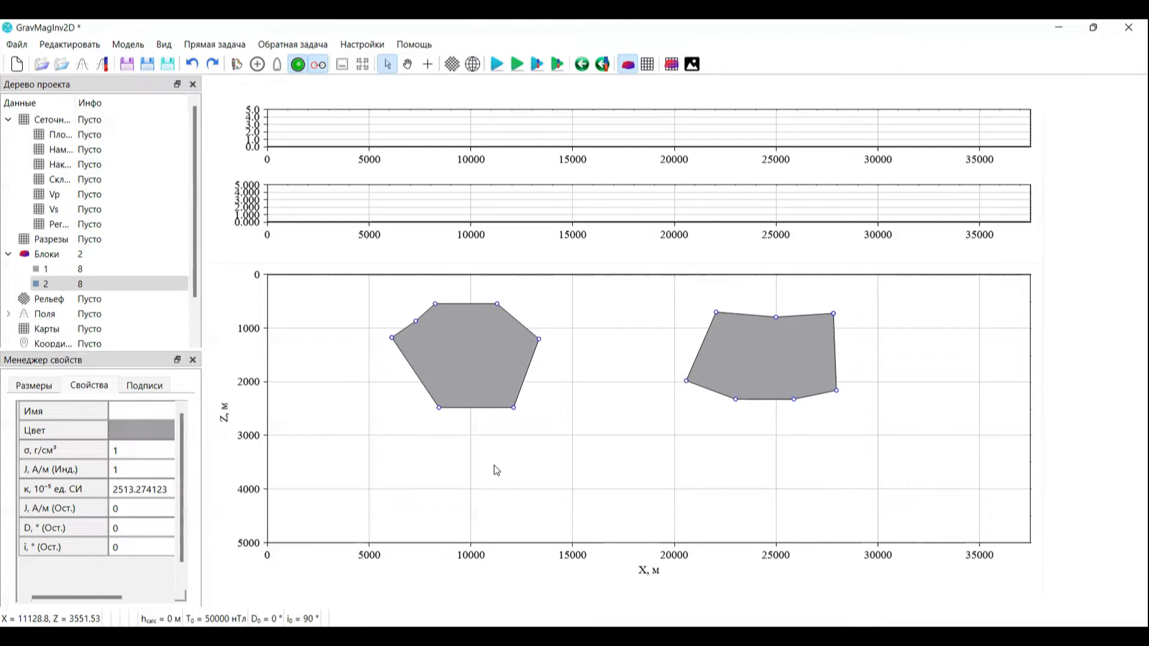
- Set the profile's maximum X to 38000 m in the forward-modelling profile parameters
{"action": "left_click", "coordinate": [202, 48]}
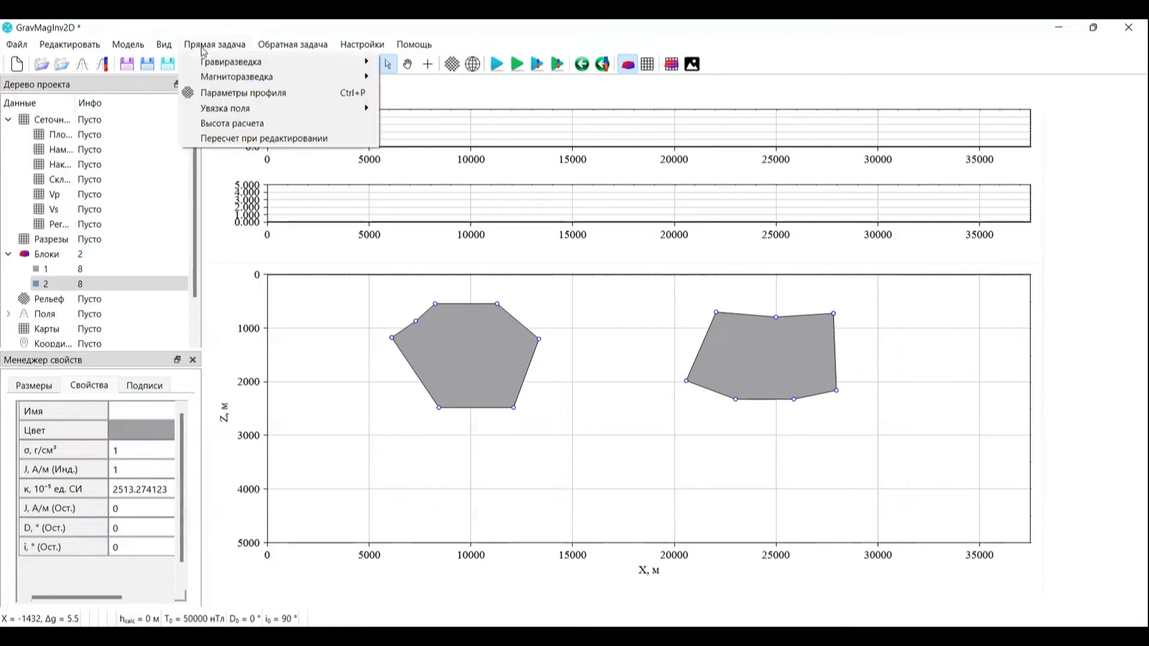
{"action": "left_click", "coordinate": [242, 93]}
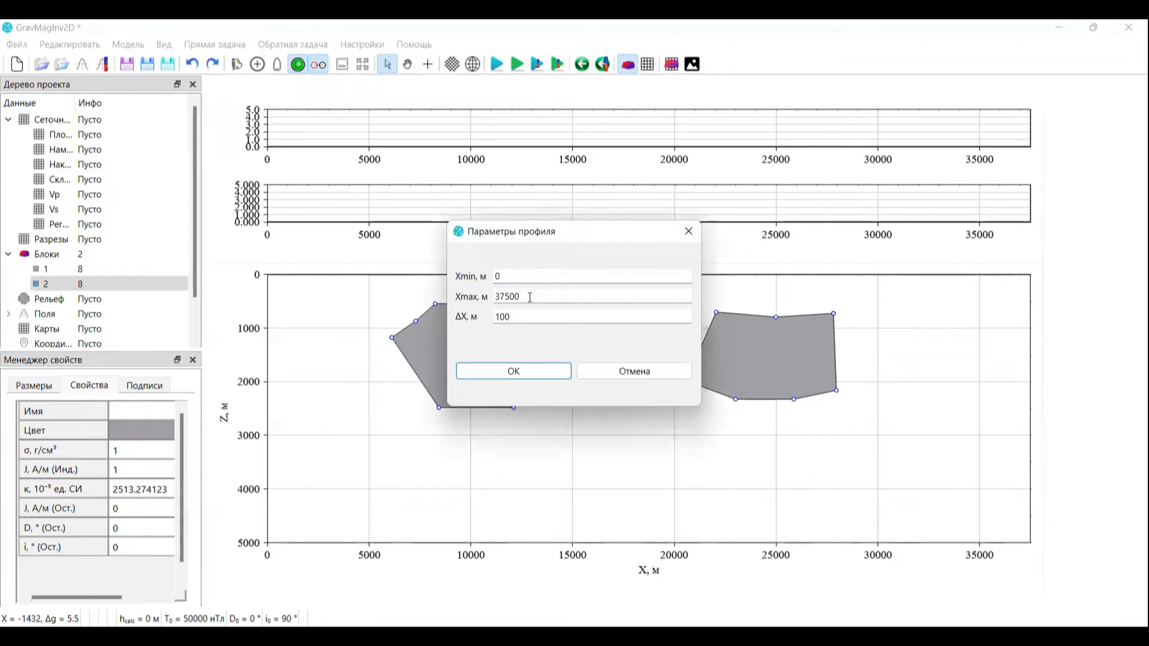
{"action": "left_click_drag", "start_coordinate": [532, 298], "coordinate": [436, 301]}
{"action": "type", "text": "38000"}
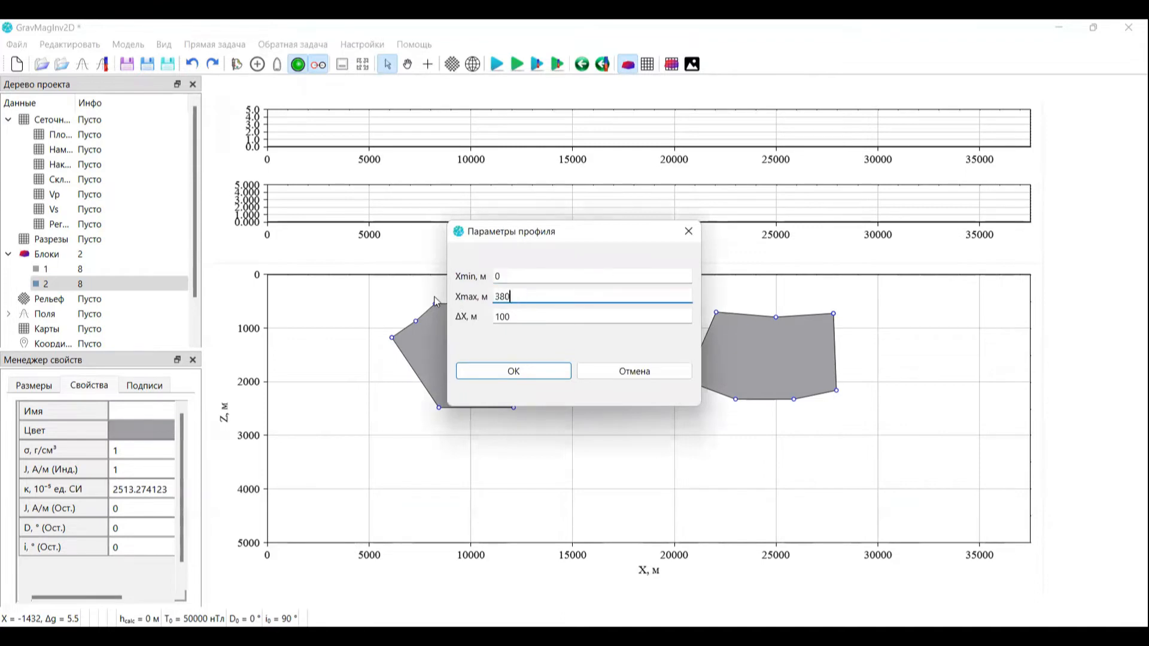
{"action": "key", "text": "Tab"}
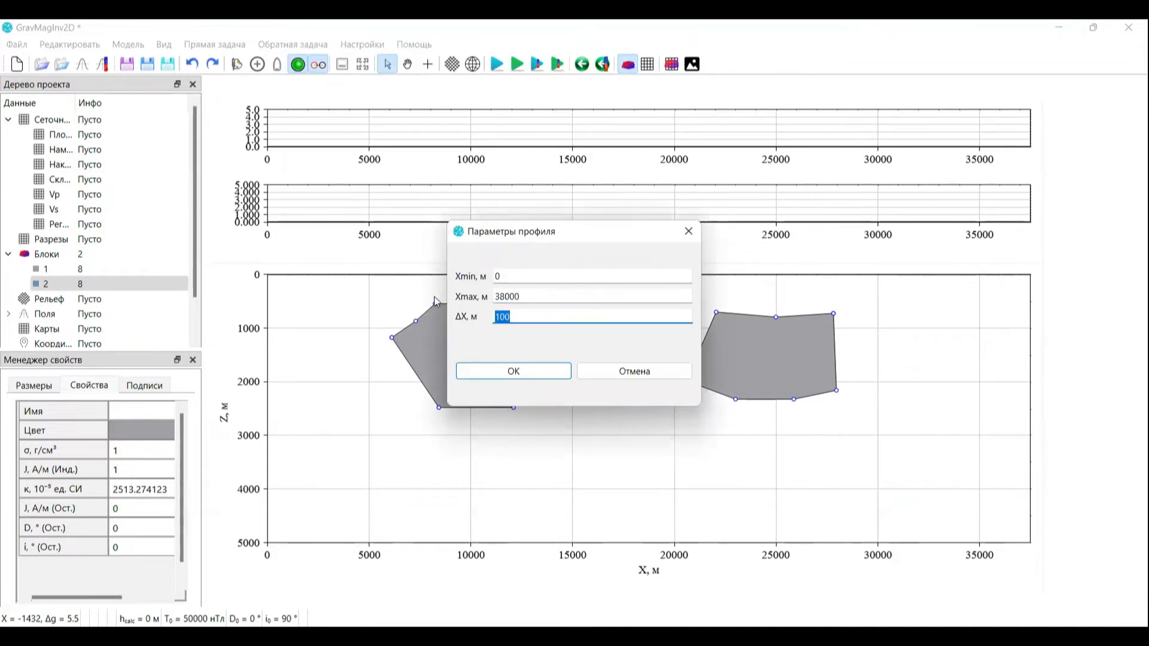
{"action": "left_click", "coordinate": [529, 368]}
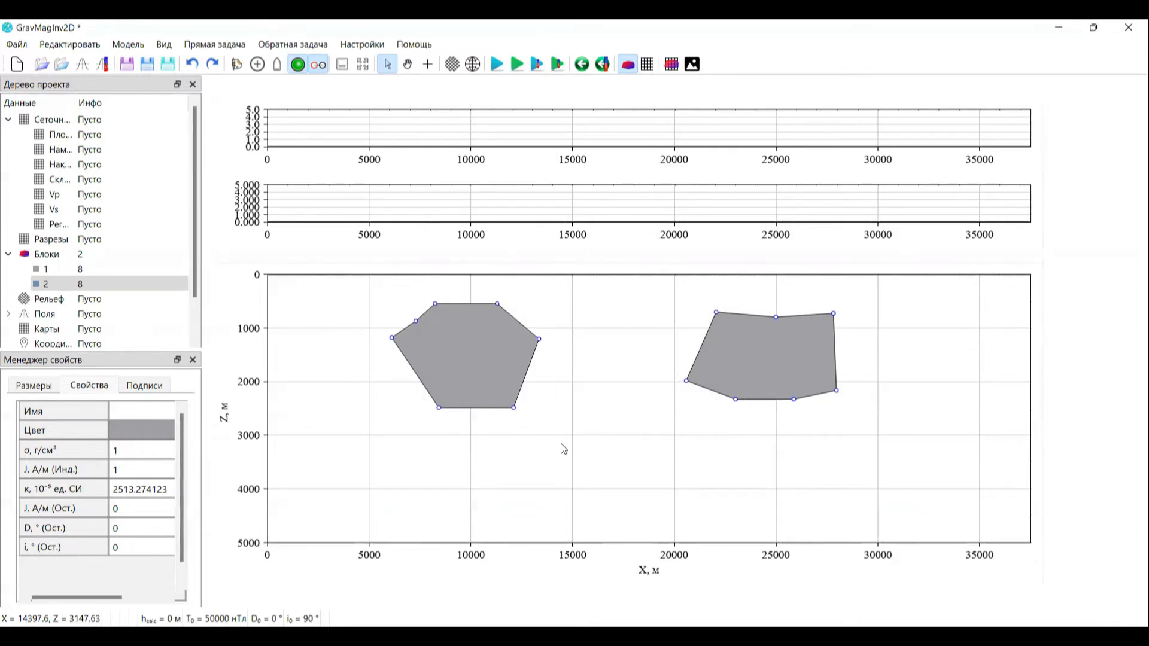
- Set the forward-modelling calculation height to 100 m
{"action": "left_click", "coordinate": [208, 44]}
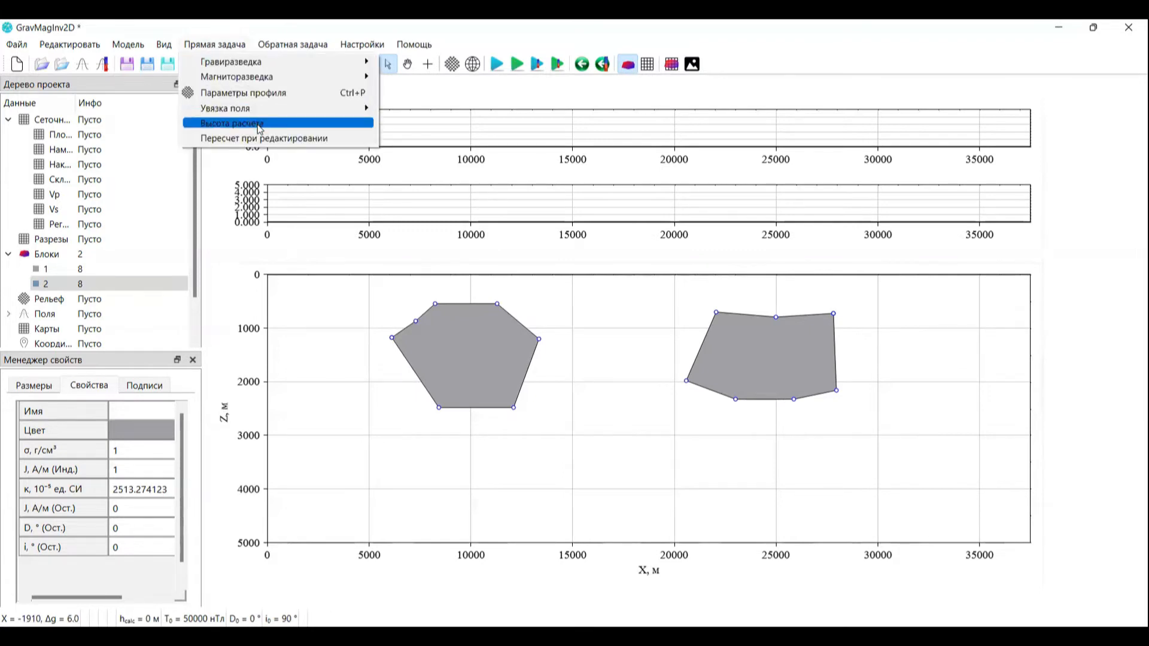
{"action": "left_click", "coordinate": [260, 123]}
{"action": "left_click_drag", "start_coordinate": [568, 280], "coordinate": [611, 346]}
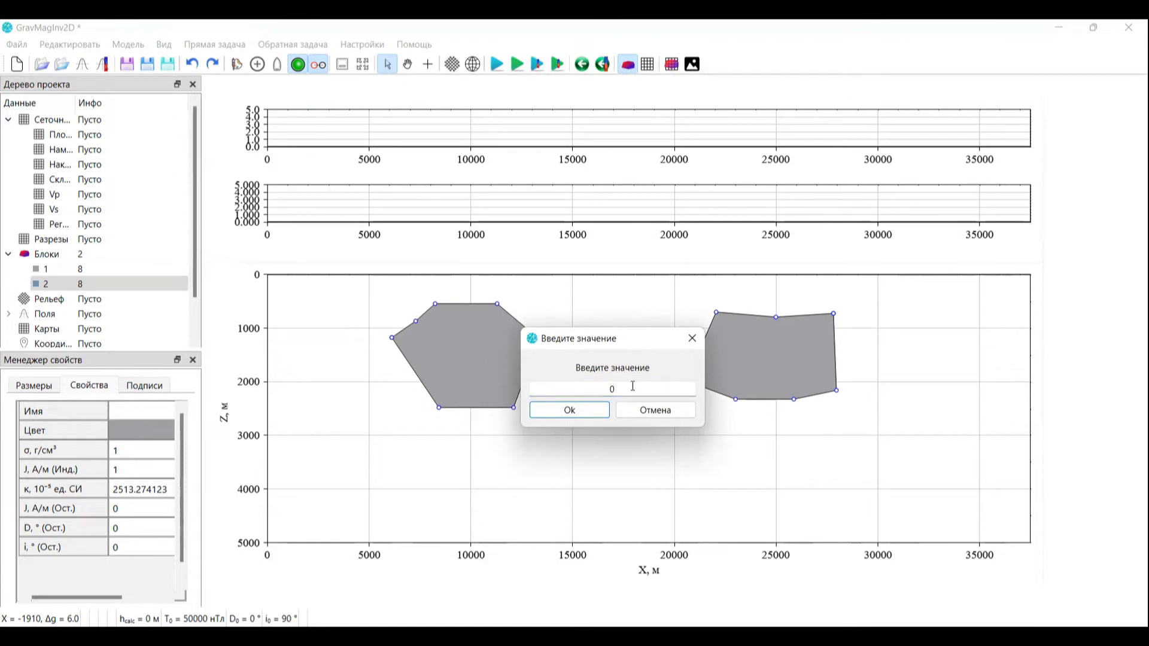
{"action": "double_click", "coordinate": [633, 386]}
{"action": "type", "text": "100"}
{"action": "left_click", "coordinate": [590, 411]}
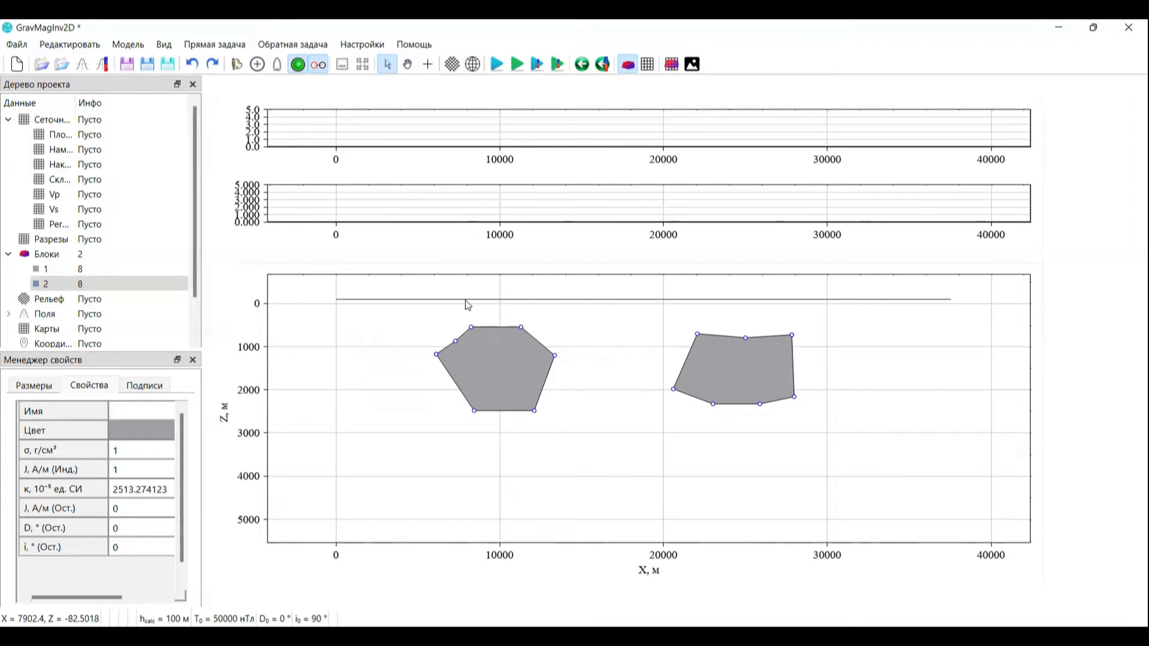
- Raise the forward-modelling calculation height to 500 m
{"action": "left_click", "coordinate": [225, 46]}
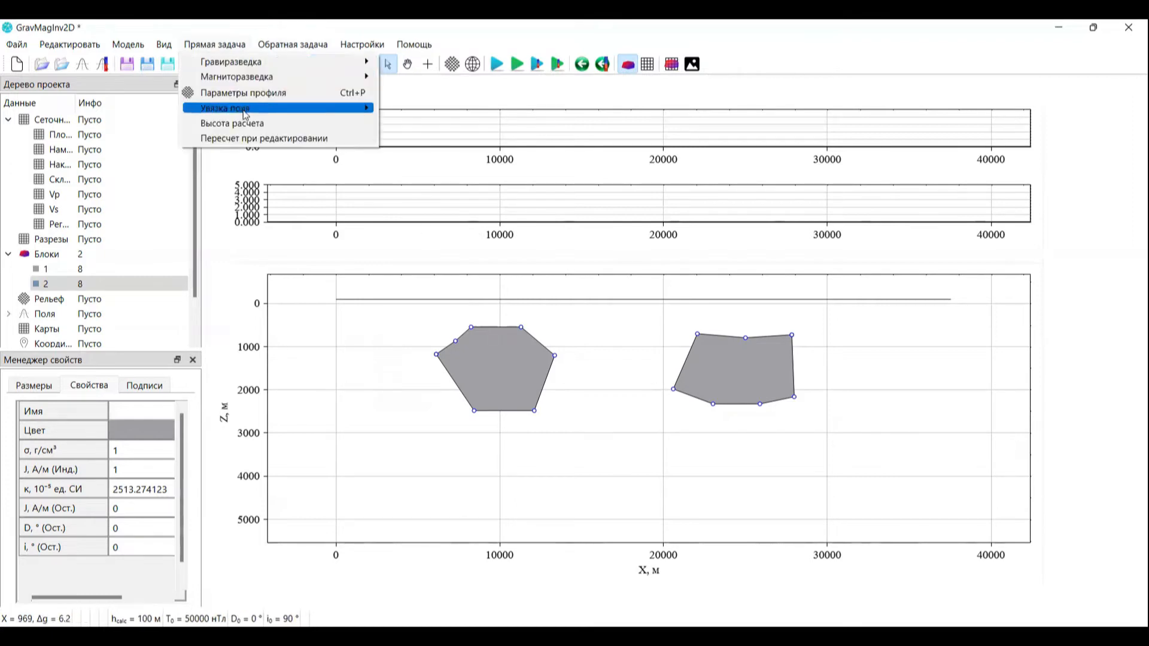
{"action": "left_click", "coordinate": [253, 121]}
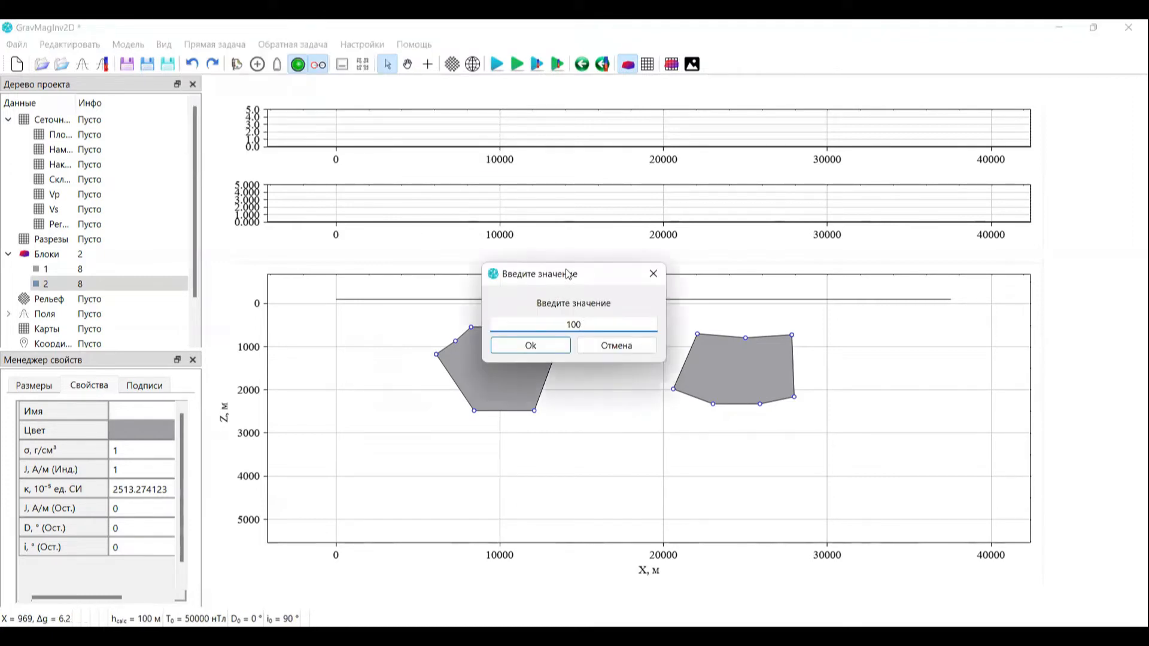
{"action": "left_click_drag", "start_coordinate": [568, 275], "coordinate": [554, 94]}
{"action": "key", "text": "ctrl+a"}
{"action": "type", "text": "500"}
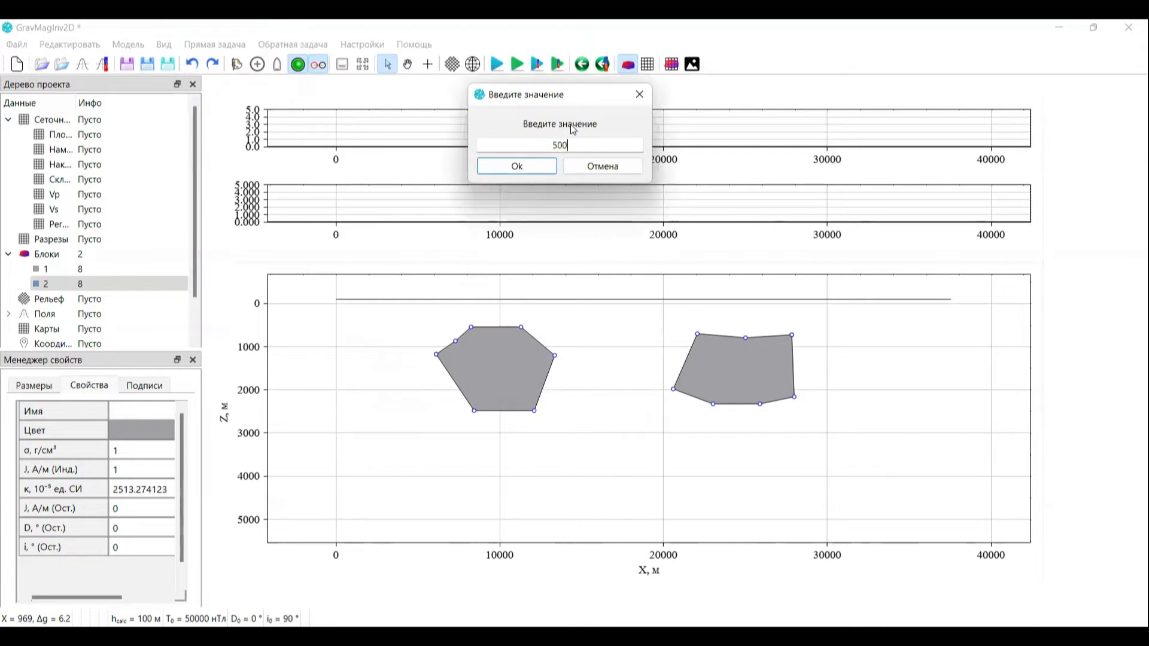
{"action": "left_click", "coordinate": [518, 167]}
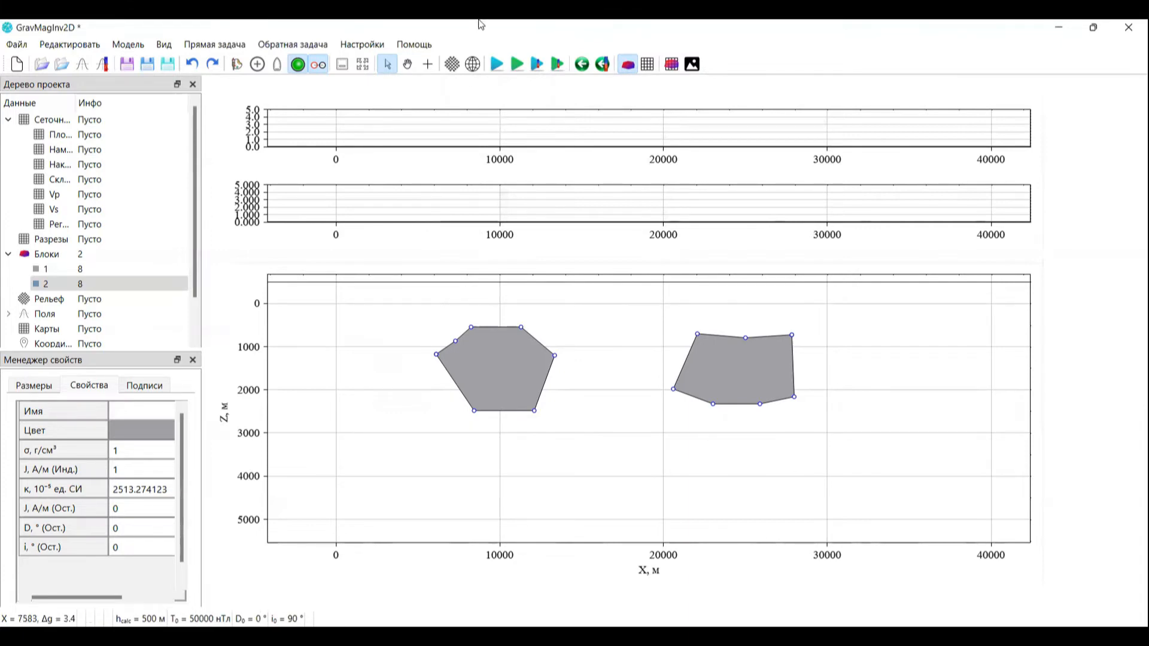
- Calculate the gravity and magnetic fields of the polygonal model along the profile
{"action": "left_click", "coordinate": [221, 46]}
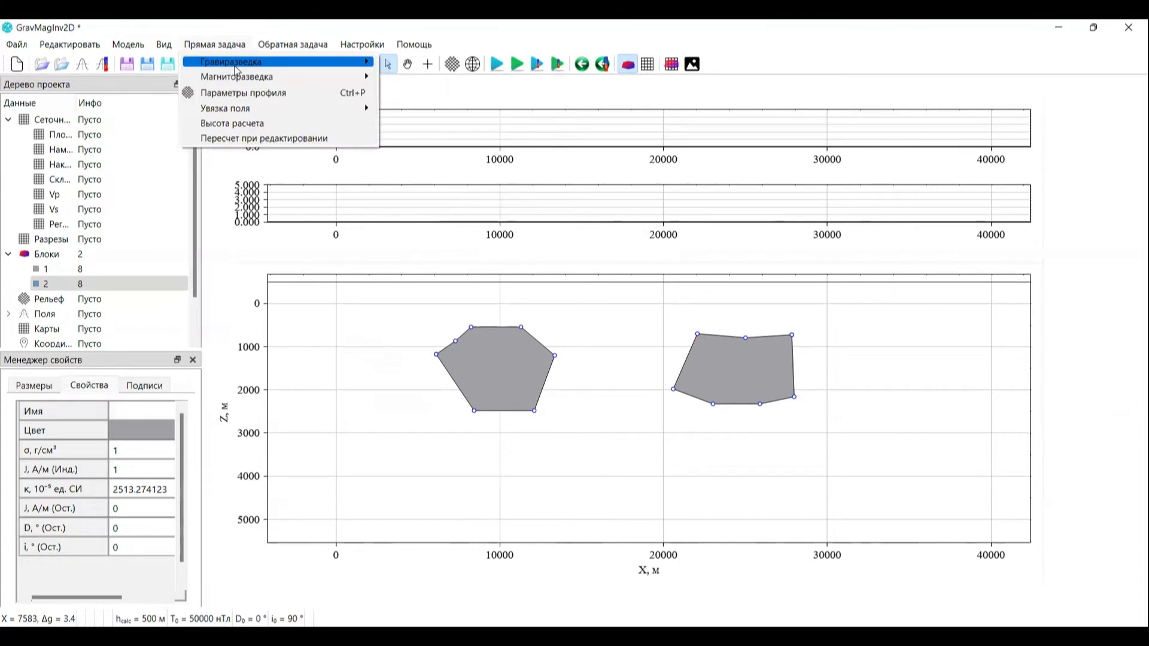
{"action": "mouse_move", "coordinate": [239, 66]}
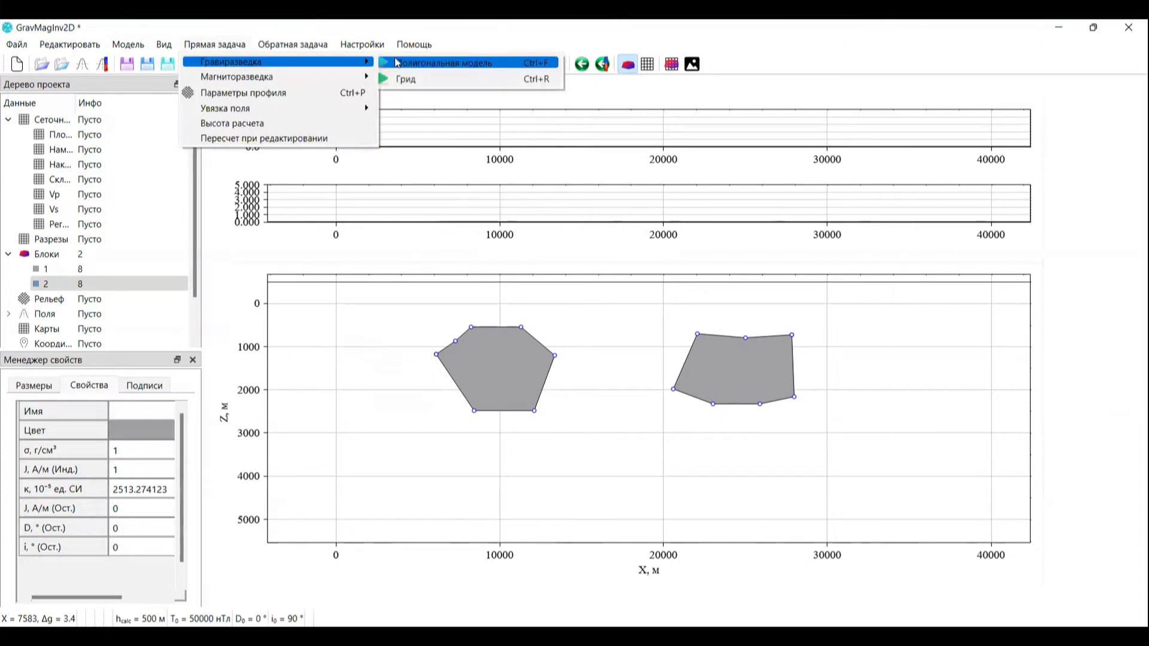
{"action": "left_click", "coordinate": [458, 63]}
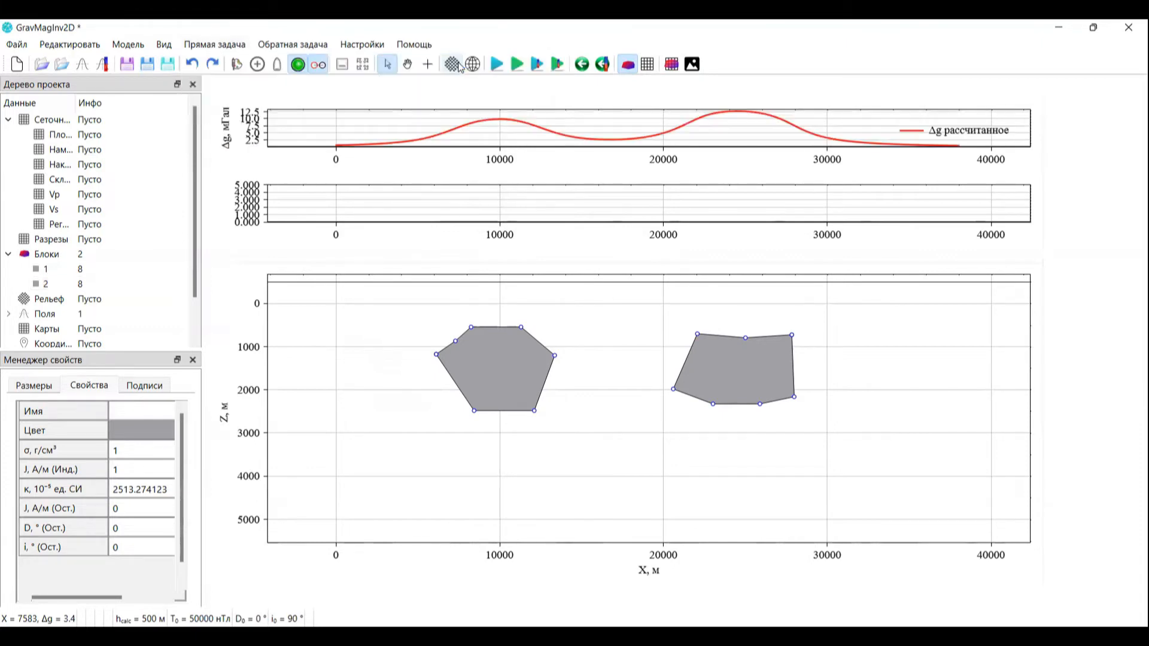
{"action": "left_click", "coordinate": [214, 45]}
{"action": "mouse_move", "coordinate": [264, 78]}
{"action": "left_click", "coordinate": [425, 79]}
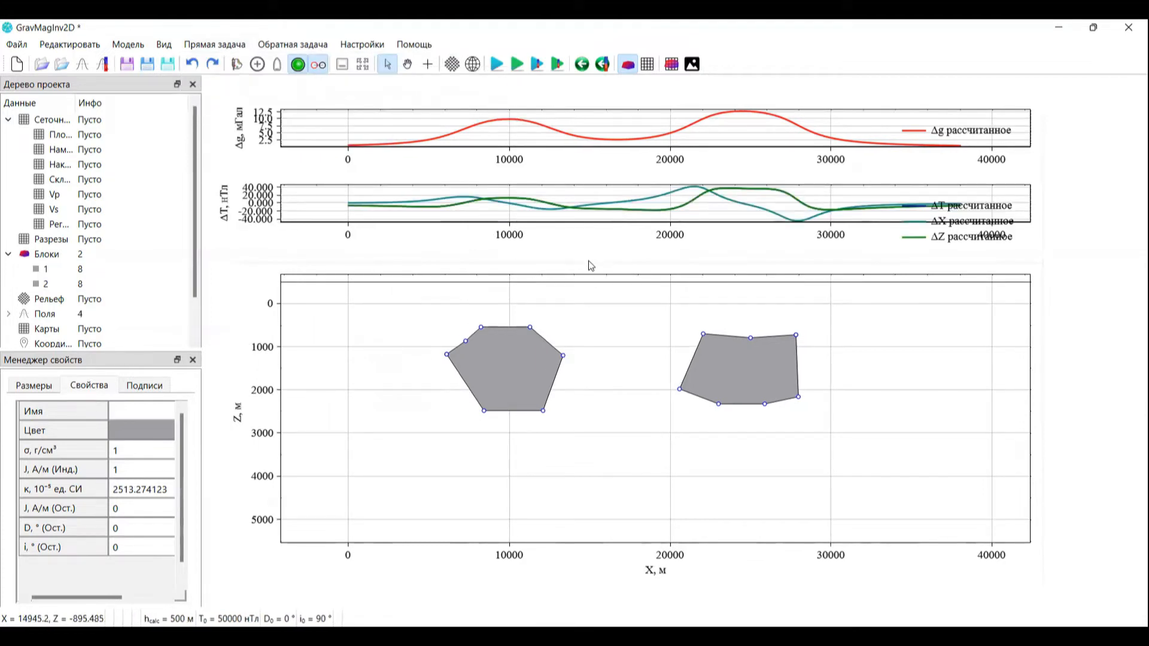
- Enlarge the gravity and magnetic field plots and hide the ΔX and ΔZ curves, leaving only ΔT in the magnetic plot
{"action": "left_click_drag", "start_coordinate": [589, 261], "coordinate": [595, 320]}
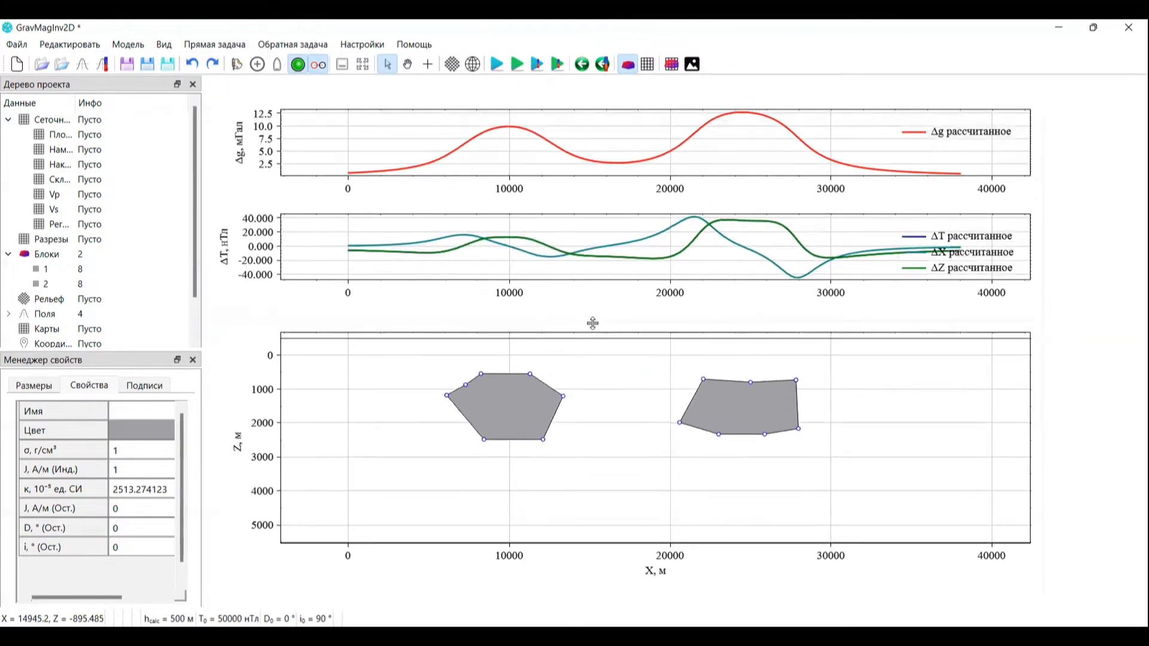
{"action": "right_click", "coordinate": [570, 233]}
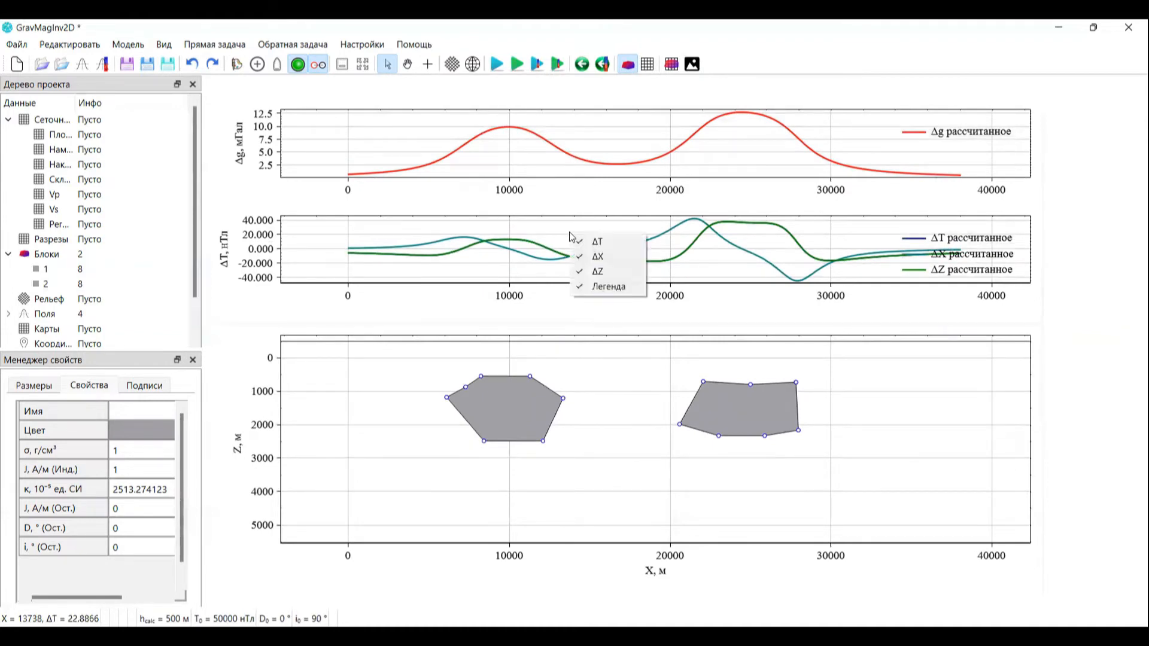
{"action": "left_click", "coordinate": [597, 257]}
{"action": "right_click", "coordinate": [599, 242]}
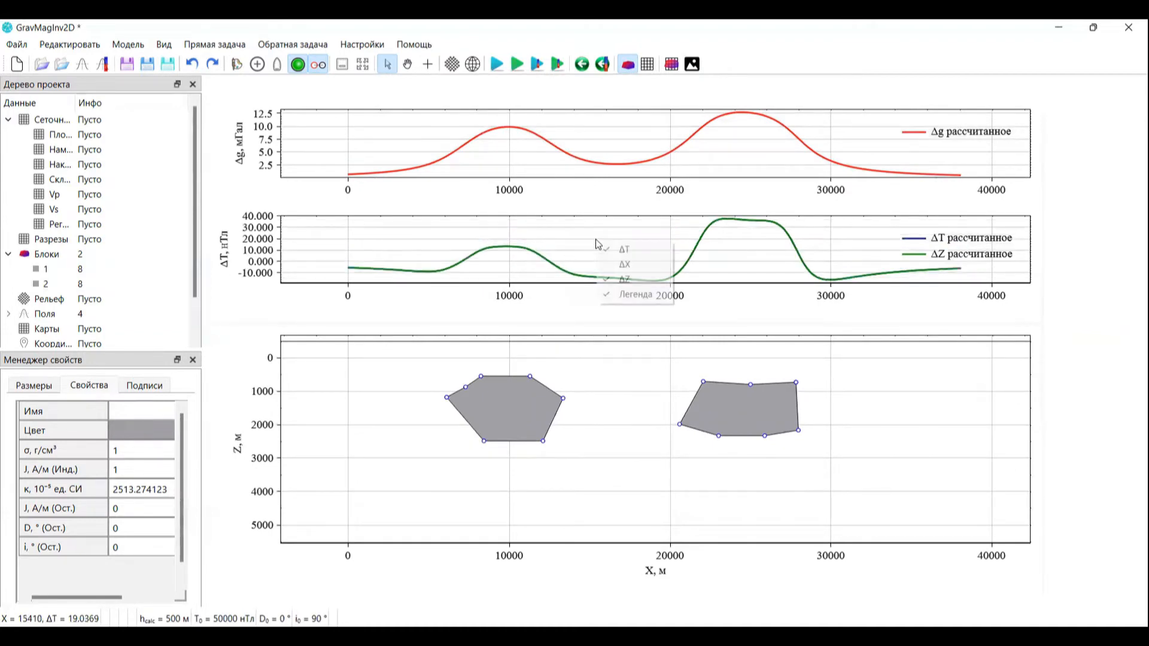
{"action": "left_click", "coordinate": [660, 282]}
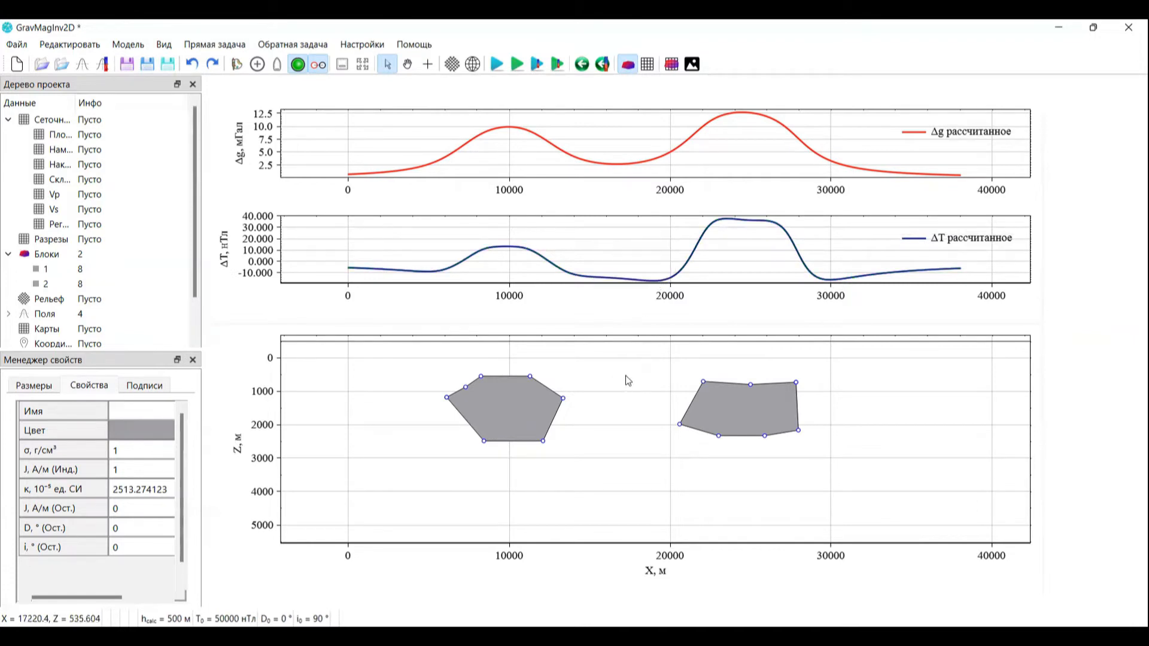
- Delete both existing polygonal blocks from the section
{"action": "left_click", "coordinate": [528, 400]}
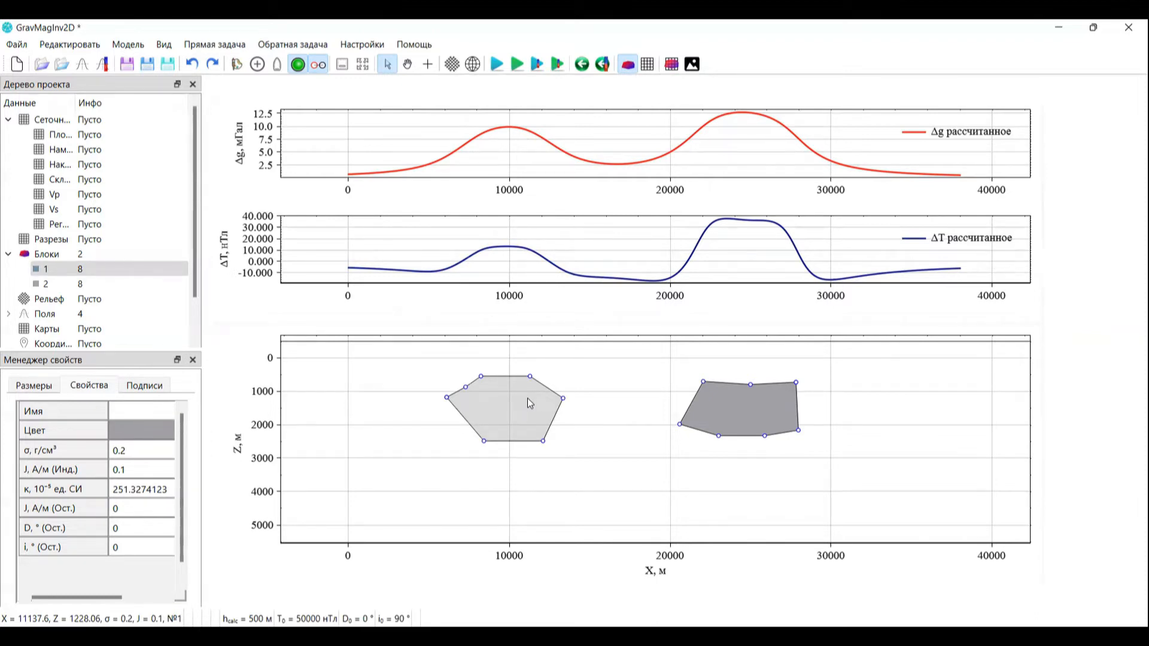
{"action": "key", "text": "Delete"}
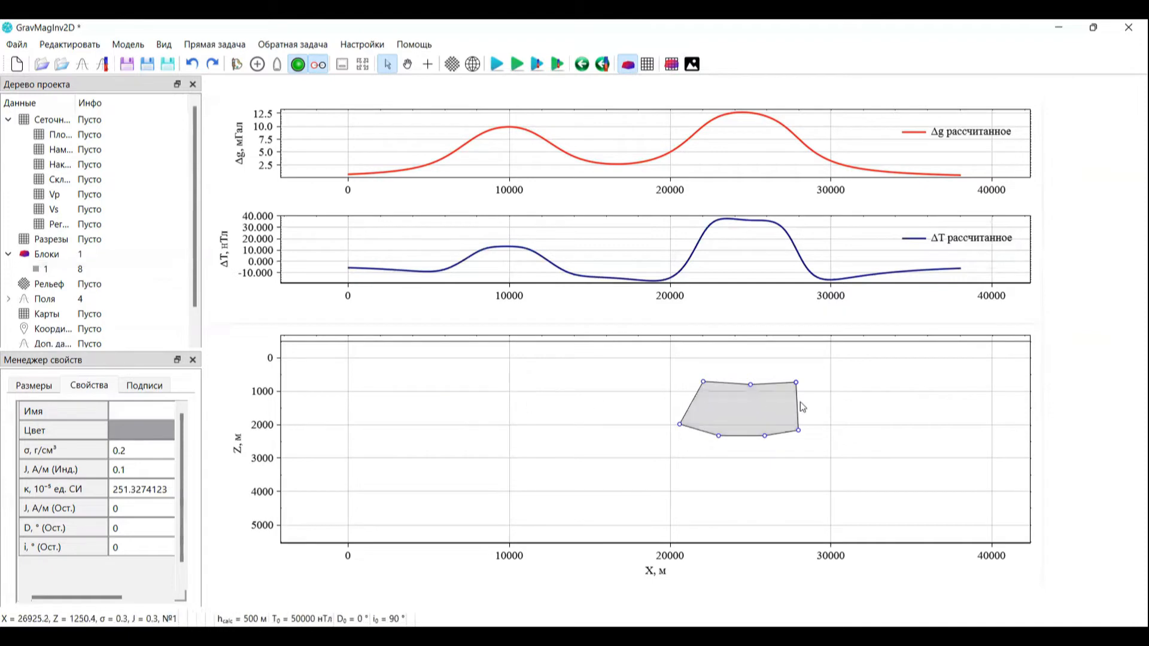
{"action": "left_click", "coordinate": [768, 415]}
{"action": "key", "text": "Delete"}
- Draw an upper layer block from X about 0 to 40600 m, with its undulating base about 2000 m deep, rising to about 1100 m mid-profile
{"action": "right_click", "coordinate": [399, 415]}
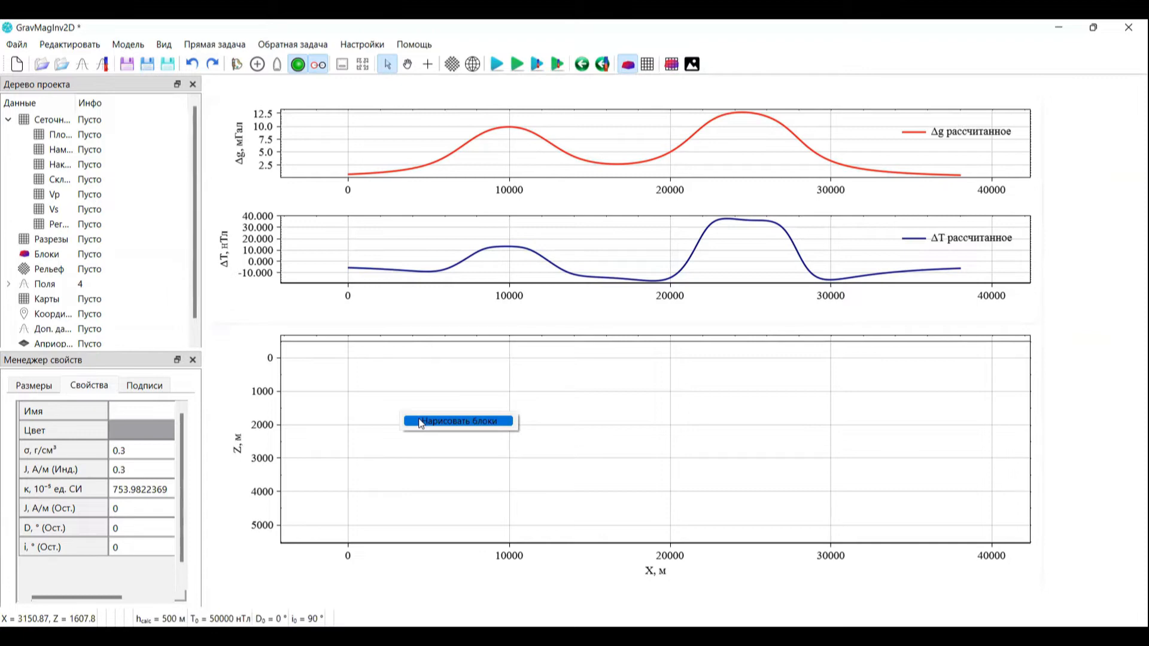
{"action": "left_click", "coordinate": [421, 424]}
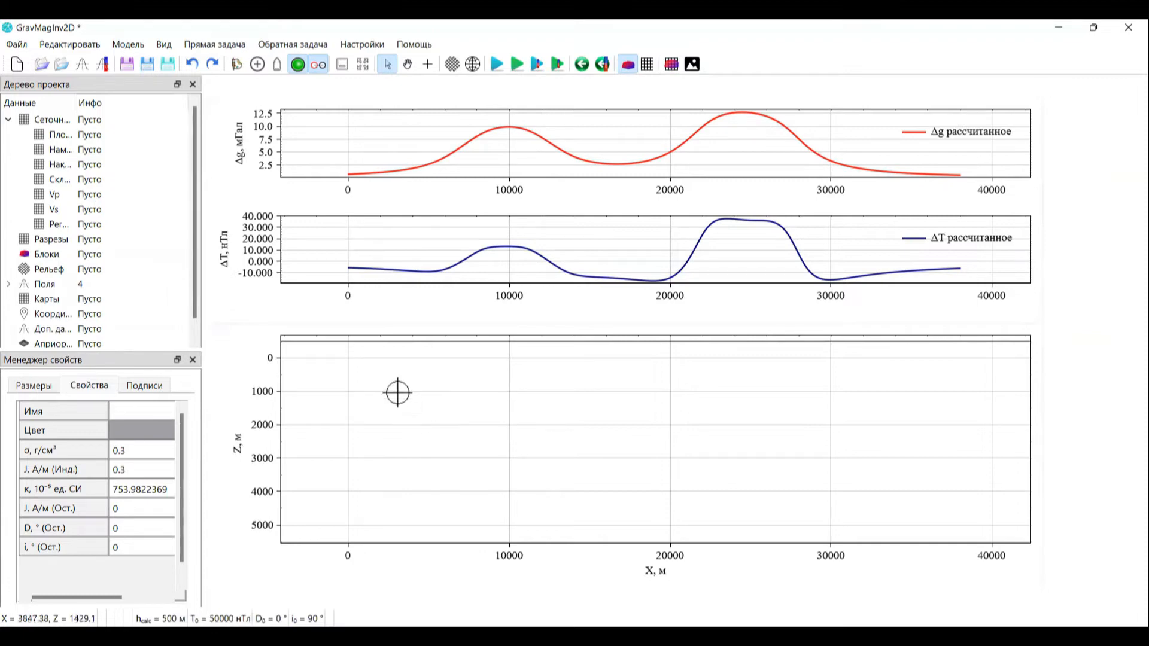
{"action": "left_click", "coordinate": [346, 358]}
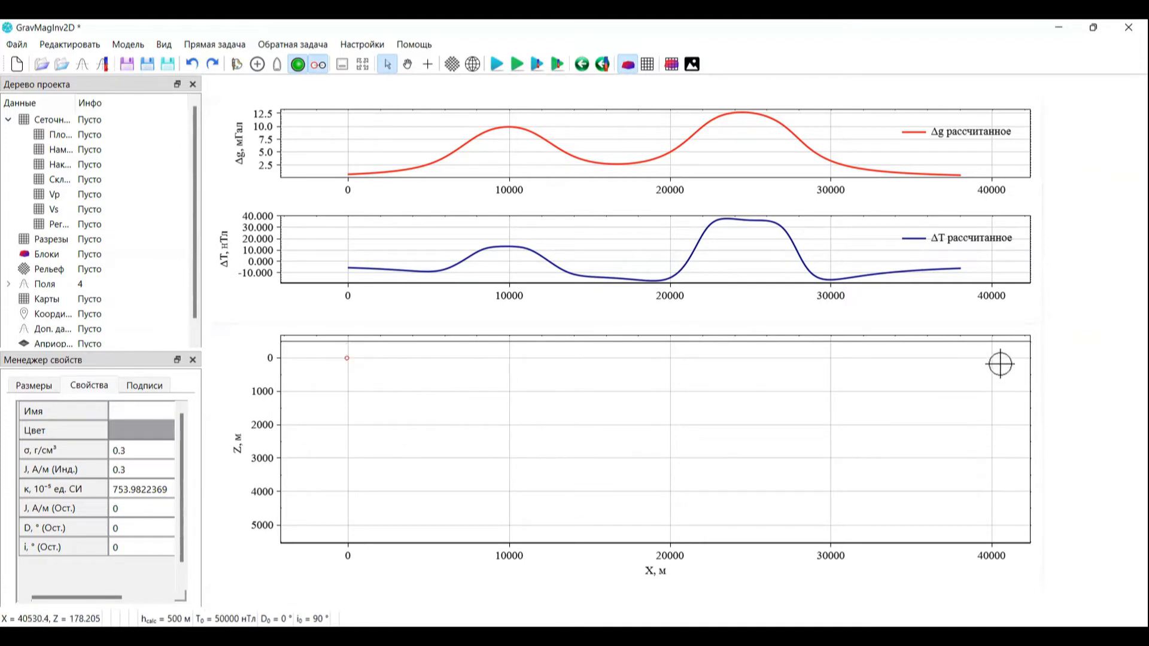
{"action": "left_click", "coordinate": [1000, 357]}
{"action": "left_click", "coordinate": [1002, 424]}
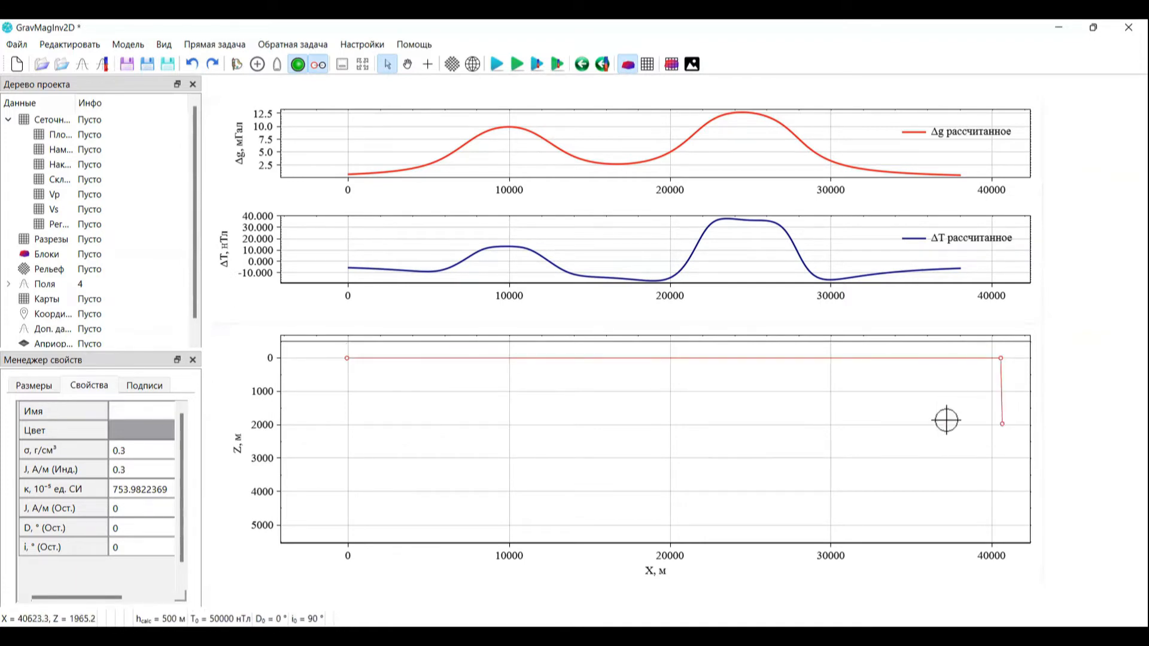
{"action": "left_click", "coordinate": [845, 427]}
{"action": "left_click", "coordinate": [764, 420]}
{"action": "left_click", "coordinate": [693, 397]}
{"action": "left_click", "coordinate": [620, 394]}
{"action": "left_click", "coordinate": [553, 419]}
{"action": "left_click", "coordinate": [516, 430]}
{"action": "left_click", "coordinate": [447, 432]}
{"action": "left_click", "coordinate": [374, 422]}
{"action": "left_click", "coordinate": [355, 425]}
{"action": "left_click", "coordinate": [343, 425]}
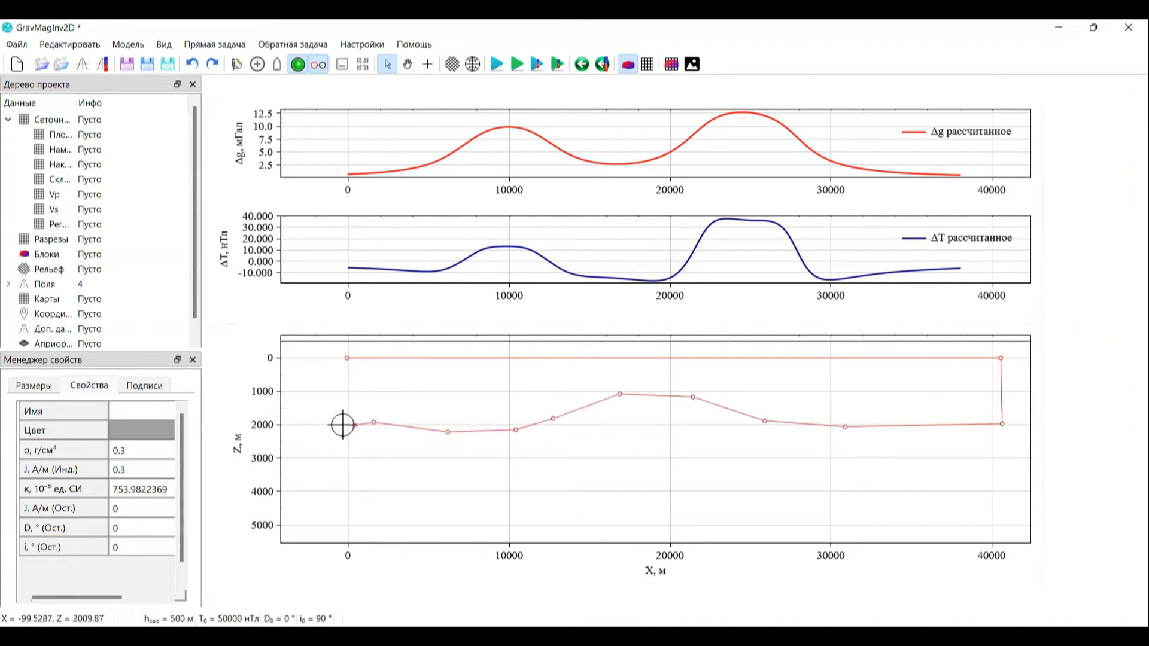
{"action": "left_click", "coordinate": [346, 358]}
- Draw a lower block that shares the upper block's base vertices and extends down to about 5000 m across the profile
{"action": "right_click", "coordinate": [364, 451]}
{"action": "left_click", "coordinate": [383, 460]}
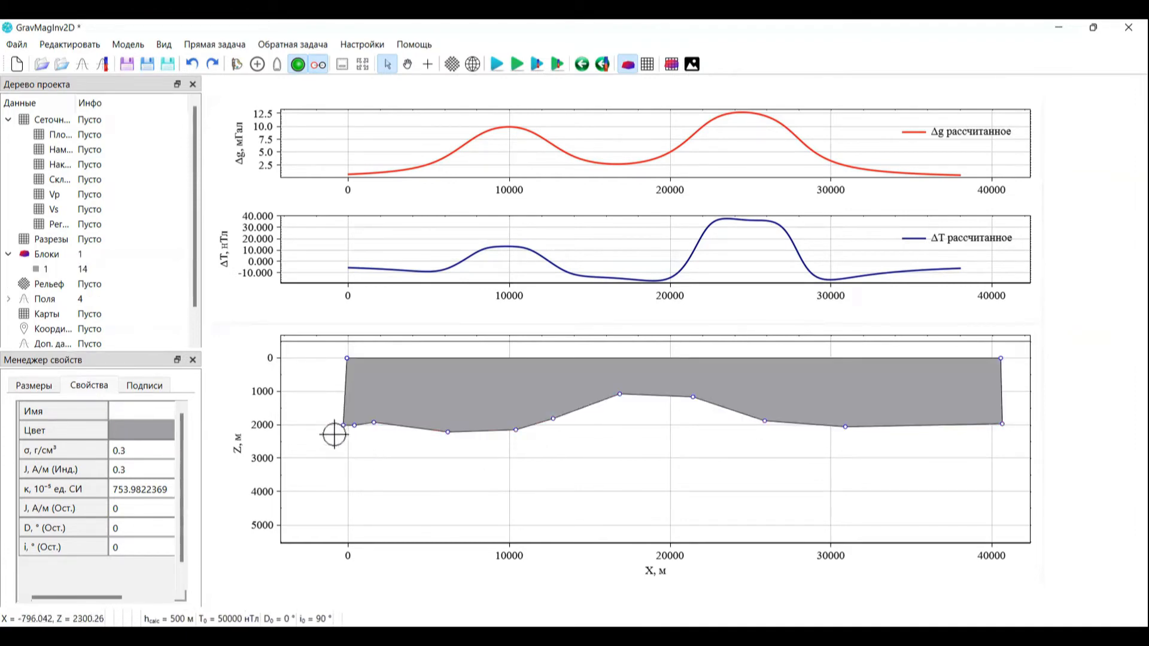
{"action": "left_click", "coordinate": [343, 426]}
{"action": "left_click", "coordinate": [355, 425]}
{"action": "left_click", "coordinate": [373, 422]}
{"action": "left_click", "coordinate": [448, 432]}
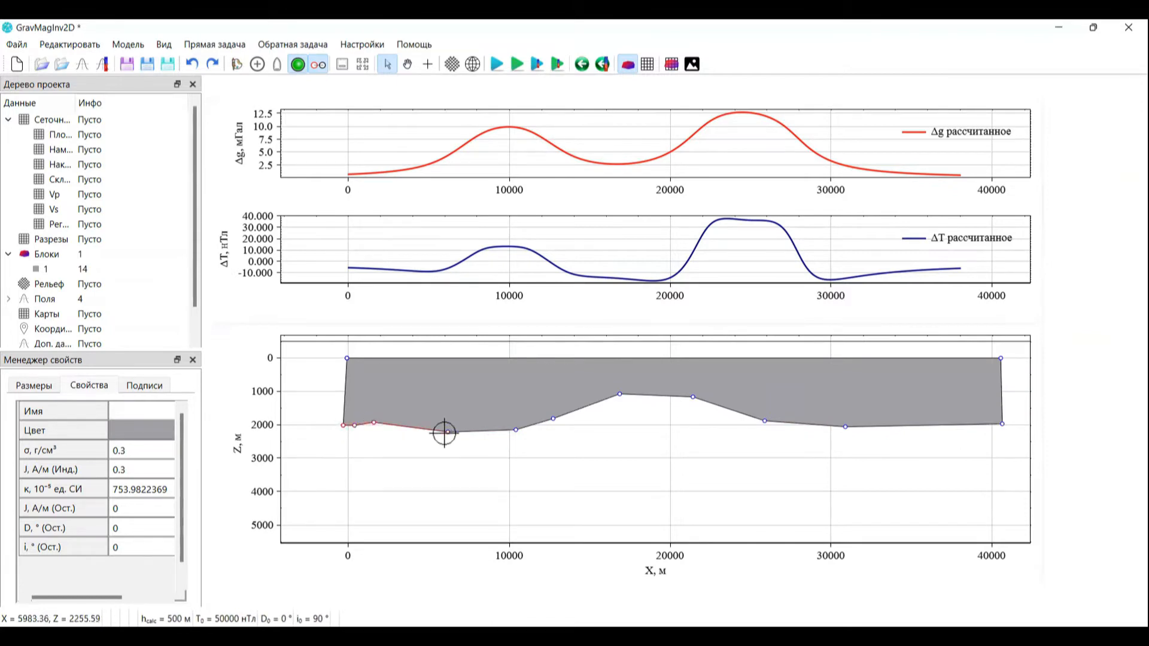
{"action": "left_click", "coordinate": [516, 430]}
{"action": "left_click", "coordinate": [553, 418]}
{"action": "left_click", "coordinate": [619, 395]}
{"action": "left_click", "coordinate": [693, 396]}
{"action": "left_click", "coordinate": [765, 422]}
{"action": "left_click", "coordinate": [846, 428]}
{"action": "left_click", "coordinate": [1002, 424]}
{"action": "left_click", "coordinate": [1005, 535]}
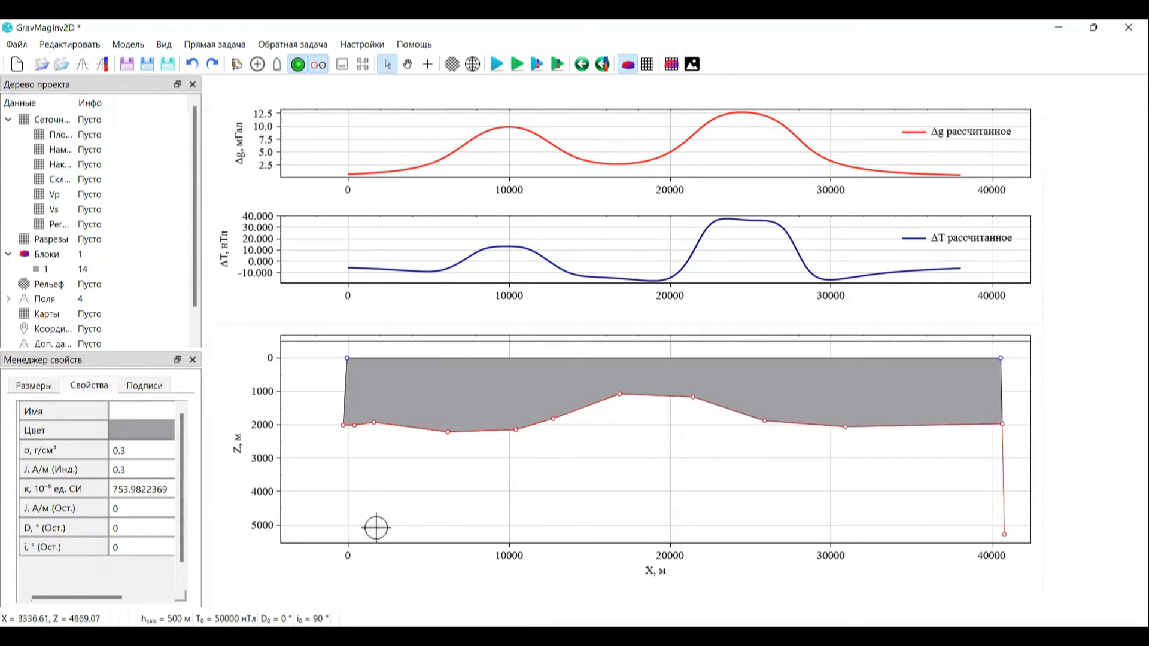
{"action": "double_click", "coordinate": [338, 528]}
- Set the Z coordinate of the upper block's two surface corner vertices to 0 m
{"action": "left_click", "coordinate": [436, 404]}
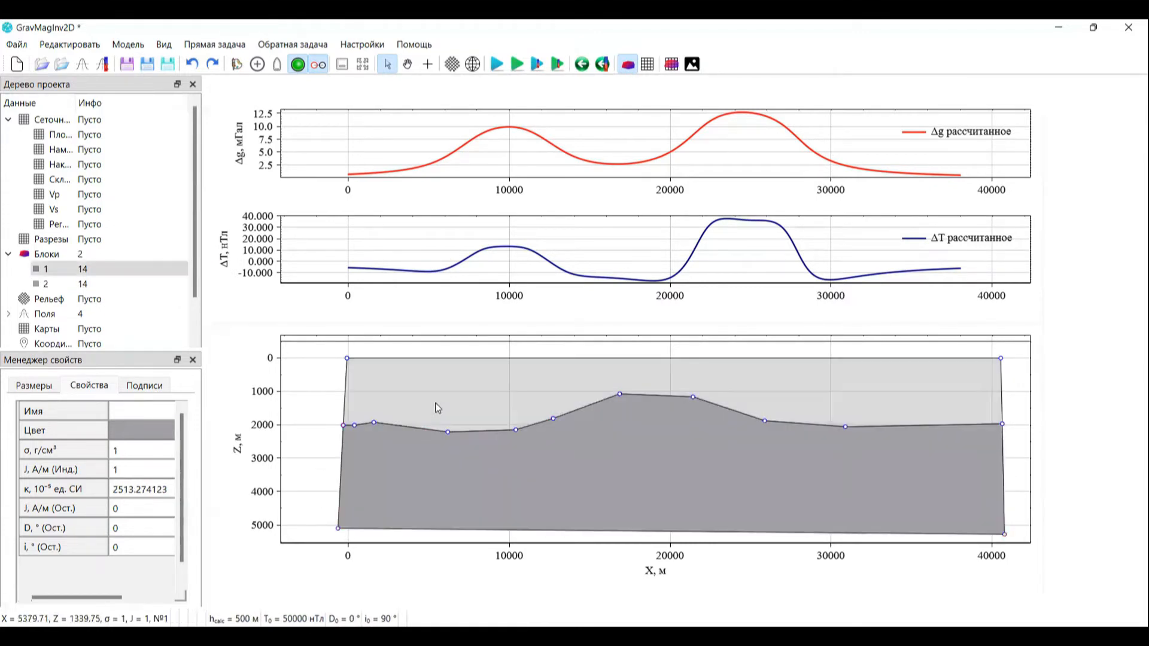
{"action": "double_click", "coordinate": [348, 359]}
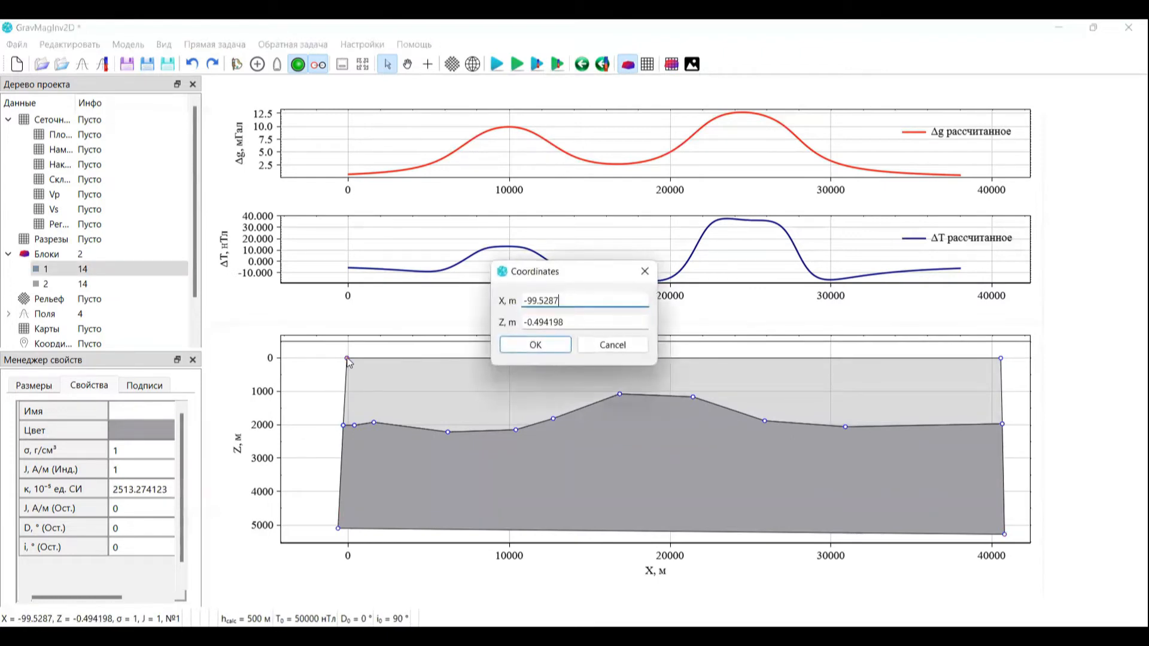
{"action": "key", "text": "Tab"}
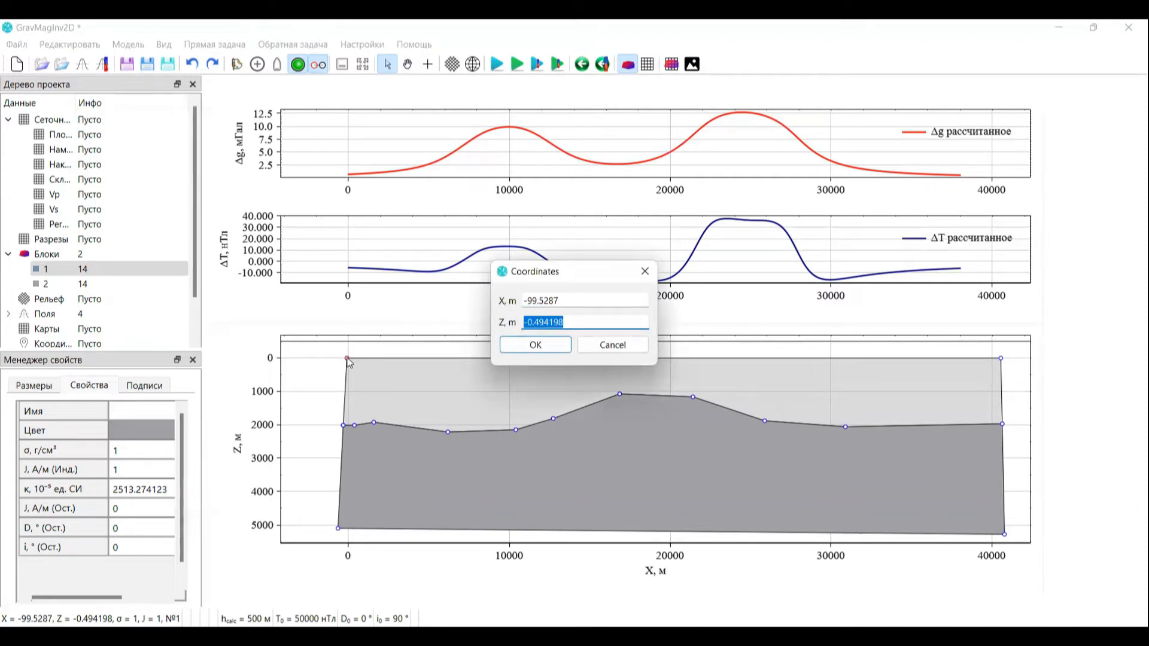
{"action": "left_click", "coordinate": [520, 348]}
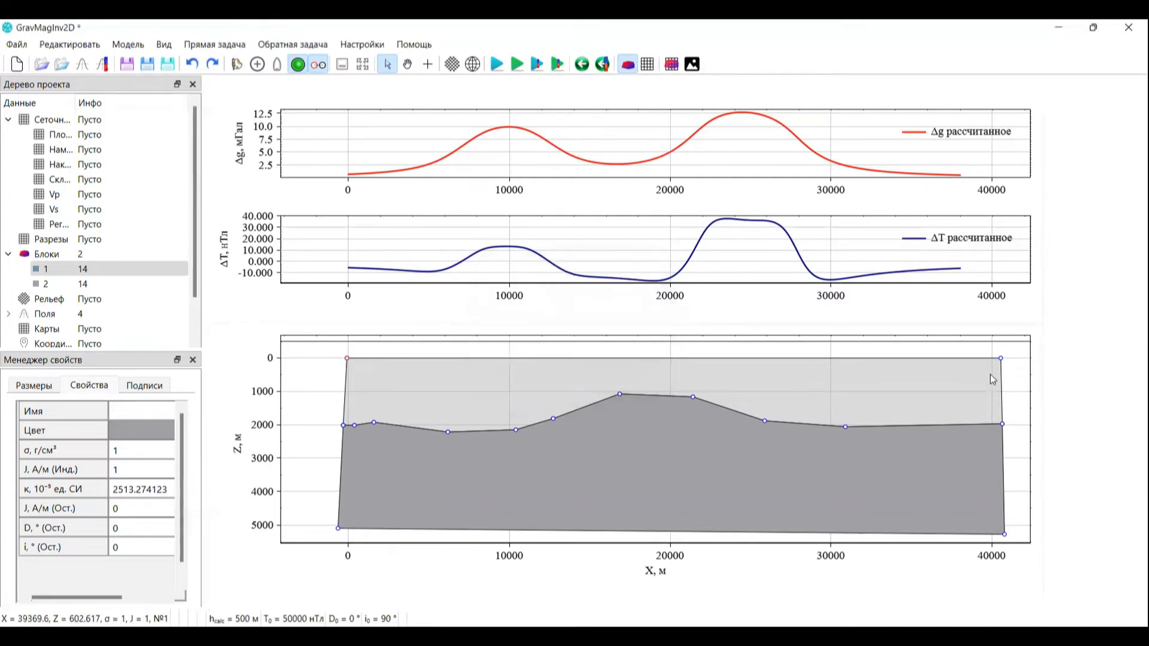
{"action": "double_click", "coordinate": [1002, 359]}
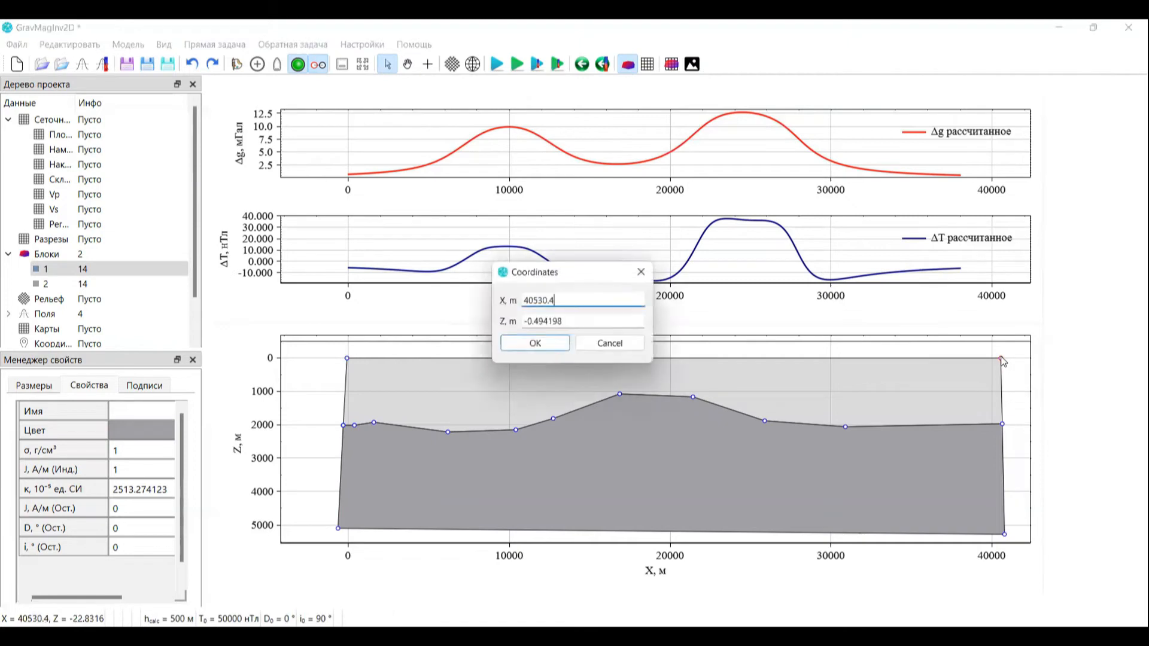
{"action": "key", "text": "Tab"}
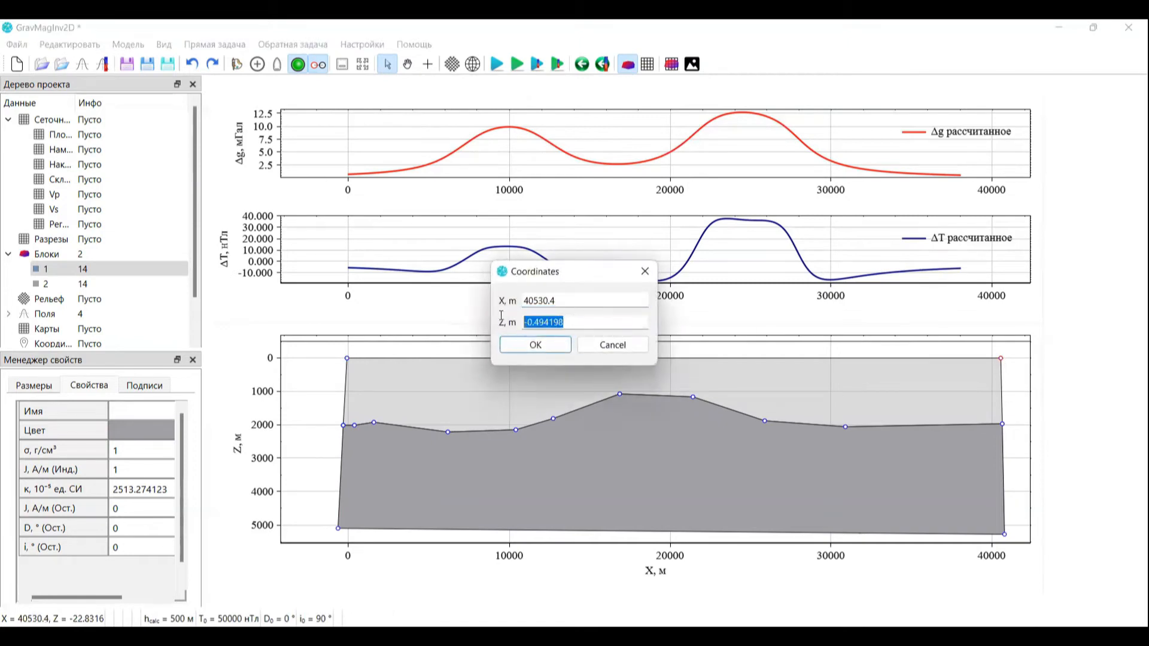
{"action": "type", "text": "0"}
{"action": "left_click", "coordinate": [534, 344]}
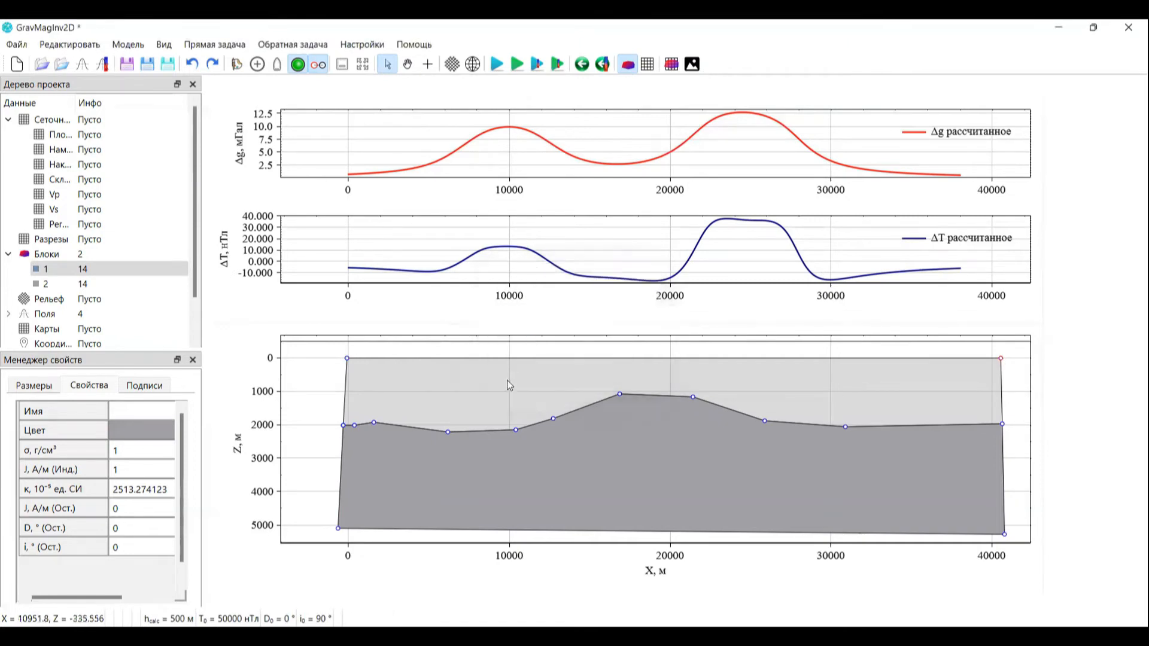
- Straighten the lower boundary of the lower block
{"action": "left_click", "coordinate": [473, 489]}
{"action": "right_click", "coordinate": [473, 491]}
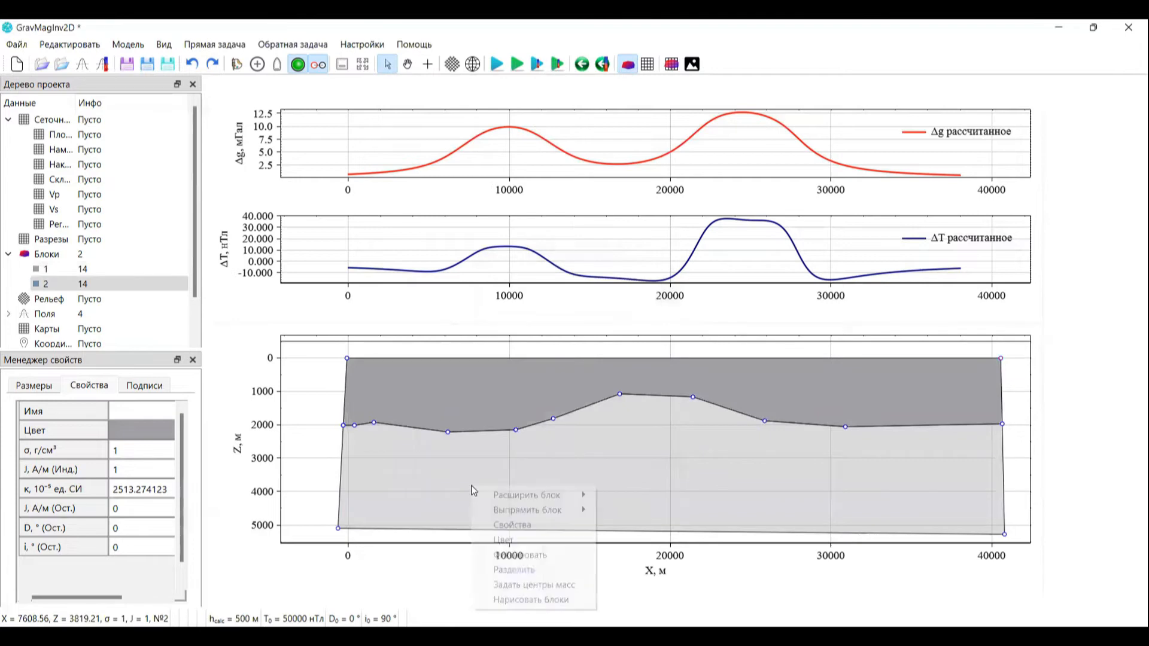
{"action": "left_click", "coordinate": [342, 538]}
{"action": "right_click", "coordinate": [486, 491]}
{"action": "mouse_move", "coordinate": [540, 519]}
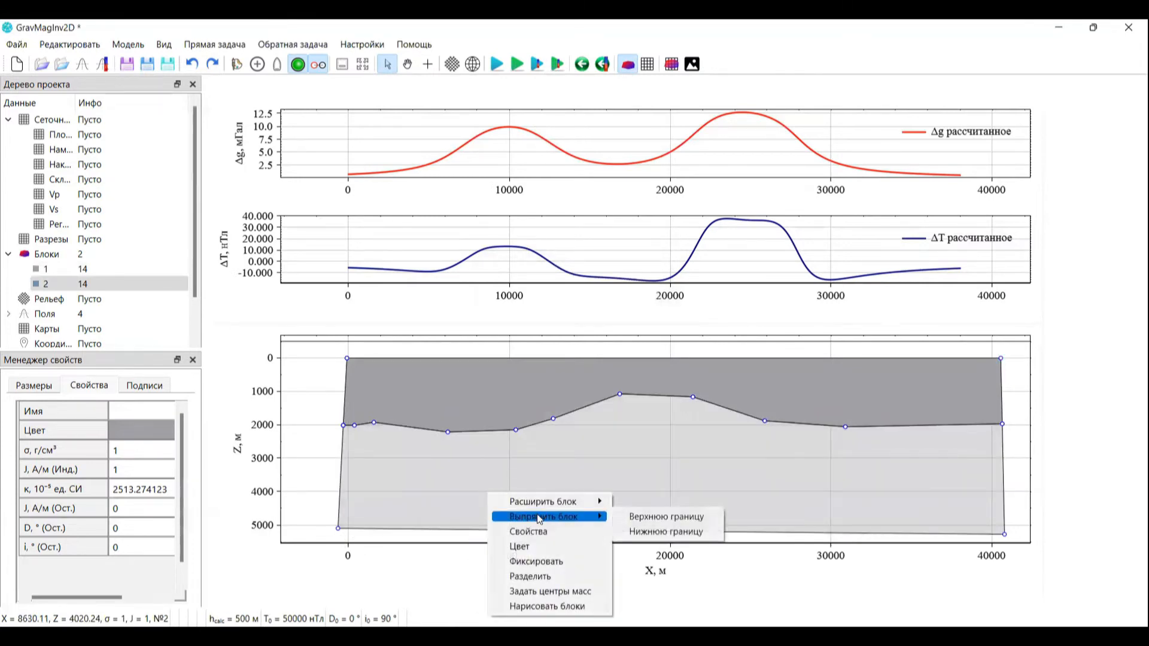
{"action": "left_click", "coordinate": [652, 533]}
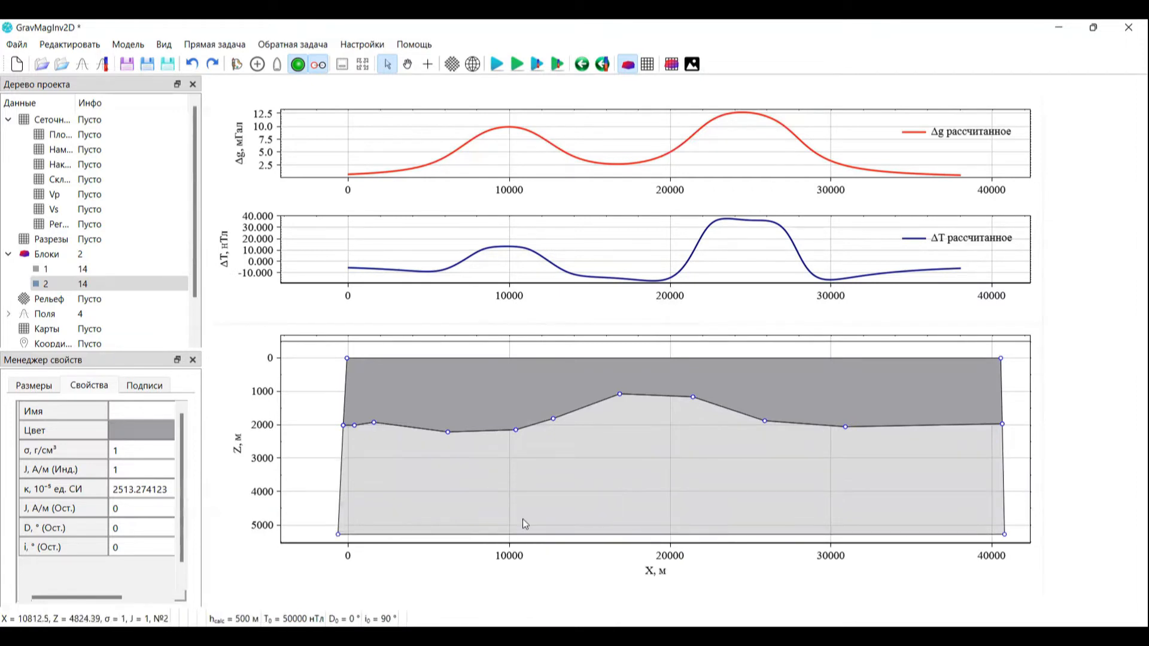
{"action": "left_click", "coordinate": [283, 415]}
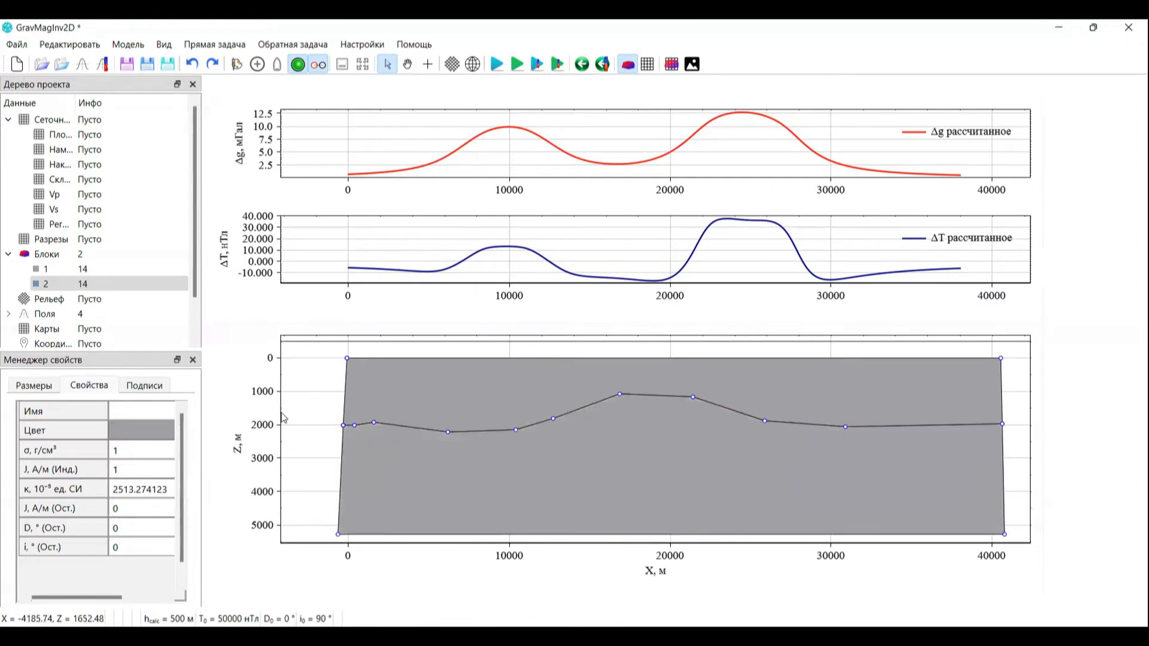
- Set the densities of blocks 1 and 2 to 2 and 2.3 g/cm³, and block 1's induced magnetization to 0 A/m
{"action": "left_click", "coordinate": [69, 45]}
{"action": "left_click", "coordinate": [96, 62]}
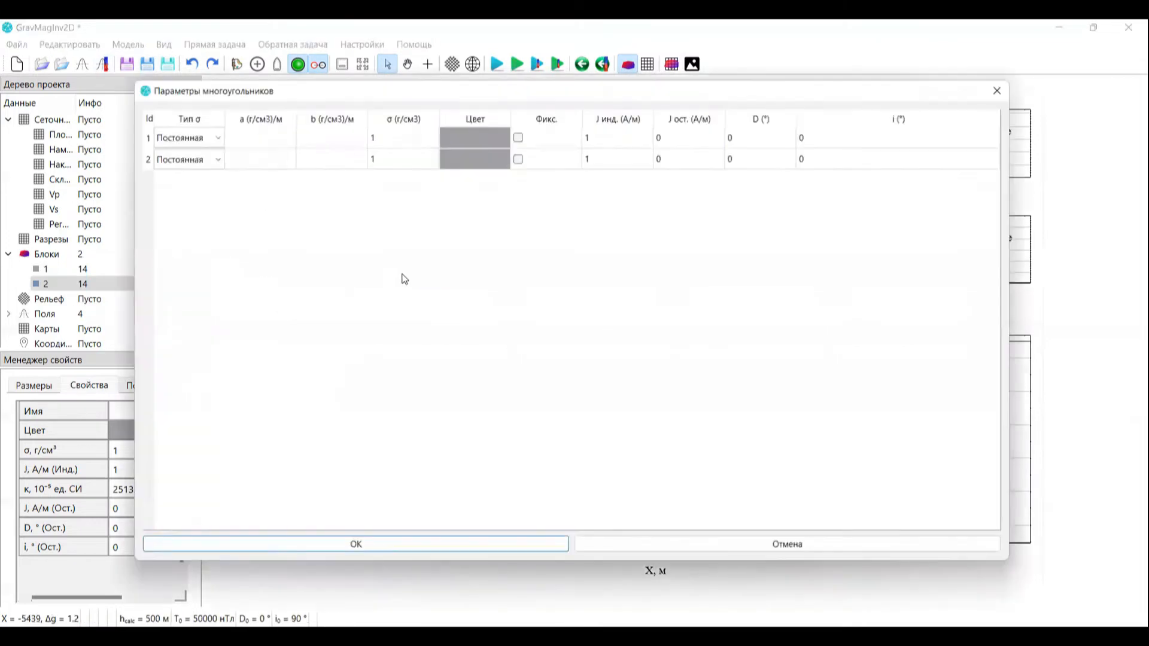
{"action": "left_click", "coordinate": [398, 130]}
{"action": "type", "text": "2"}
{"action": "key", "text": "Down"}
{"action": "type", "text": "2.3"}
{"action": "key", "text": "Return"}
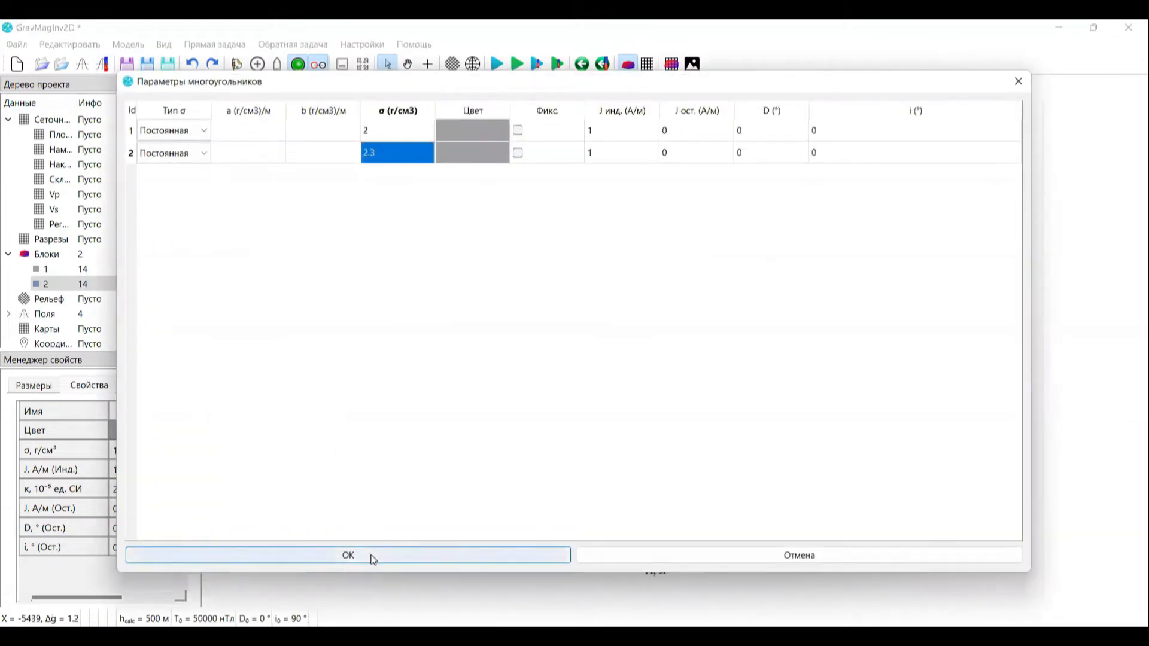
{"action": "left_click", "coordinate": [624, 136]}
{"action": "type", "text": "0"}
{"action": "key", "text": "Return"}
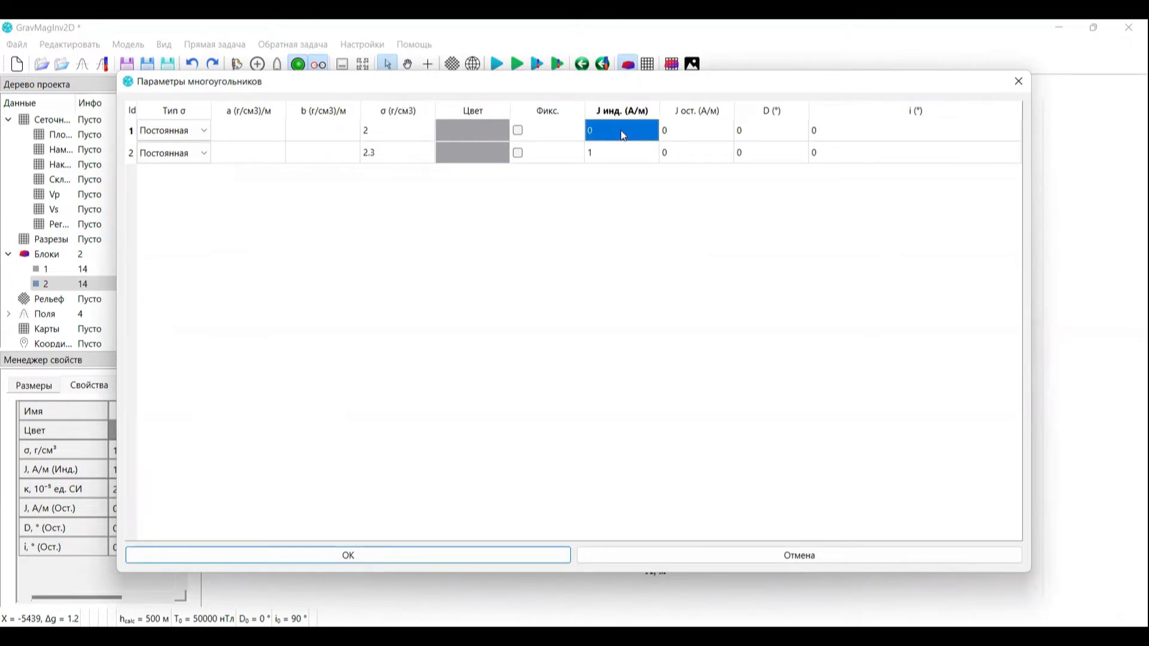
{"action": "left_click", "coordinate": [513, 551]}
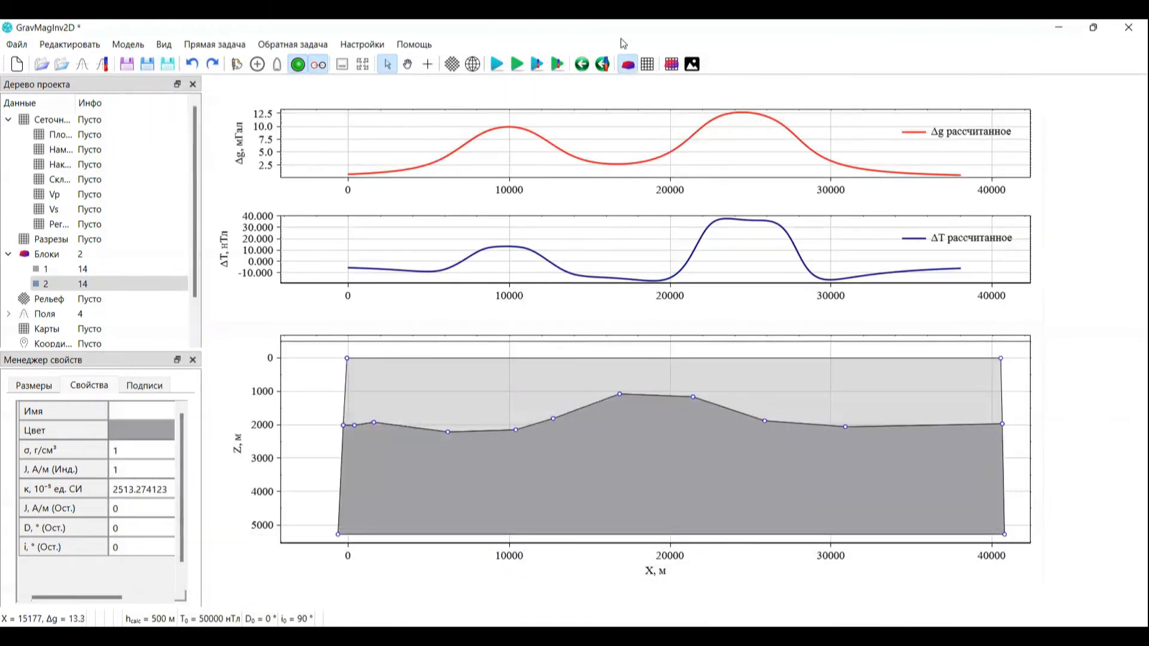
- Fit the section window to X 0–38000 m and Z 0–5000 m, and calculate the two-layer model's gravity and magnetic fields
{"action": "left_click", "coordinate": [623, 69]}
{"action": "key", "text": "Return"}
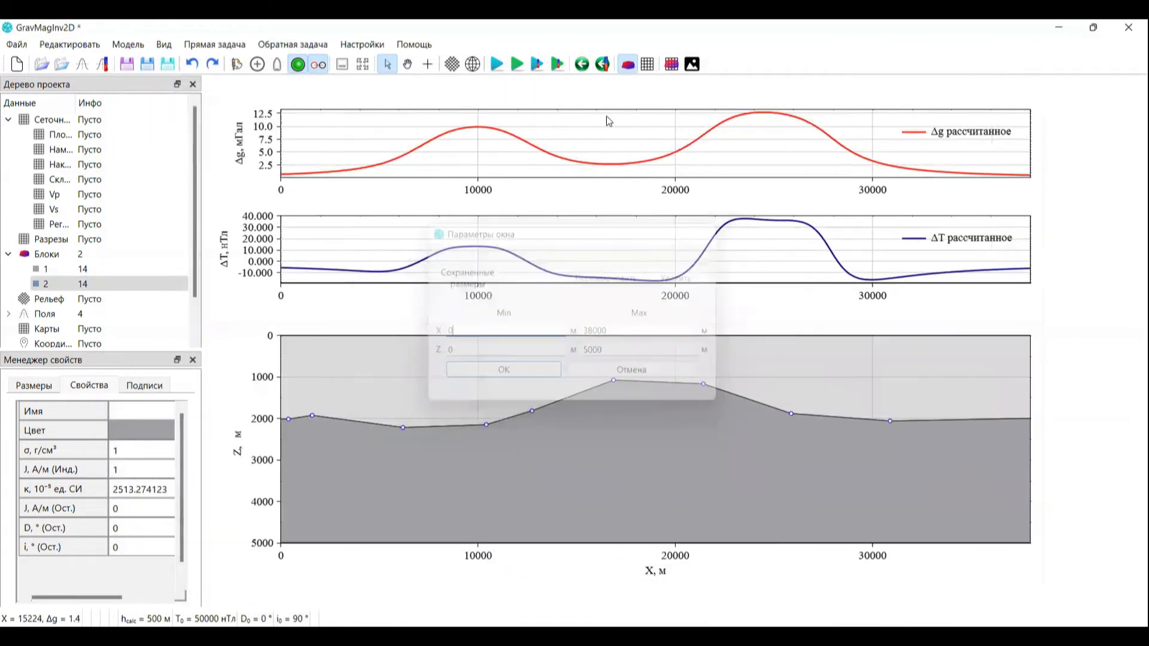
{"action": "left_click", "coordinate": [497, 64]}
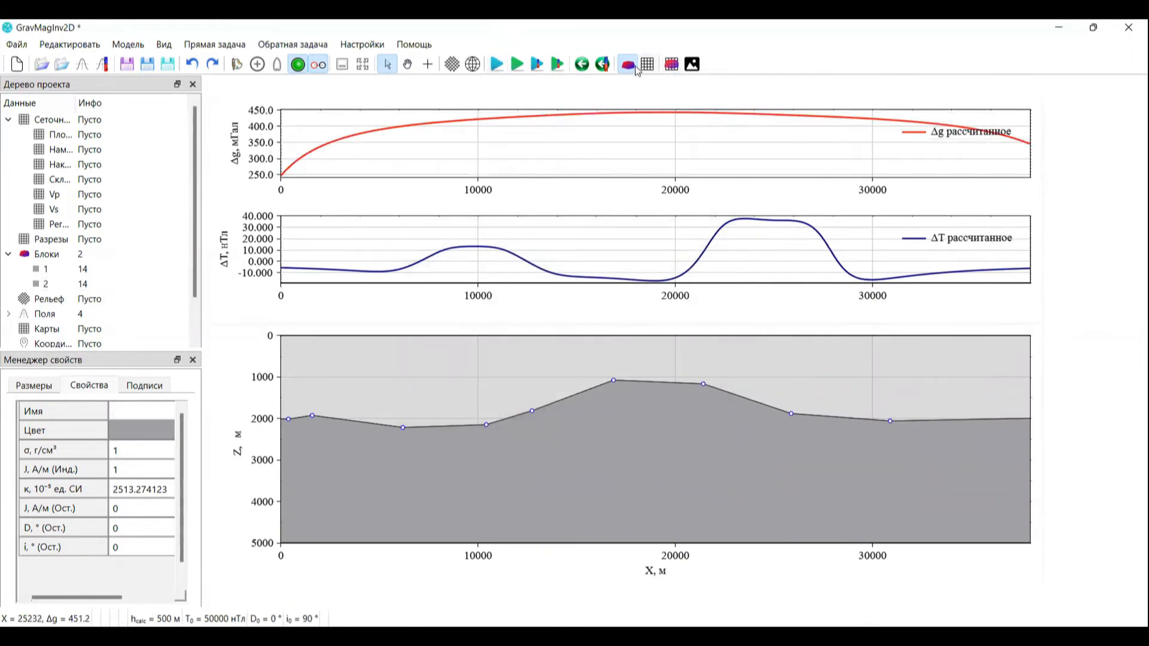
{"action": "left_click", "coordinate": [537, 64]}
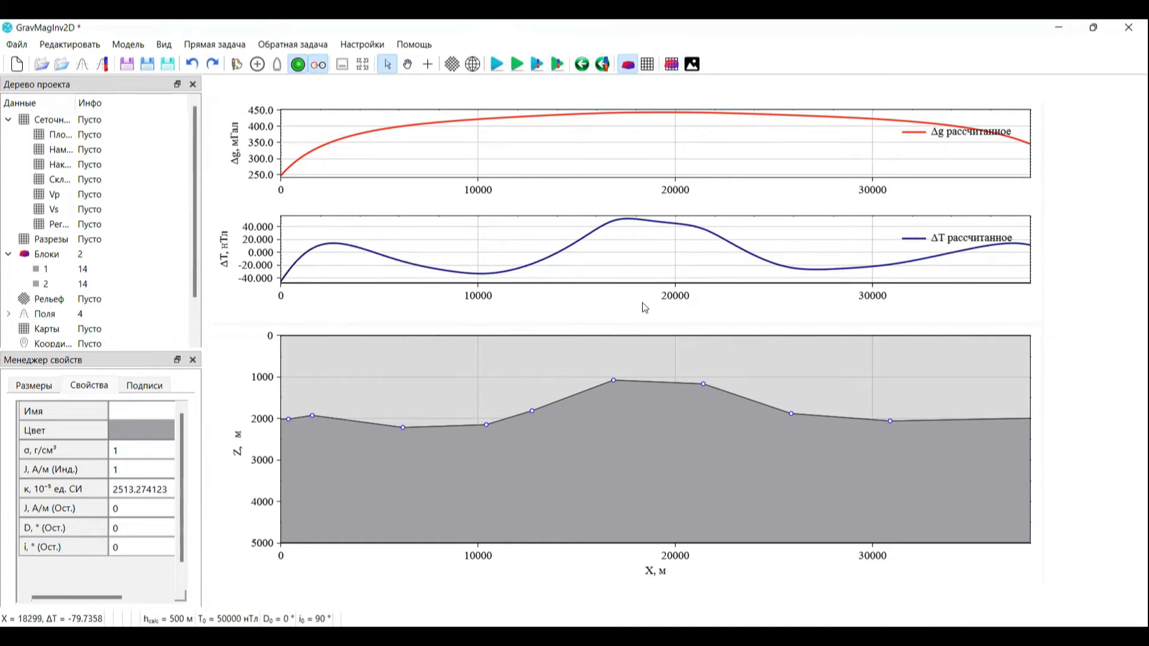
- Extend the upper block to the left and to the right beyond the profile ends
{"action": "left_click", "coordinate": [598, 387]}
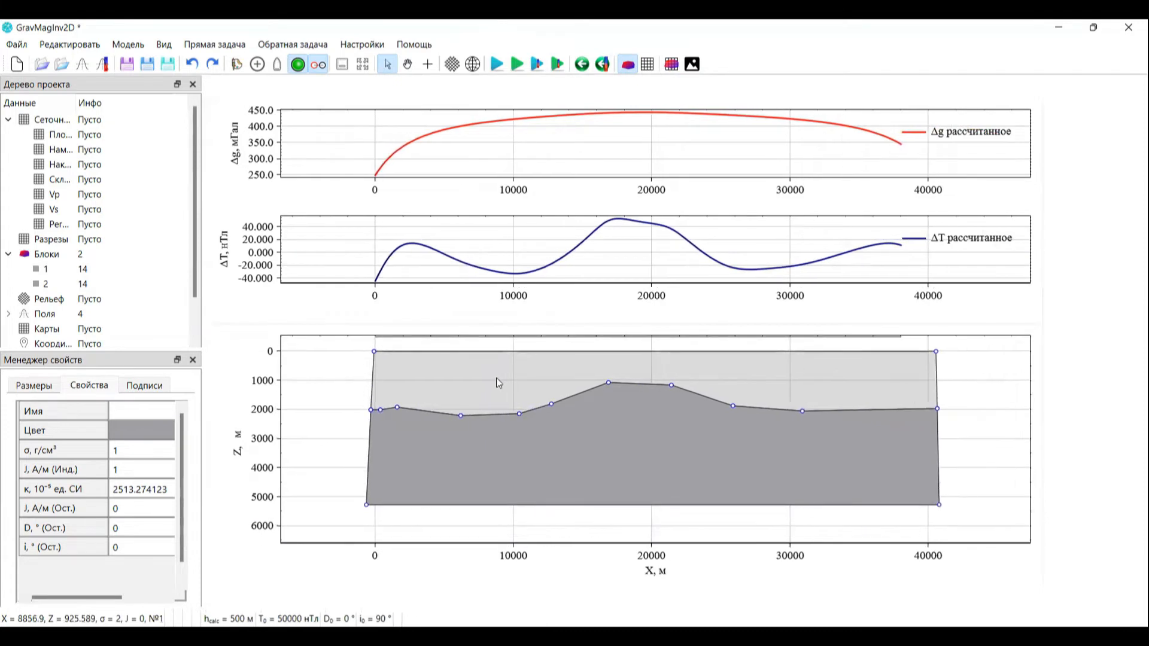
{"action": "left_click", "coordinate": [494, 380]}
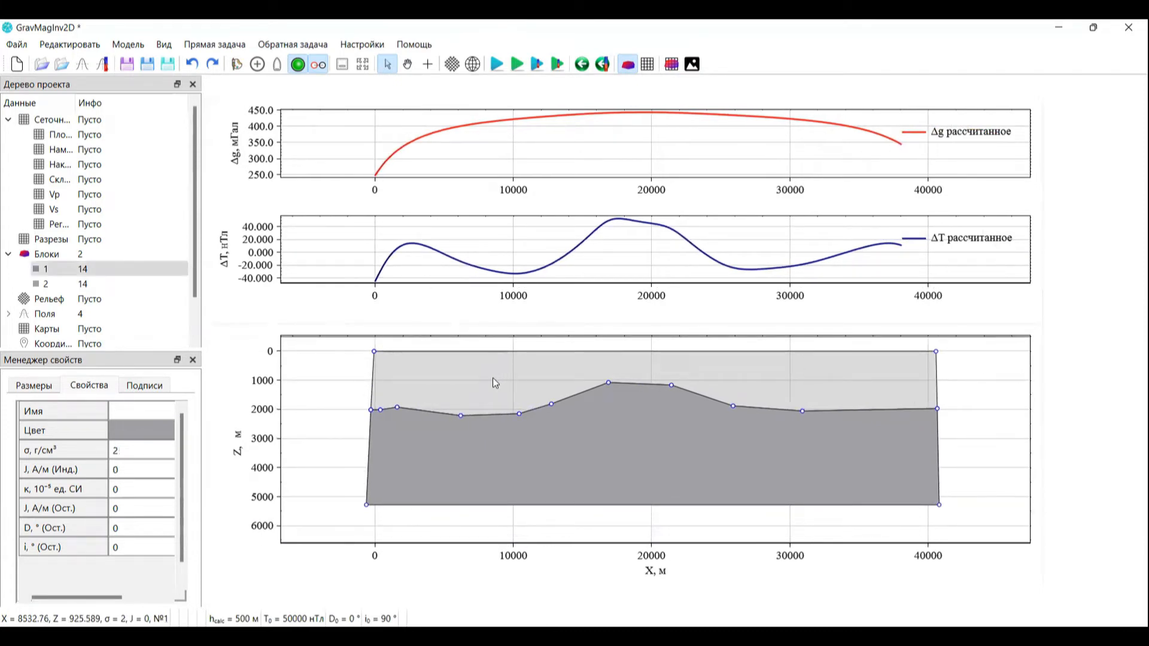
{"action": "right_click", "coordinate": [494, 382]}
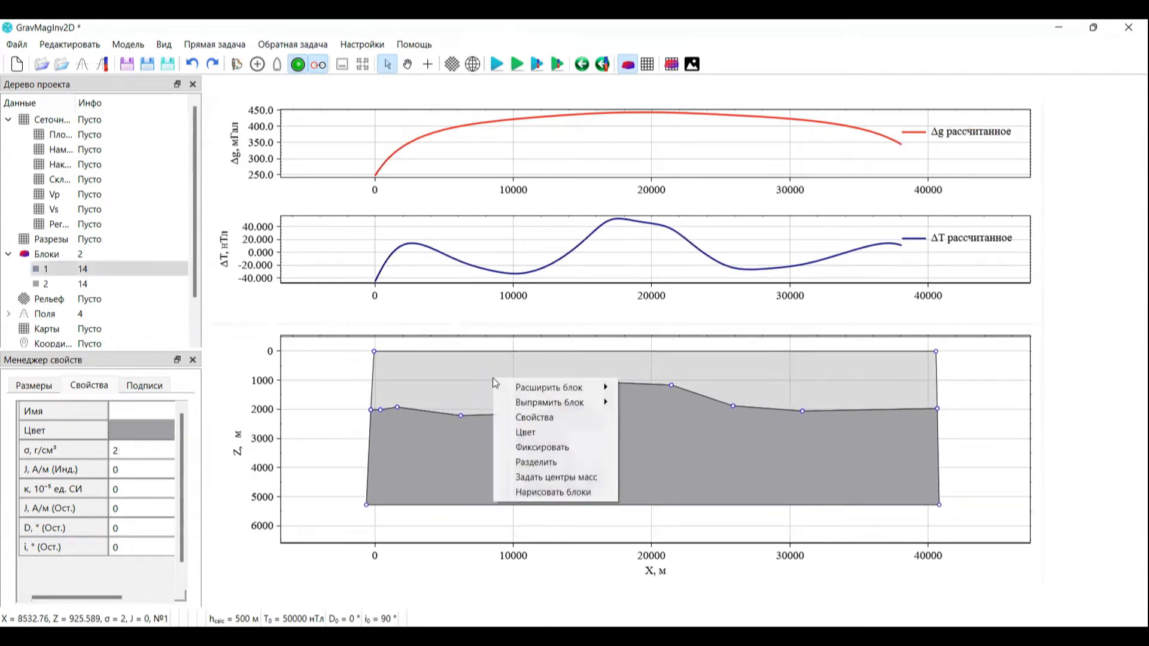
{"action": "mouse_move", "coordinate": [530, 386]}
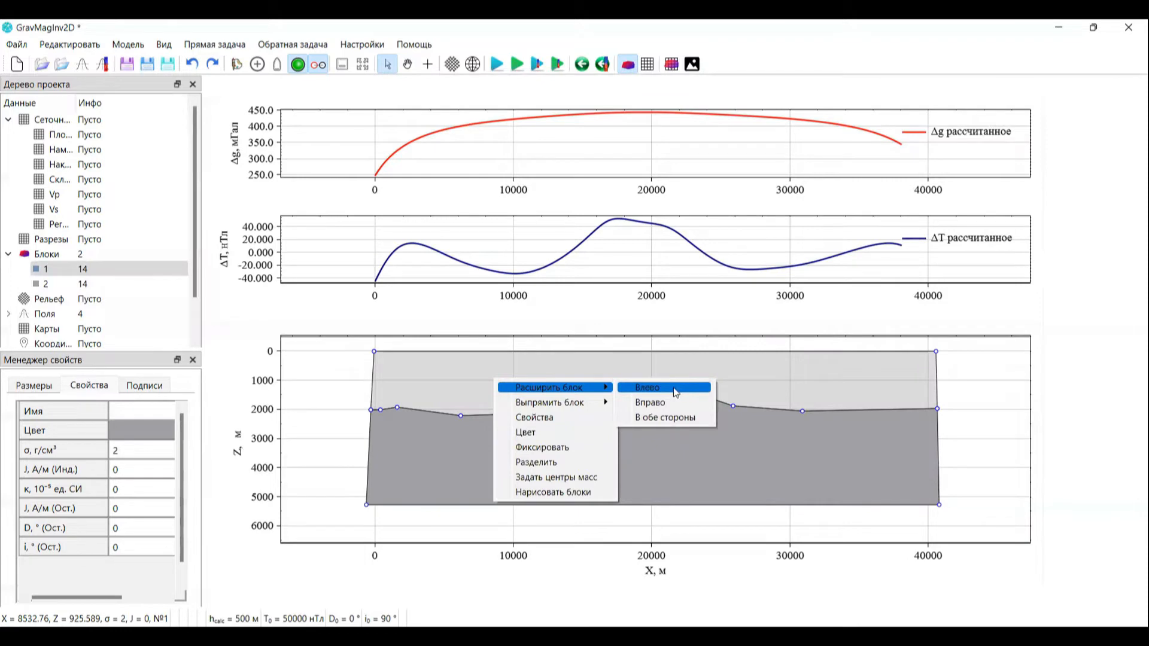
{"action": "right_click", "coordinate": [591, 366]}
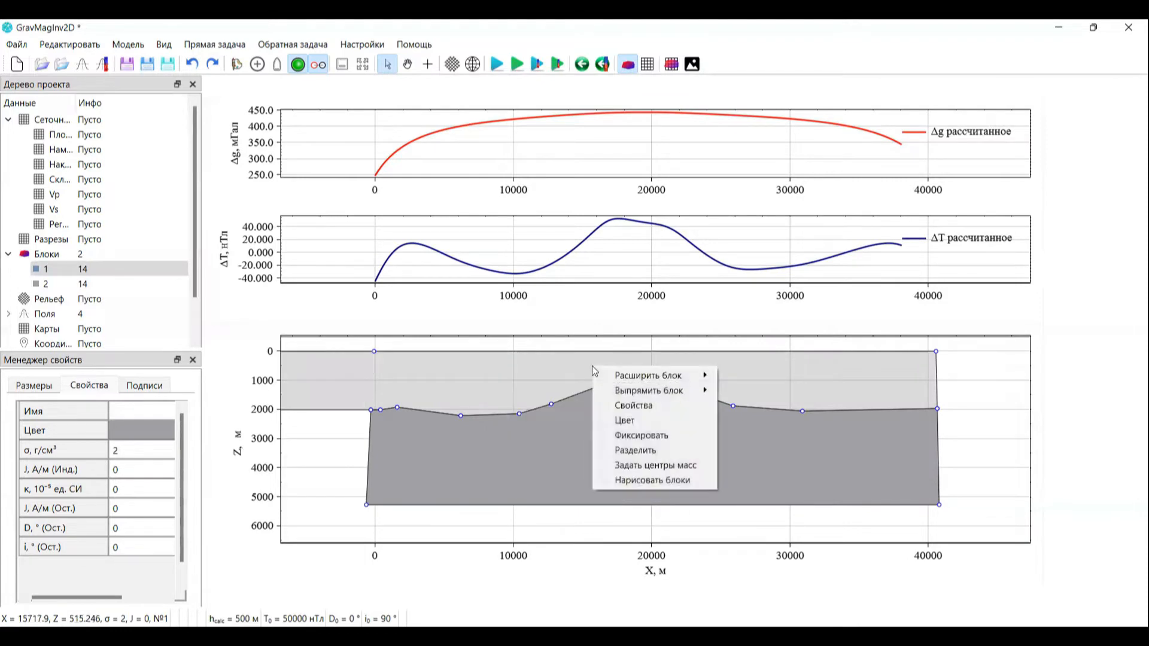
{"action": "mouse_move", "coordinate": [654, 376]}
{"action": "left_click", "coordinate": [737, 396]}
- Extend the lower block to the left and right beyond the profile ends and recalculate the model's gravity and magnetic fields
{"action": "left_click", "coordinate": [641, 451]}
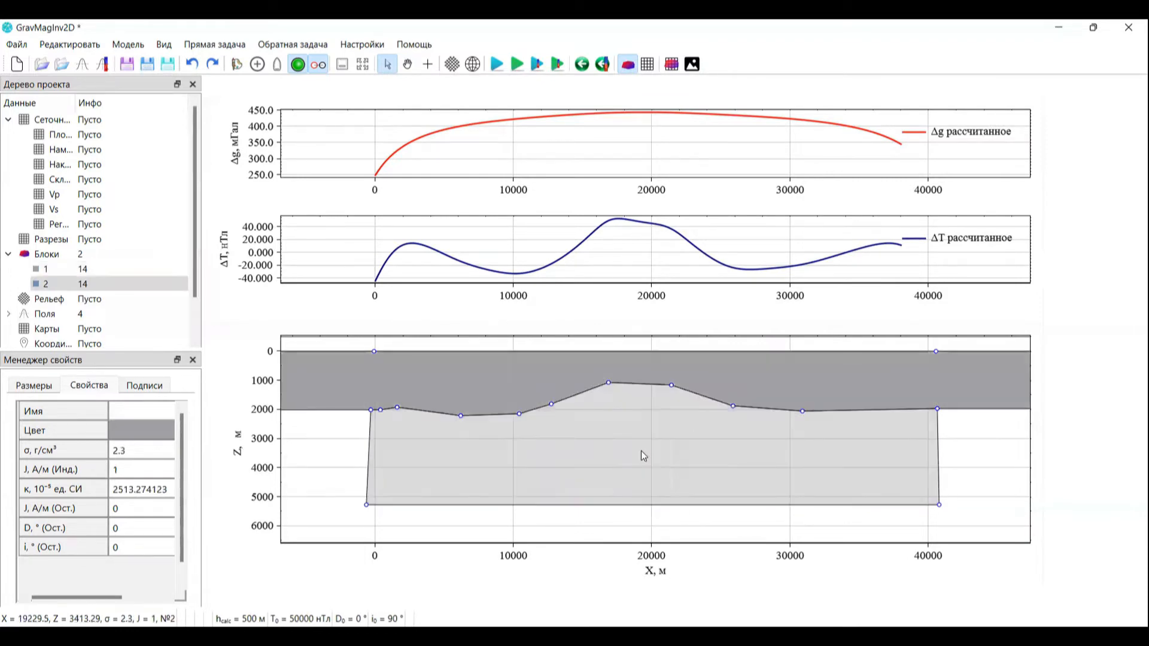
{"action": "right_click", "coordinate": [641, 451]}
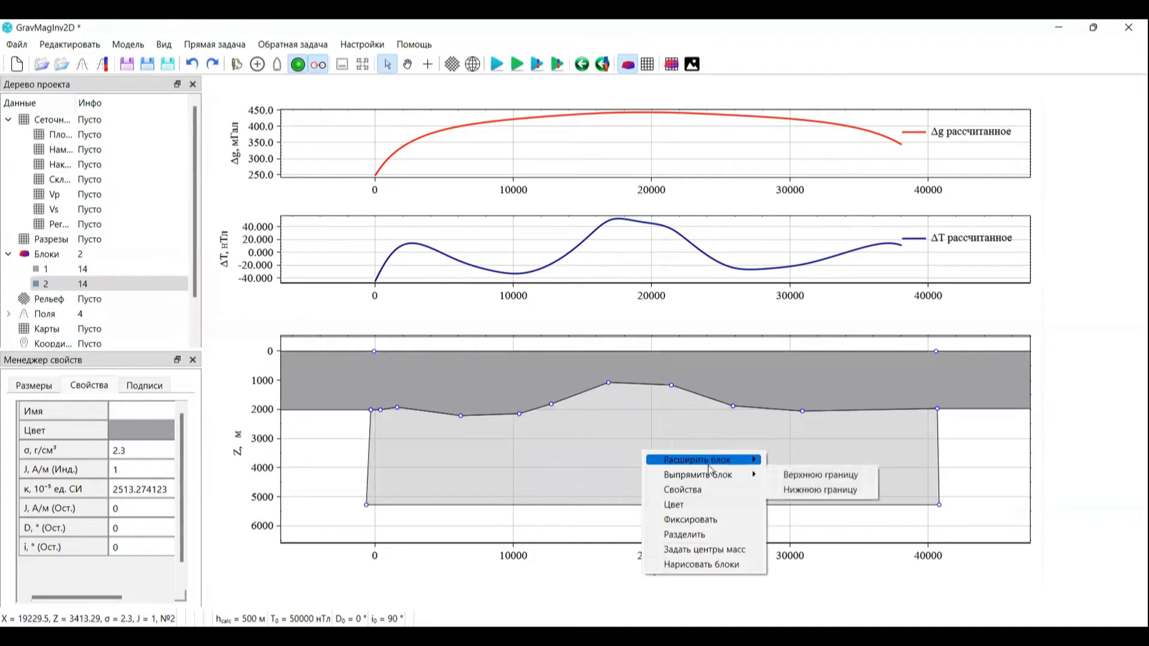
{"action": "mouse_move", "coordinate": [706, 460]}
{"action": "left_click", "coordinate": [793, 490]}
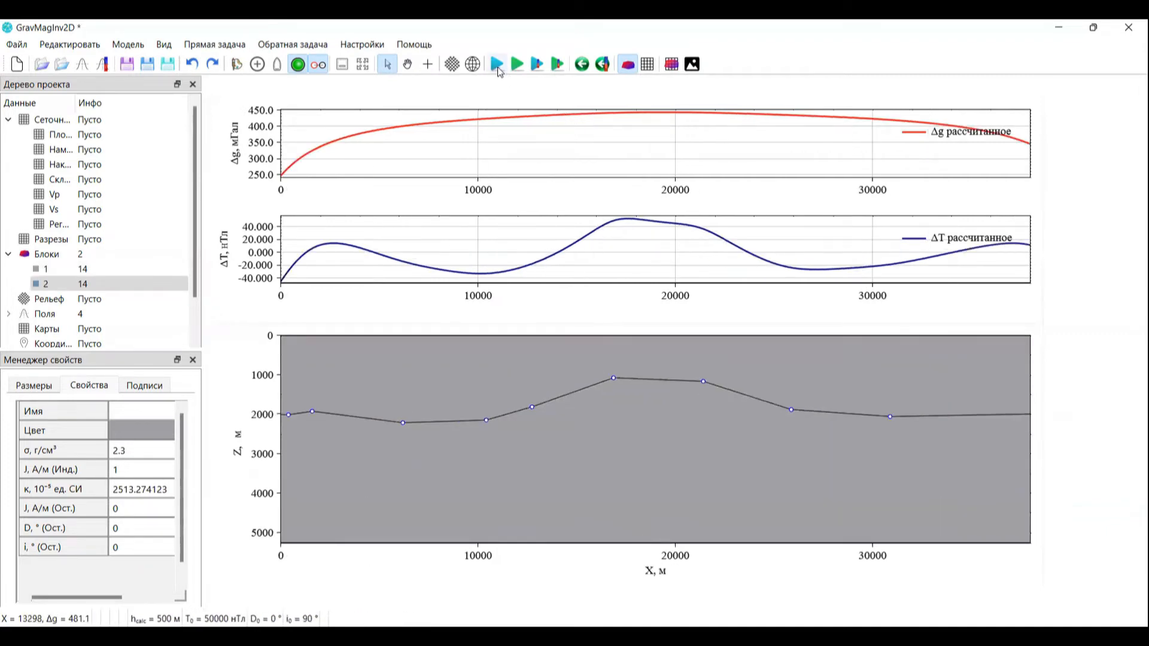
{"action": "left_click", "coordinate": [497, 66]}
{"action": "left_click", "coordinate": [536, 65]}
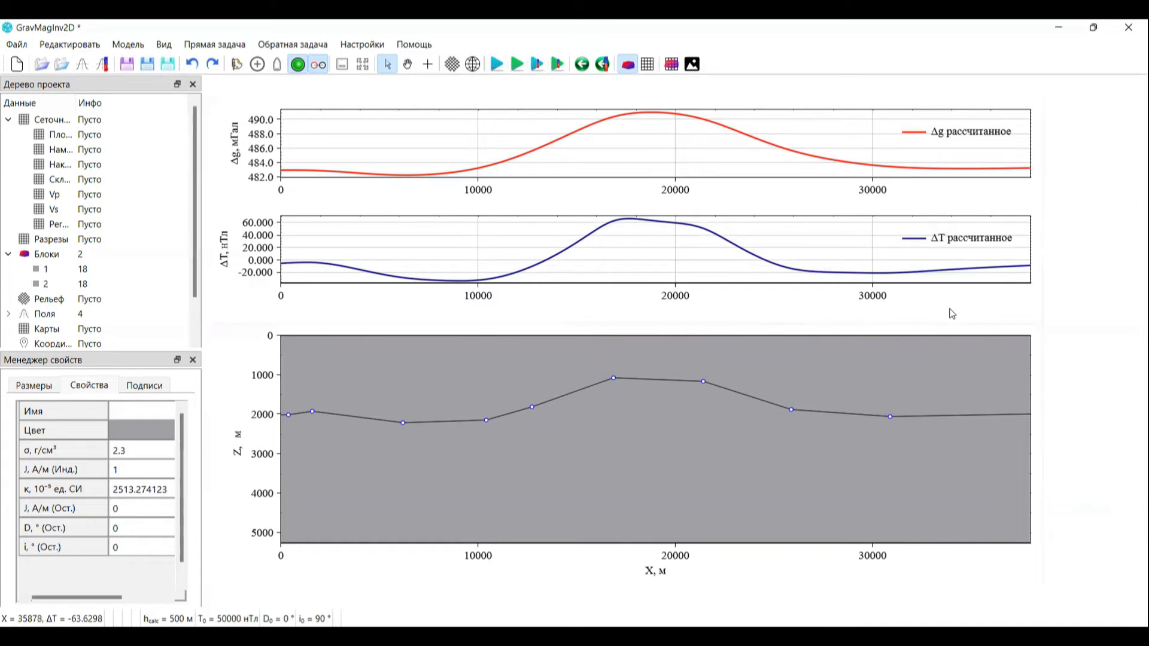
- Delete both blocks of the two-layer model
{"action": "left_click", "coordinate": [820, 361]}
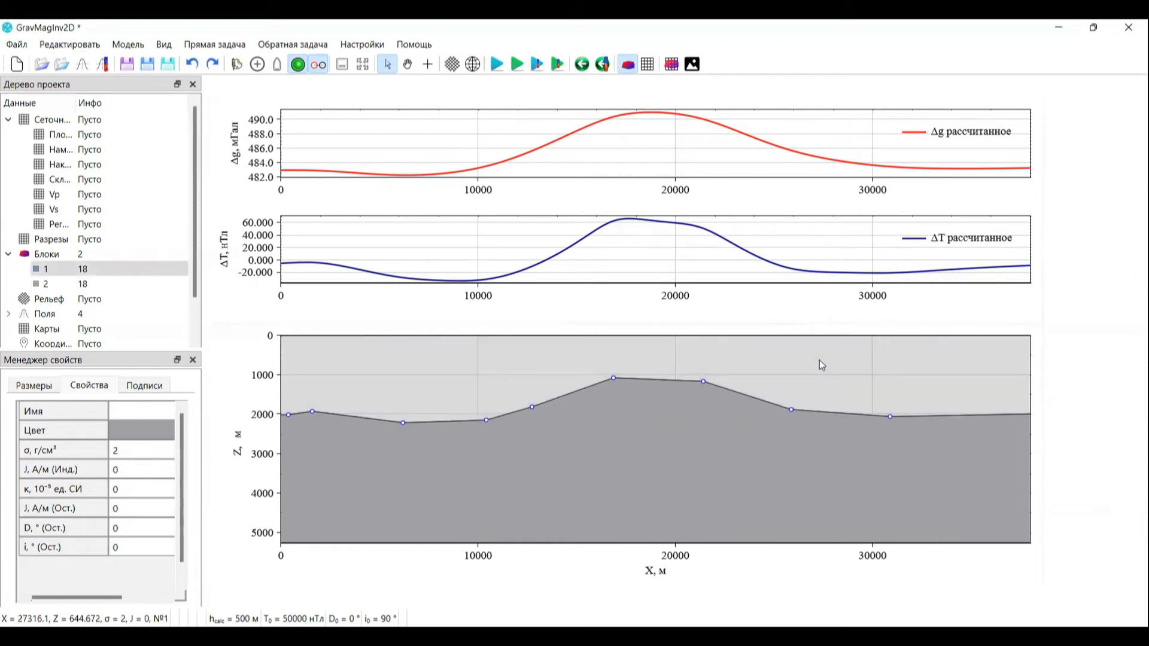
{"action": "key", "text": "Delete"}
{"action": "key", "text": "Delete"}
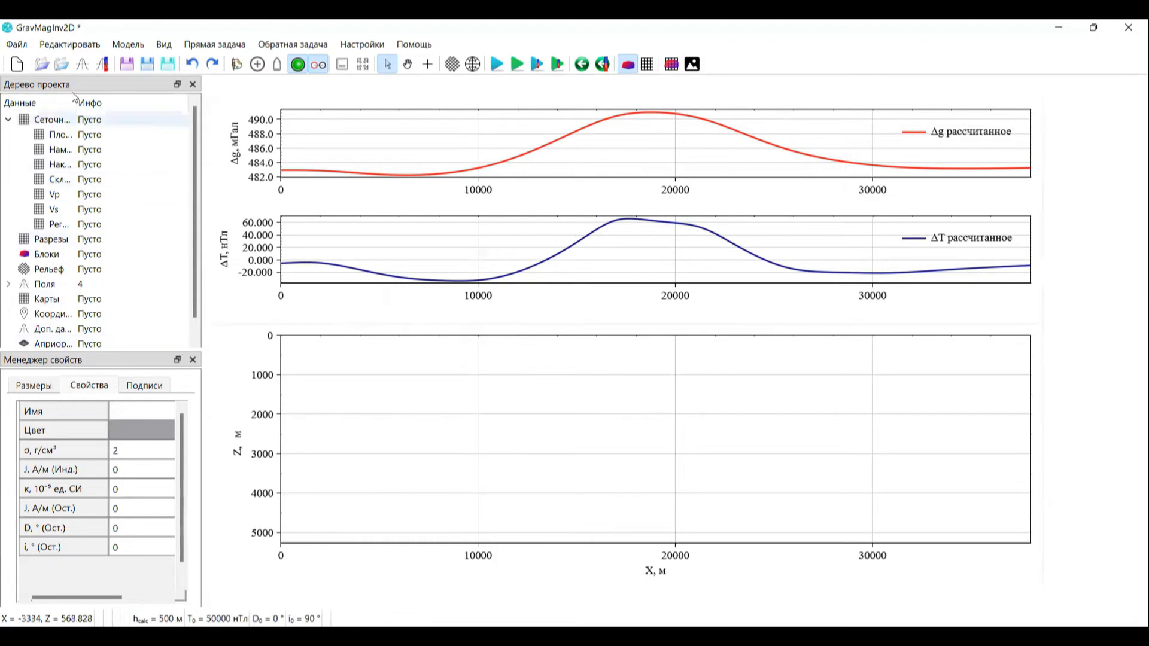
- Load the observed gravity (Δg) and magnetic (ΔT) field files, dismissing the normal magnetic field parameters
{"action": "left_click", "coordinate": [84, 70]}
{"action": "double_click", "coordinate": [264, 255]}
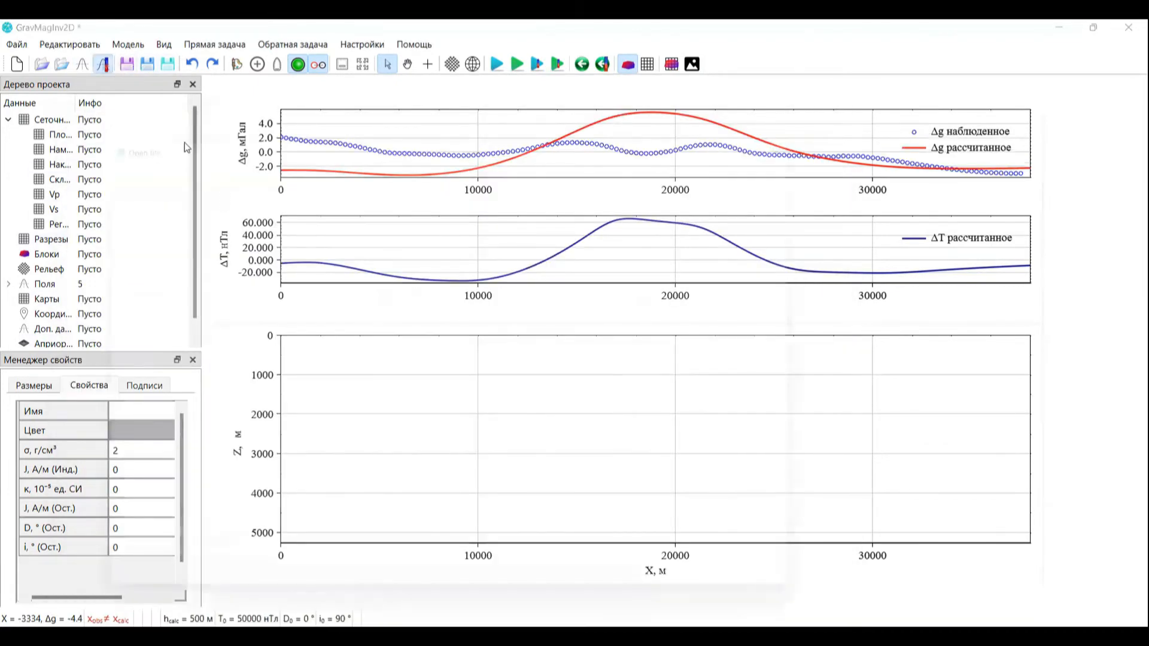
{"action": "left_click", "coordinate": [105, 65]}
{"action": "left_click", "coordinate": [413, 269]}
{"action": "double_click", "coordinate": [416, 269]}
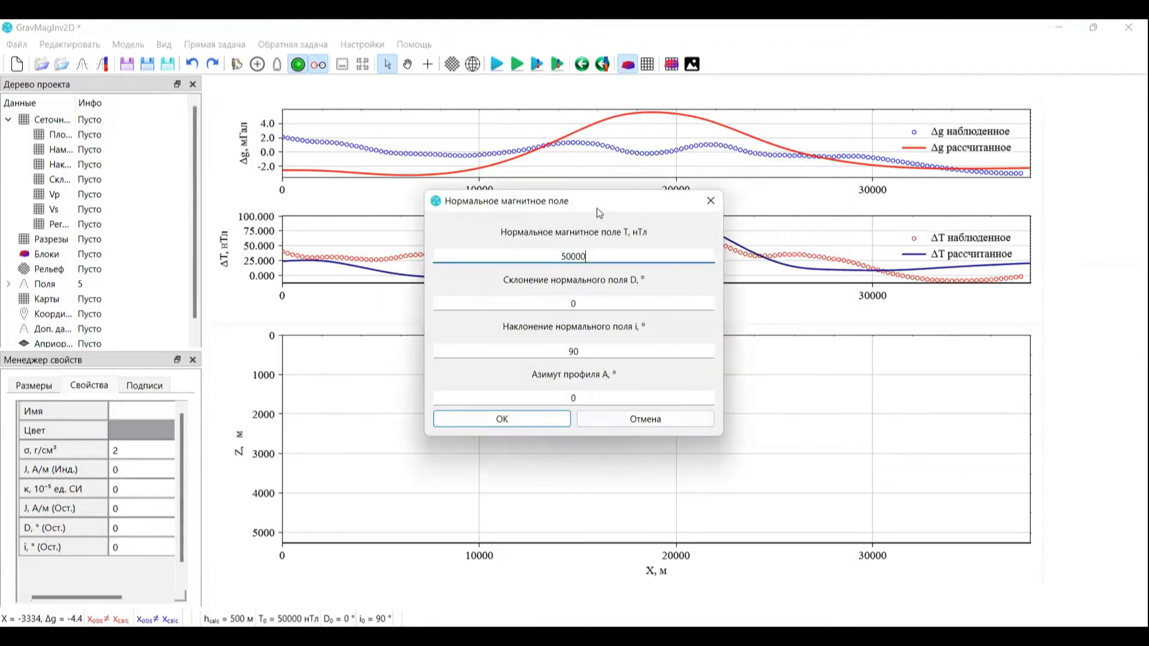
{"action": "left_click_drag", "start_coordinate": [692, 210], "coordinate": [609, 269]}
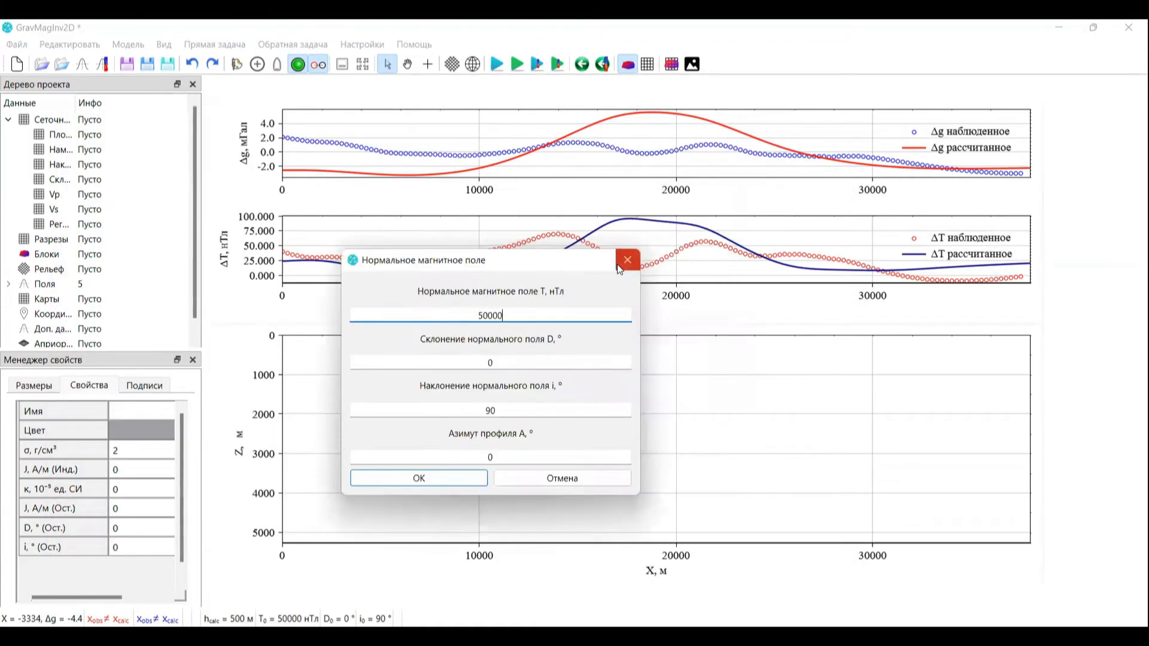
{"action": "left_click", "coordinate": [619, 266]}
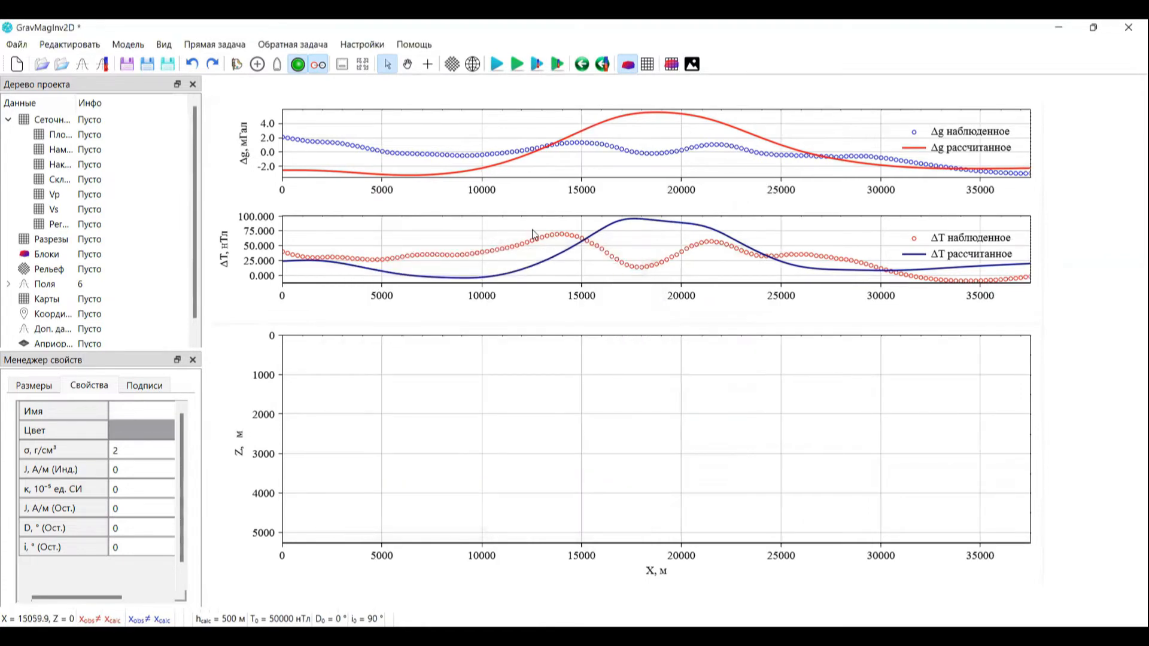
- Draw a four-sided block at about X 13500–15500 m and Z 650–1700 m, under the first observed anomaly peak
{"action": "right_click", "coordinate": [563, 388]}
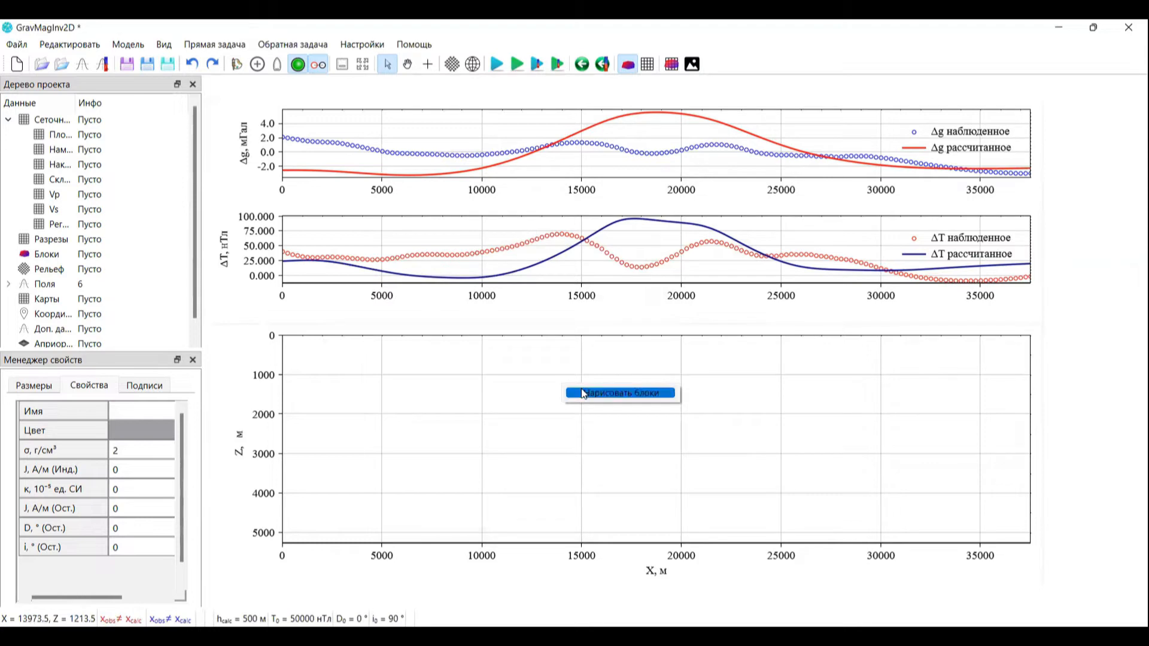
{"action": "left_click", "coordinate": [625, 394]}
{"action": "left_click", "coordinate": [551, 362]}
{"action": "left_click", "coordinate": [591, 365]}
{"action": "left_click", "coordinate": [588, 400]}
{"action": "double_click", "coordinate": [554, 402]}
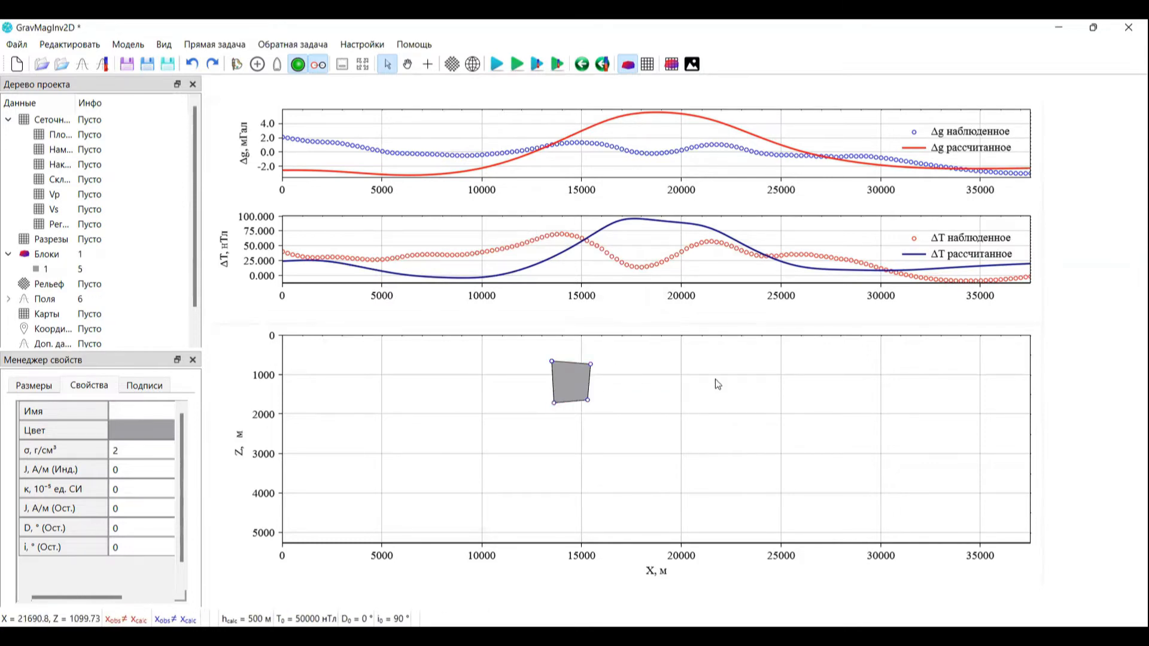
- Draw a second four-sided block at about X 21000–23000 m and Z 700–1850 m, and calculate the gravity and magnetic fields
{"action": "left_click", "coordinate": [701, 364]}
{"action": "left_click", "coordinate": [737, 364]}
{"action": "left_click", "coordinate": [740, 401]}
{"action": "double_click", "coordinate": [707, 409]}
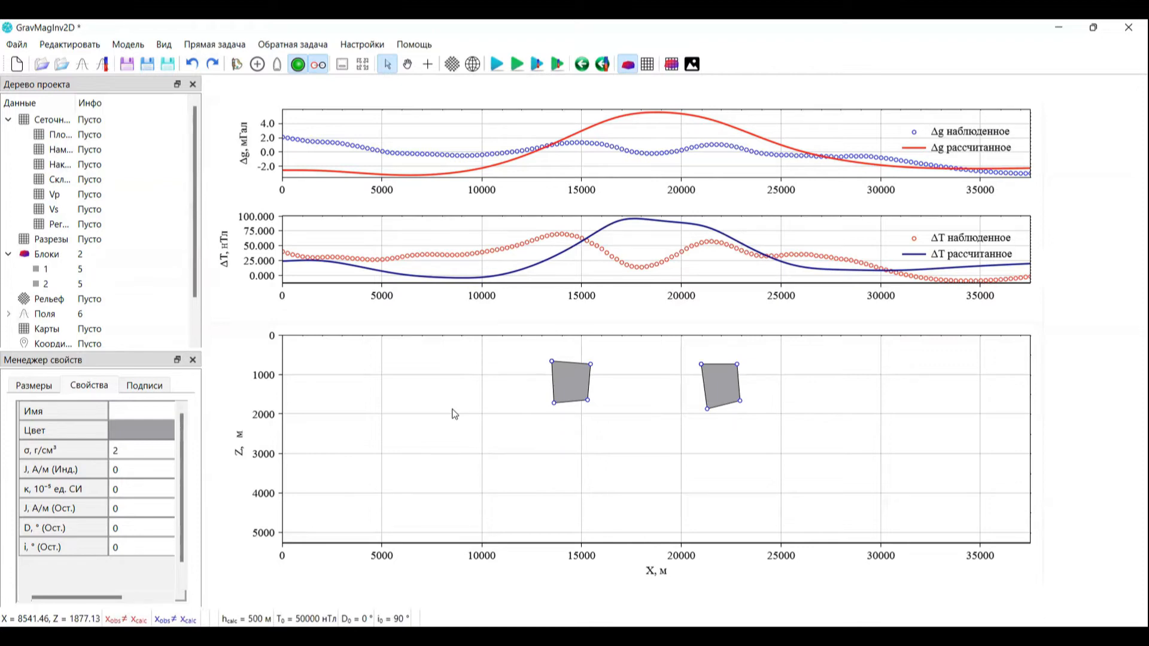
{"action": "left_click", "coordinate": [497, 64]}
{"action": "left_click", "coordinate": [537, 64]}
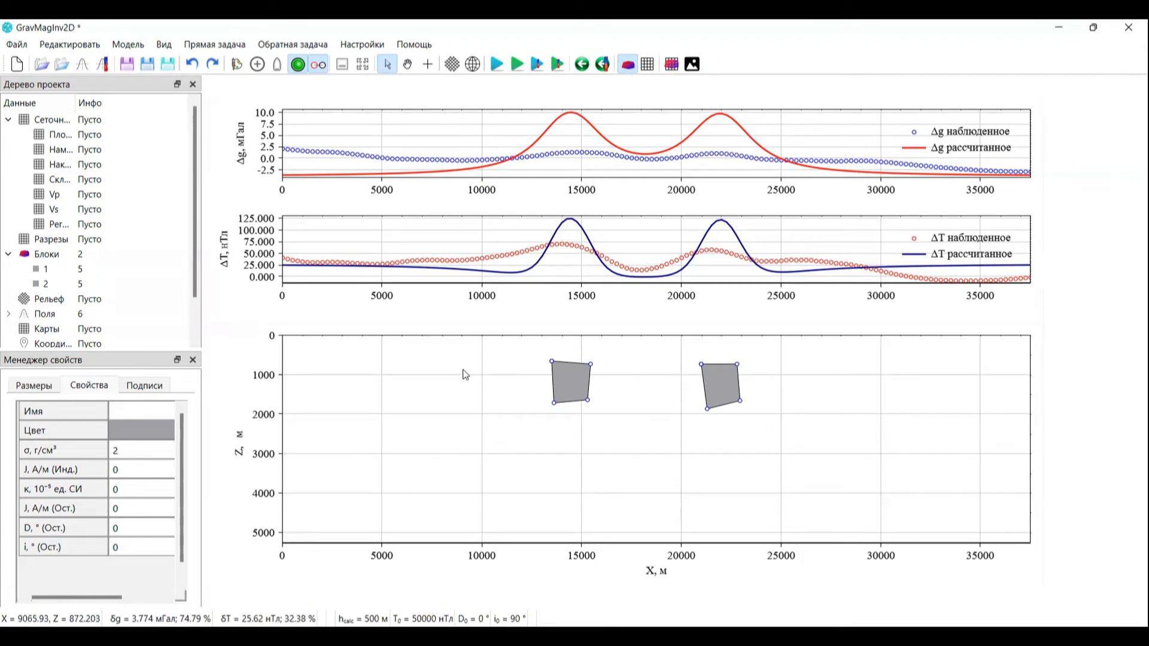
- Run the gravity inversion with the density distribution set to constant per block (Константа (блоки))
{"action": "left_click", "coordinate": [289, 47]}
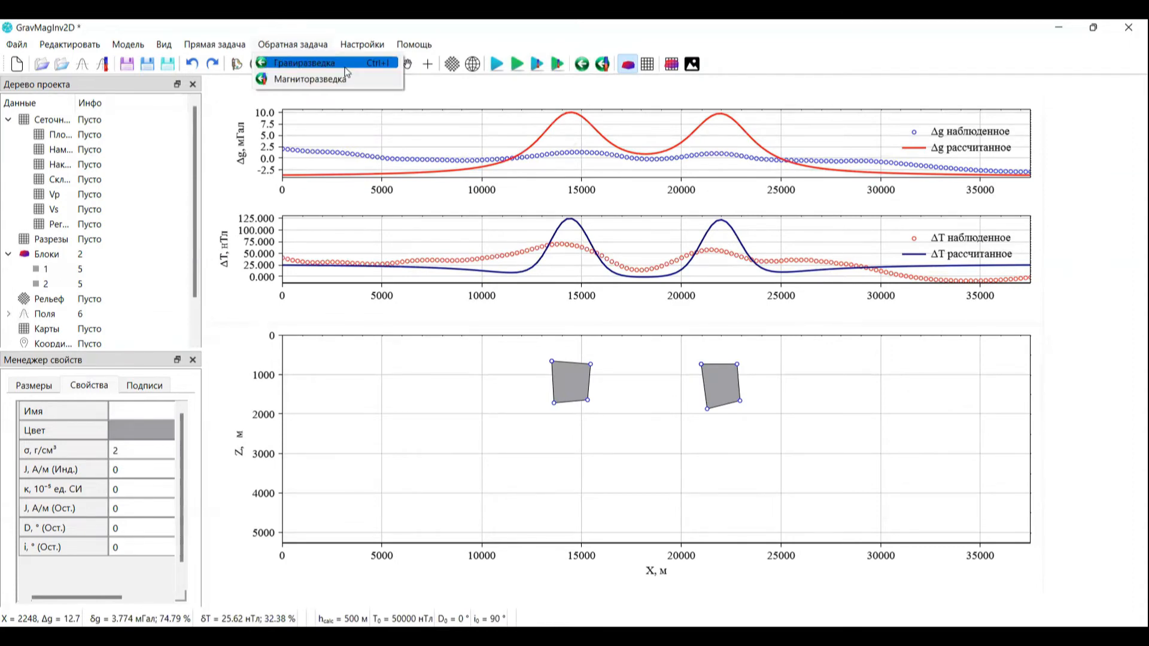
{"action": "left_click", "coordinate": [346, 68]}
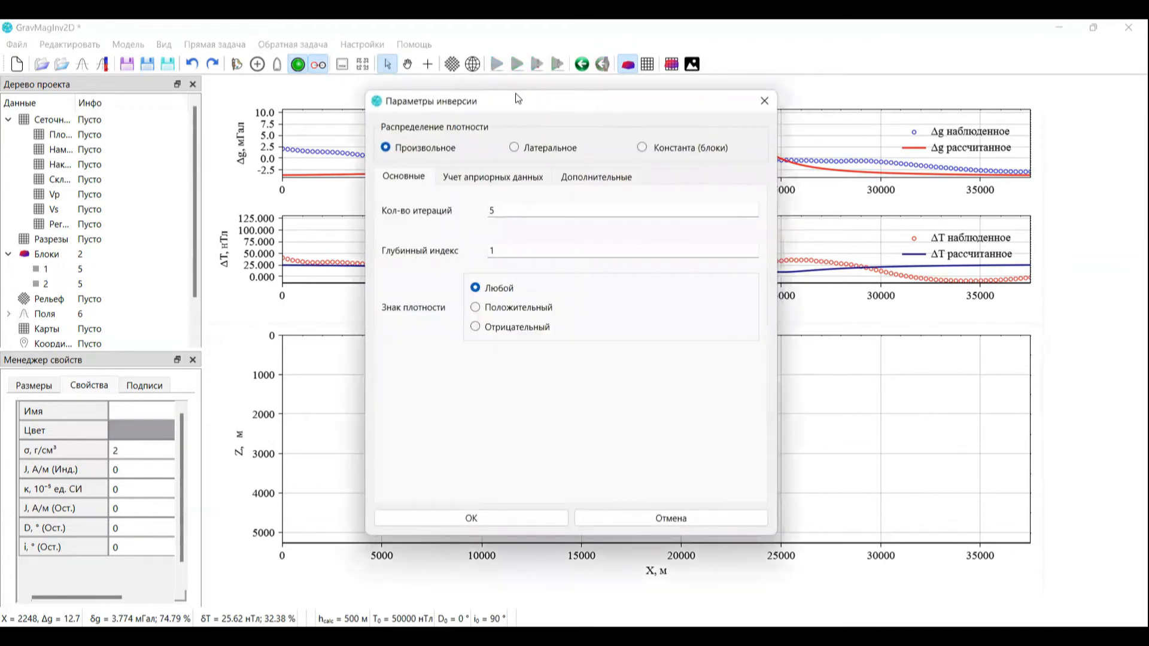
{"action": "left_click_drag", "start_coordinate": [519, 99], "coordinate": [284, 62]}
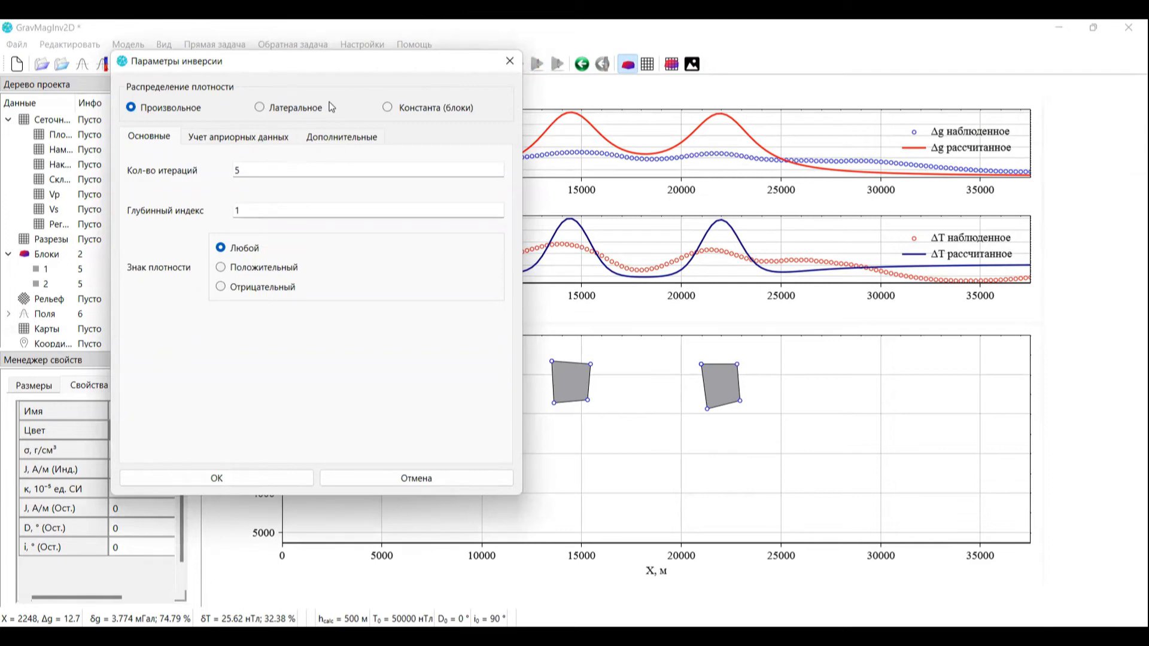
{"action": "left_click", "coordinate": [433, 112]}
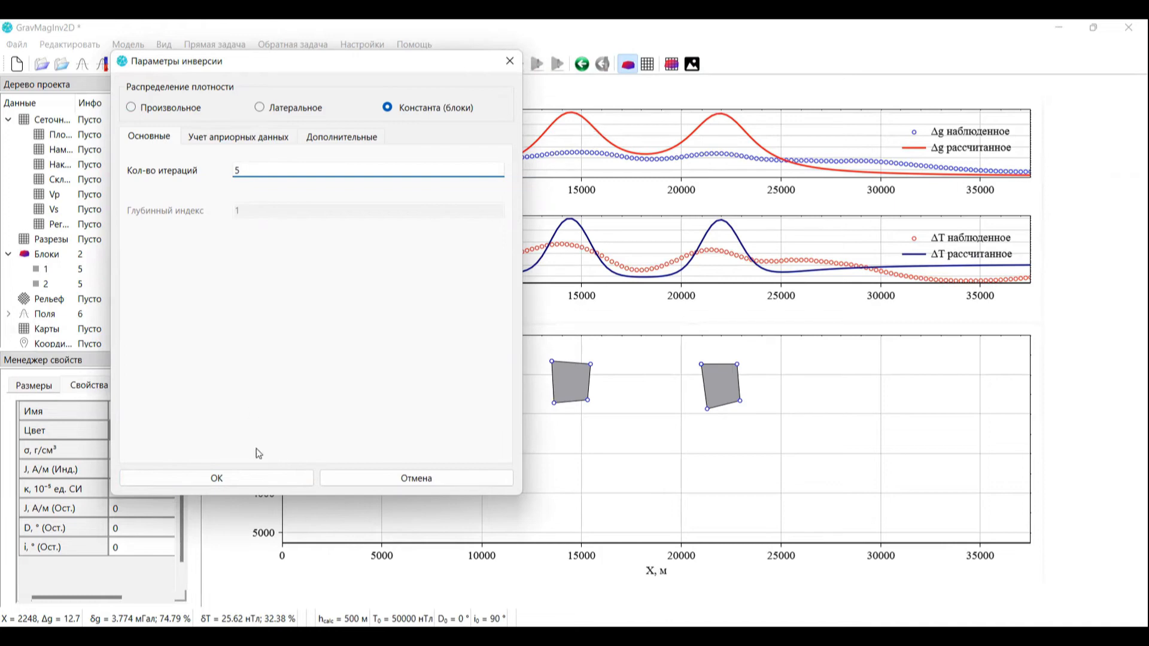
{"action": "left_click", "coordinate": [265, 483]}
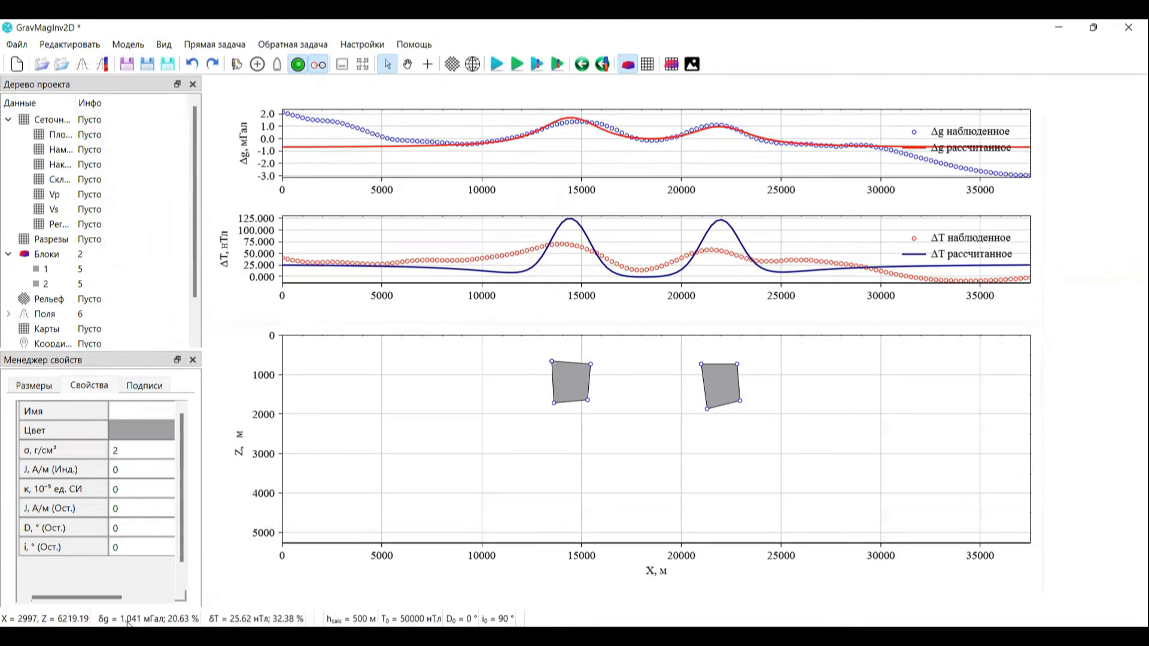
- Check the inverted density of each of the two blocks
{"action": "double_click", "coordinate": [574, 379]}
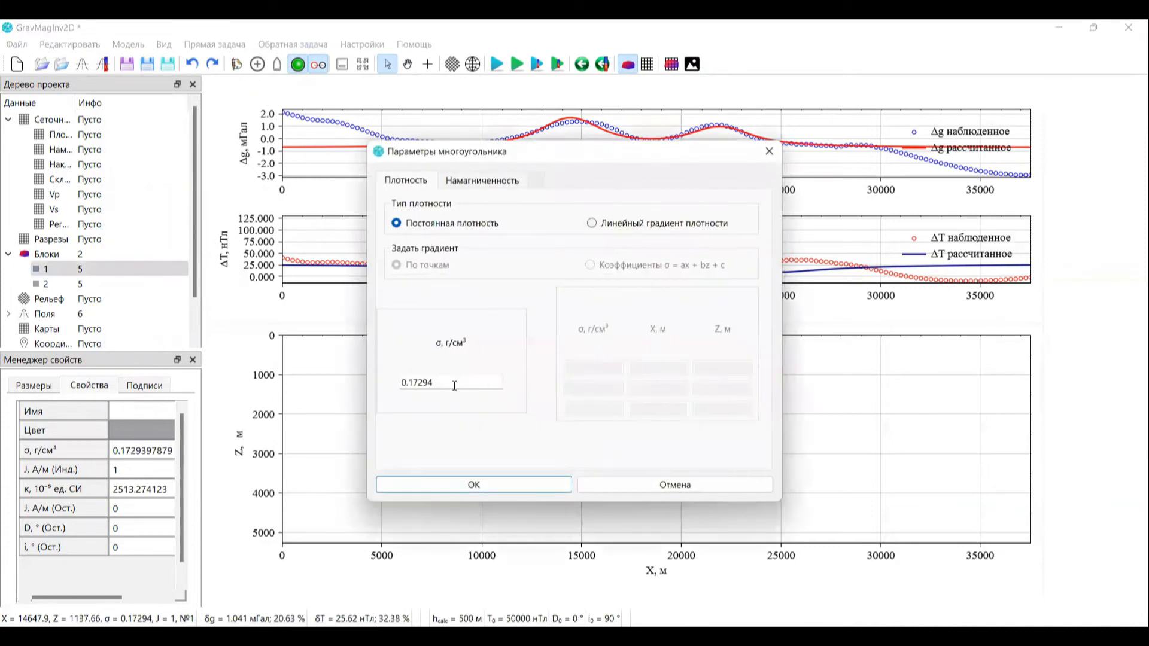
{"action": "left_click", "coordinate": [659, 487]}
{"action": "double_click", "coordinate": [706, 383]}
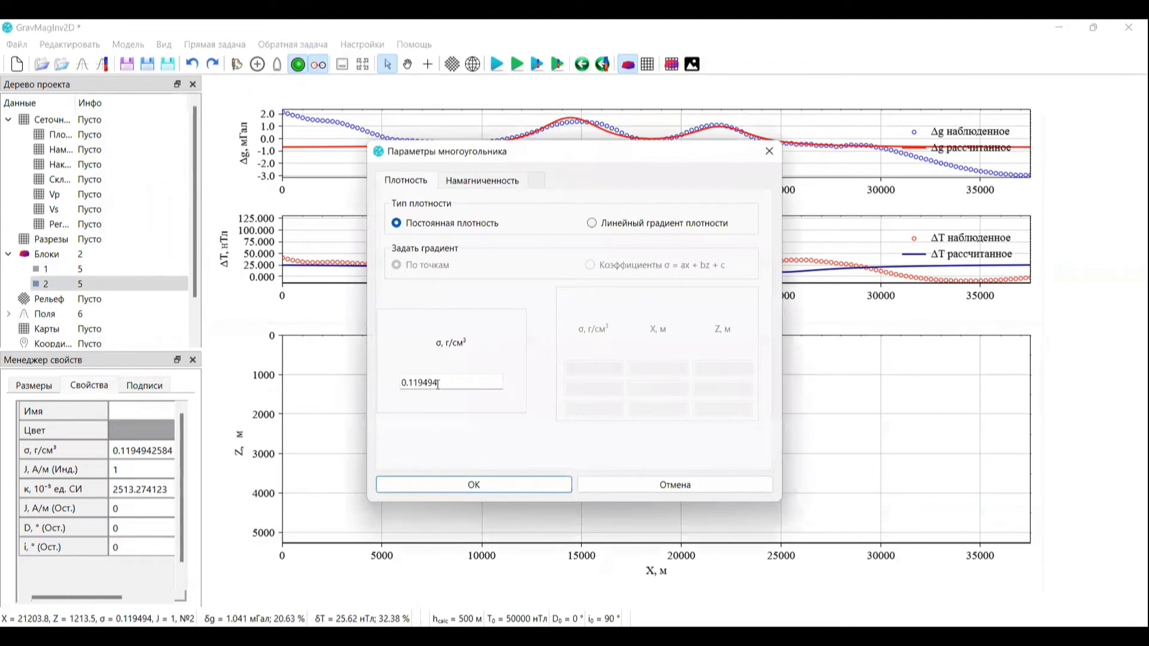
{"action": "left_click", "coordinate": [643, 481]}
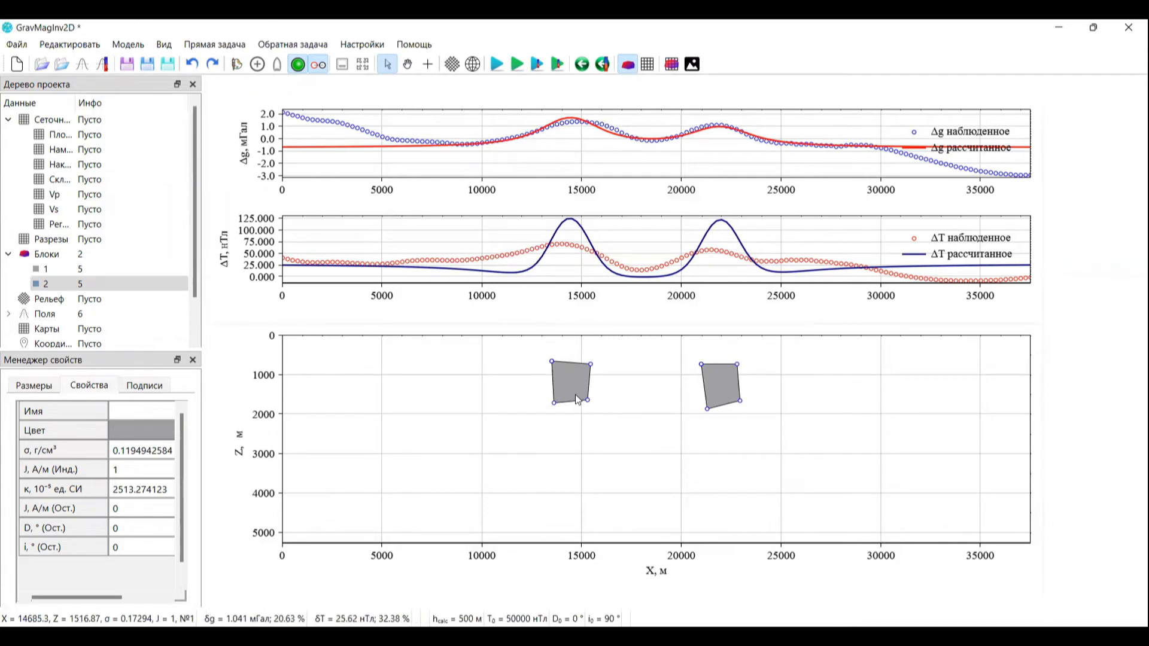
- Run the magnetic inversion with the magnetization type set to induced (Индуцированная)
{"action": "left_click", "coordinate": [306, 46]}
{"action": "left_click", "coordinate": [304, 79]}
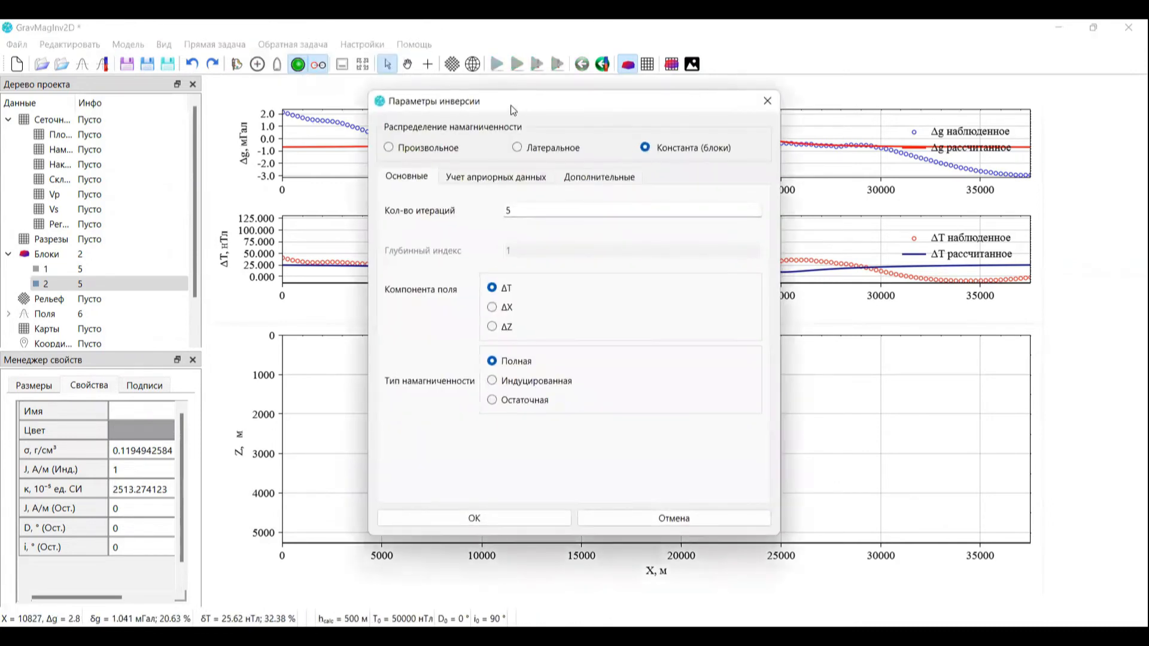
{"action": "left_click_drag", "start_coordinate": [519, 107], "coordinate": [282, 99]}
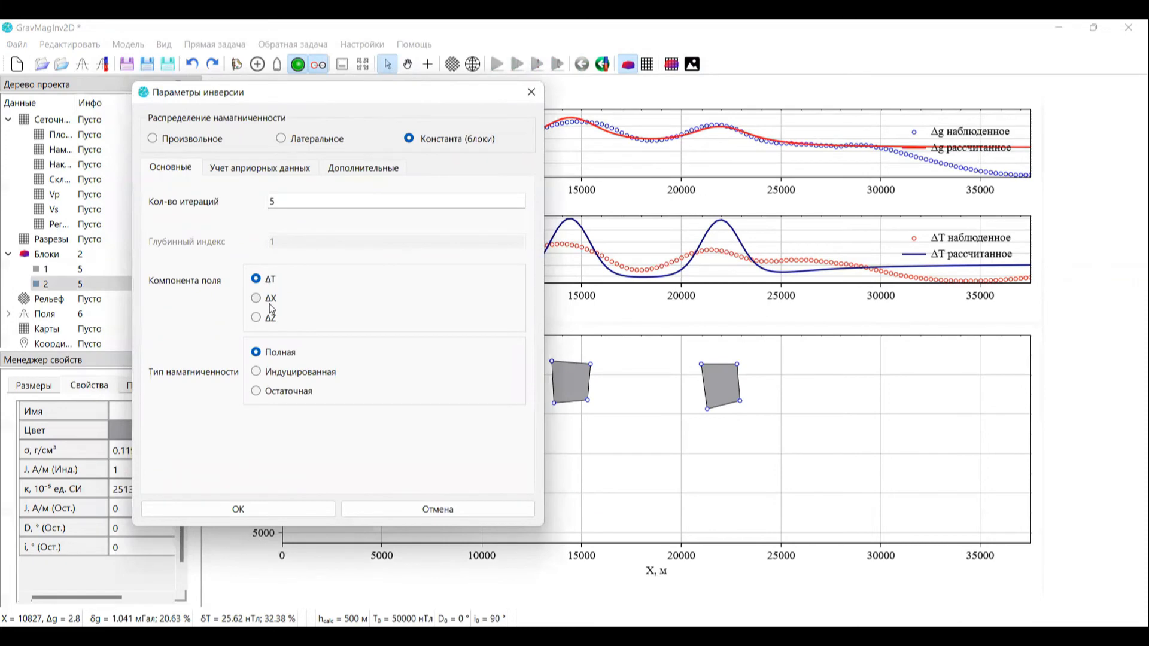
{"action": "left_click", "coordinate": [287, 376]}
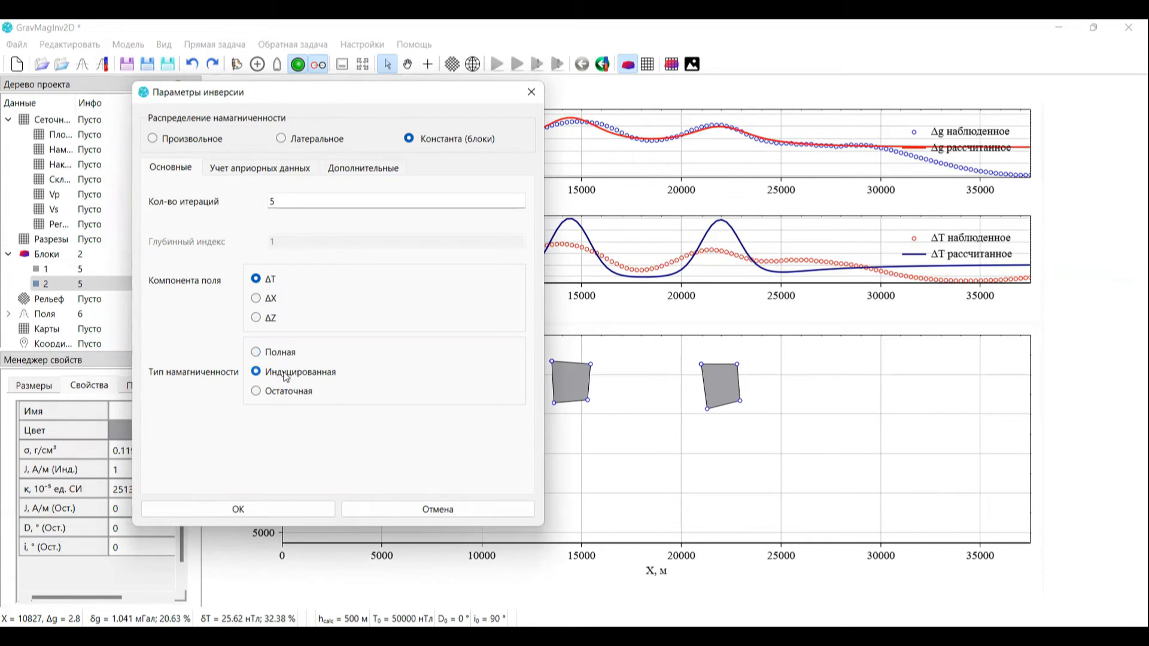
{"action": "left_click", "coordinate": [270, 511]}
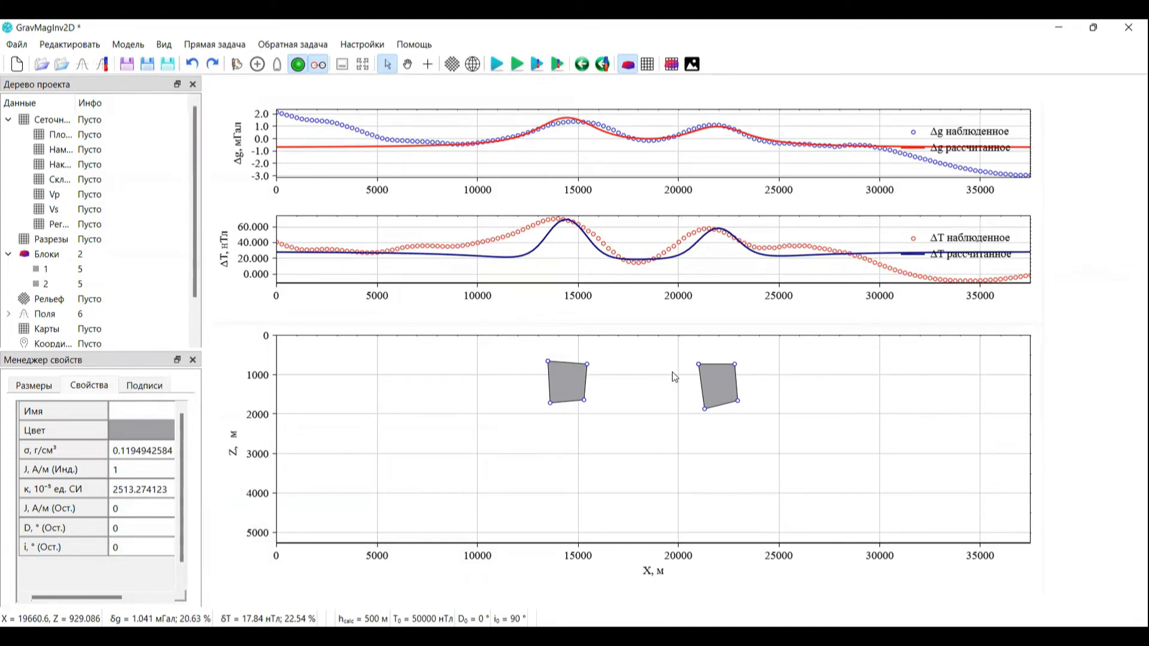
- Check the induced magnetization obtained for each of the two blocks
{"action": "double_click", "coordinate": [568, 382]}
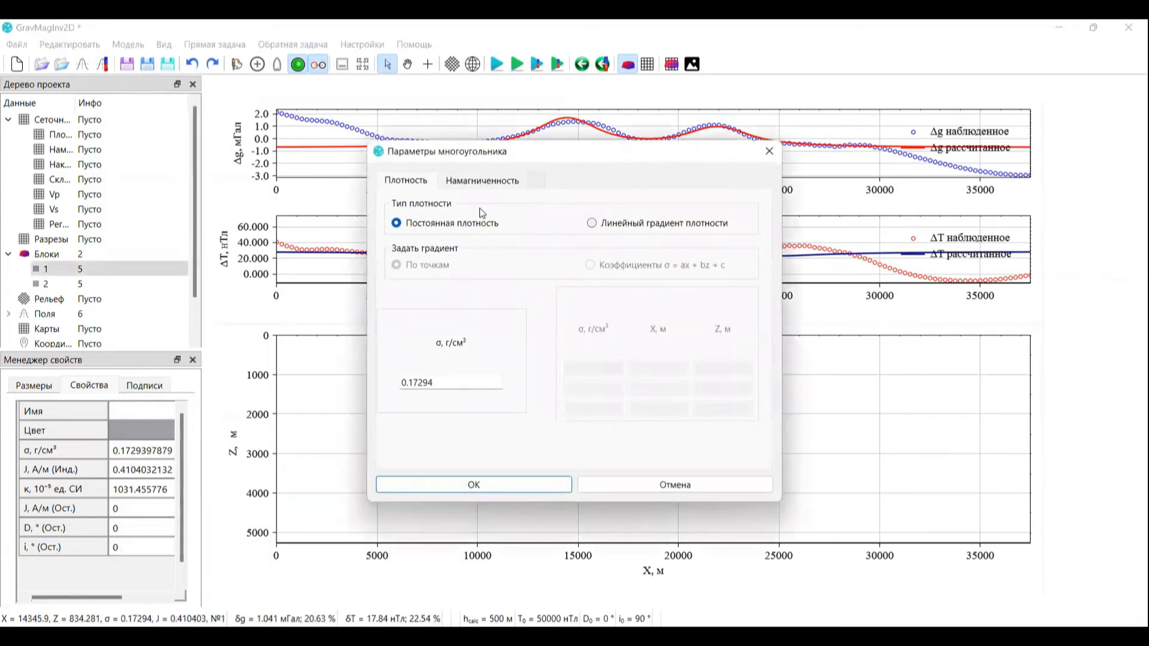
{"action": "left_click_drag", "start_coordinate": [421, 156], "coordinate": [336, 93]}
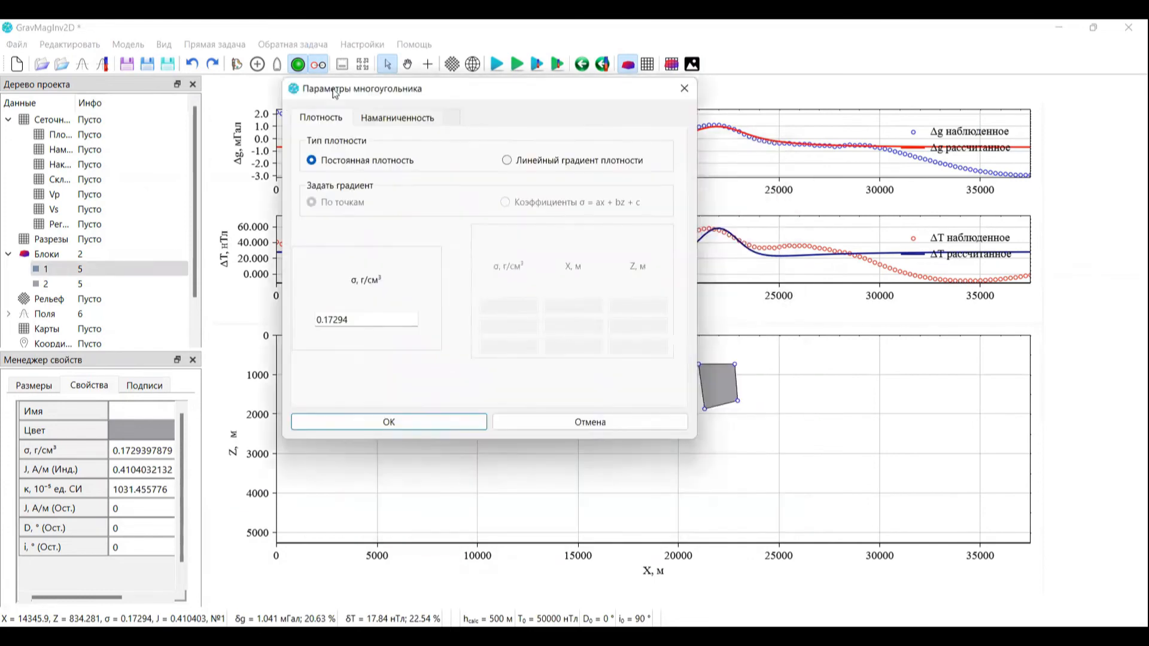
{"action": "left_click", "coordinate": [366, 117]}
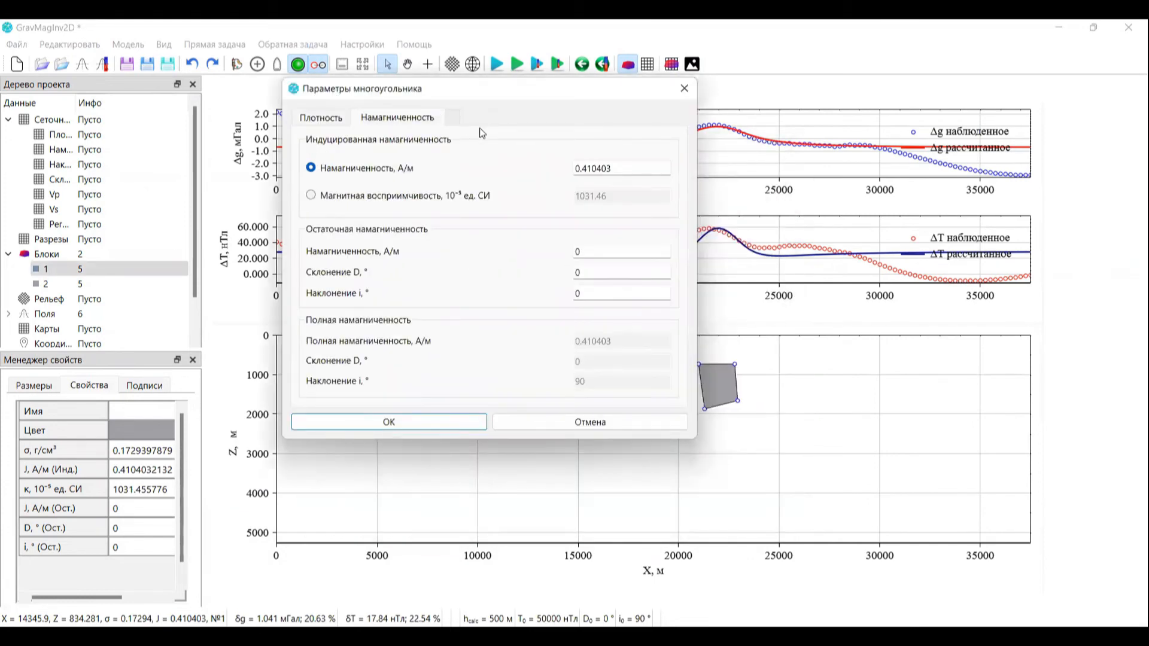
{"action": "left_click", "coordinate": [685, 88]}
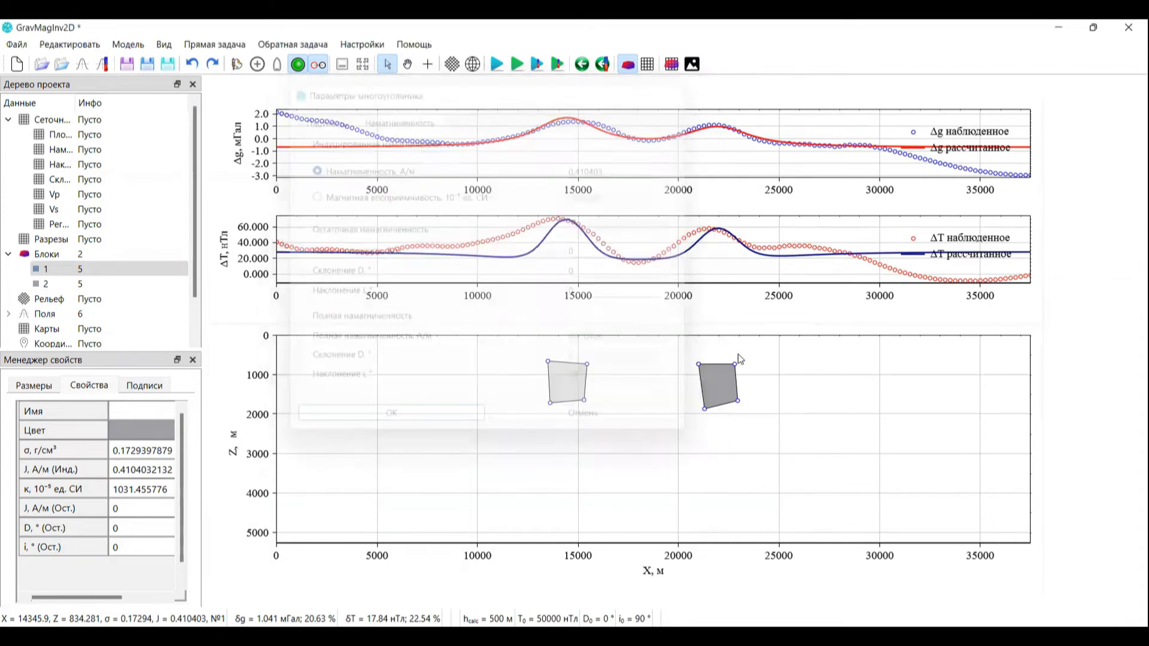
{"action": "double_click", "coordinate": [710, 387]}
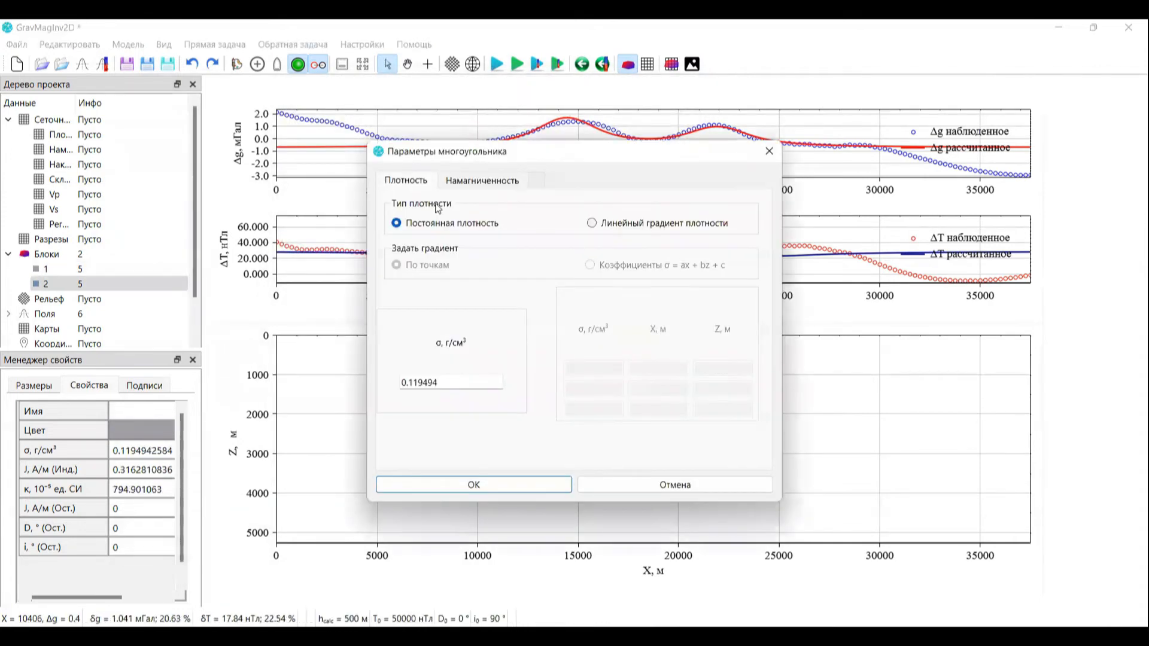
{"action": "key", "text": "ctrl+Tab"}
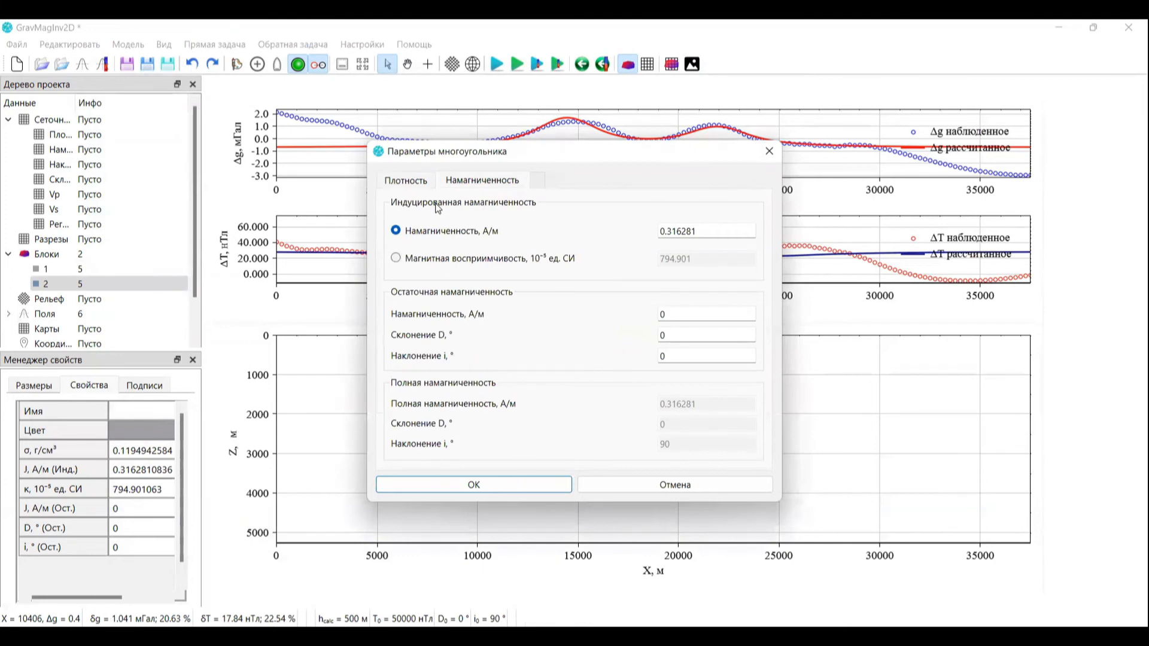
{"action": "key", "text": "Return"}
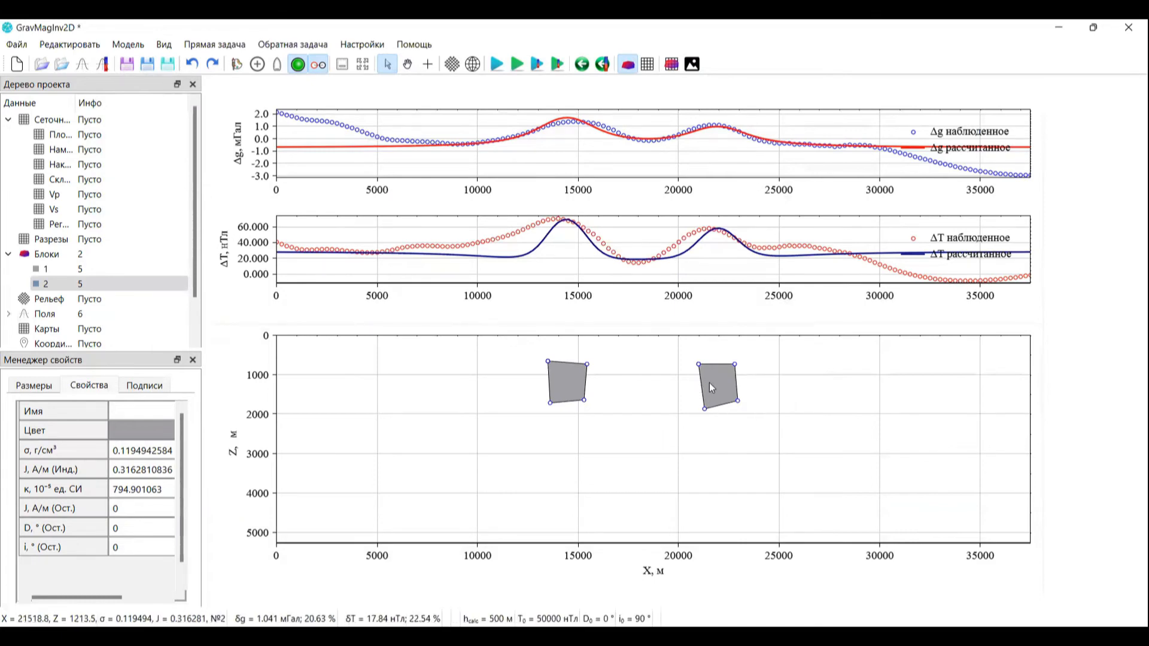
- Delete the two inverted blocks from the section
{"action": "key", "text": "Delete"}
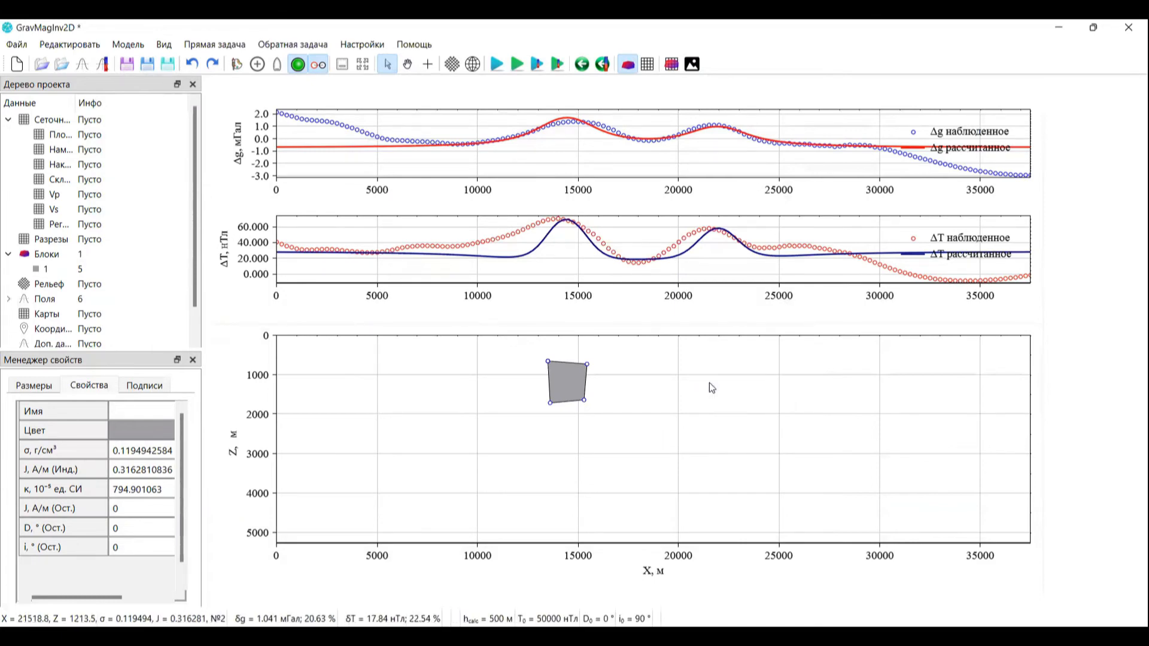
{"action": "left_click", "coordinate": [559, 383]}
{"action": "key", "text": "Delete"}
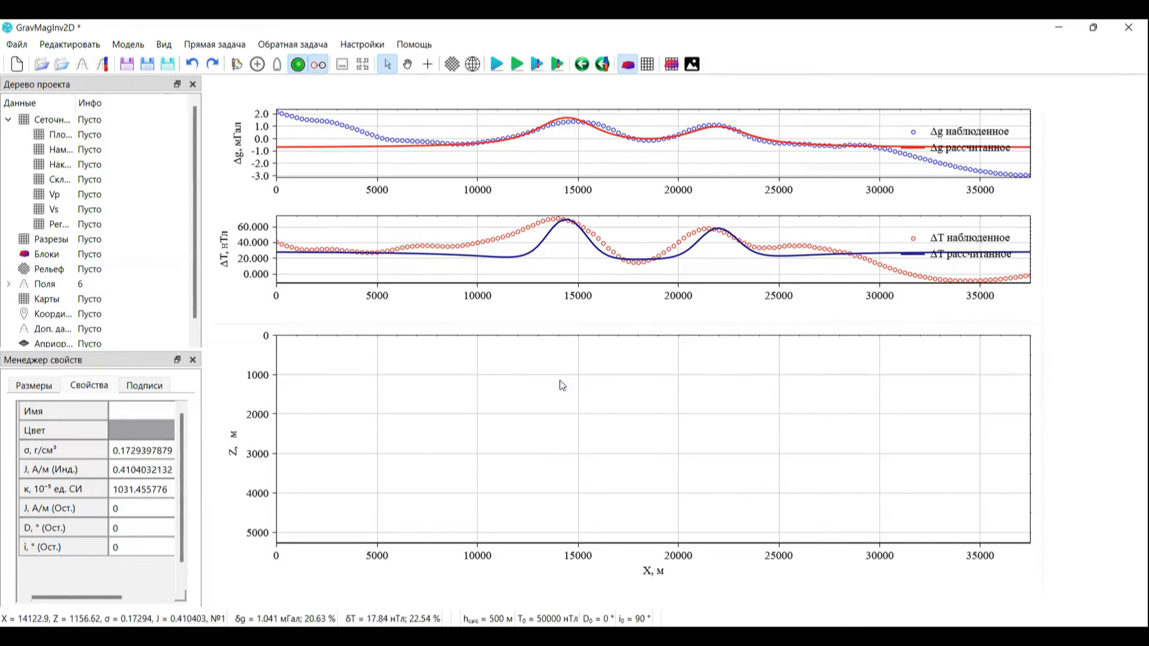
- Import horizons into the blocks from Границы.txt without interpolating the boundaries, using a maximum depth of 5000 m
{"action": "right_click", "coordinate": [97, 250]}
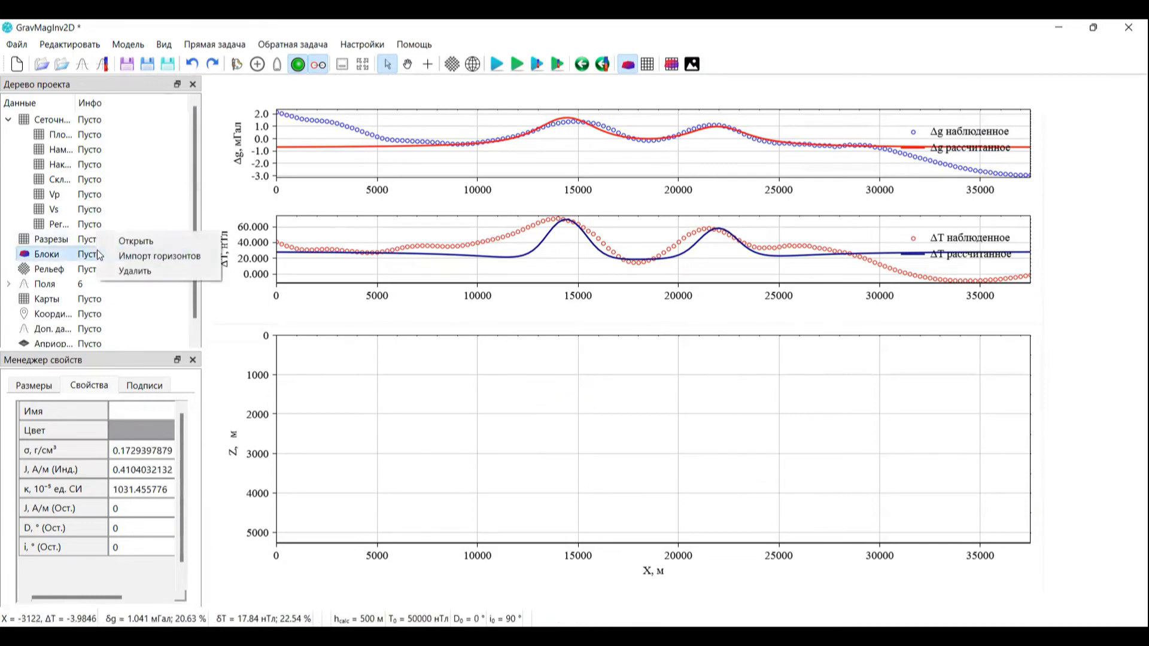
{"action": "left_click", "coordinate": [145, 255]}
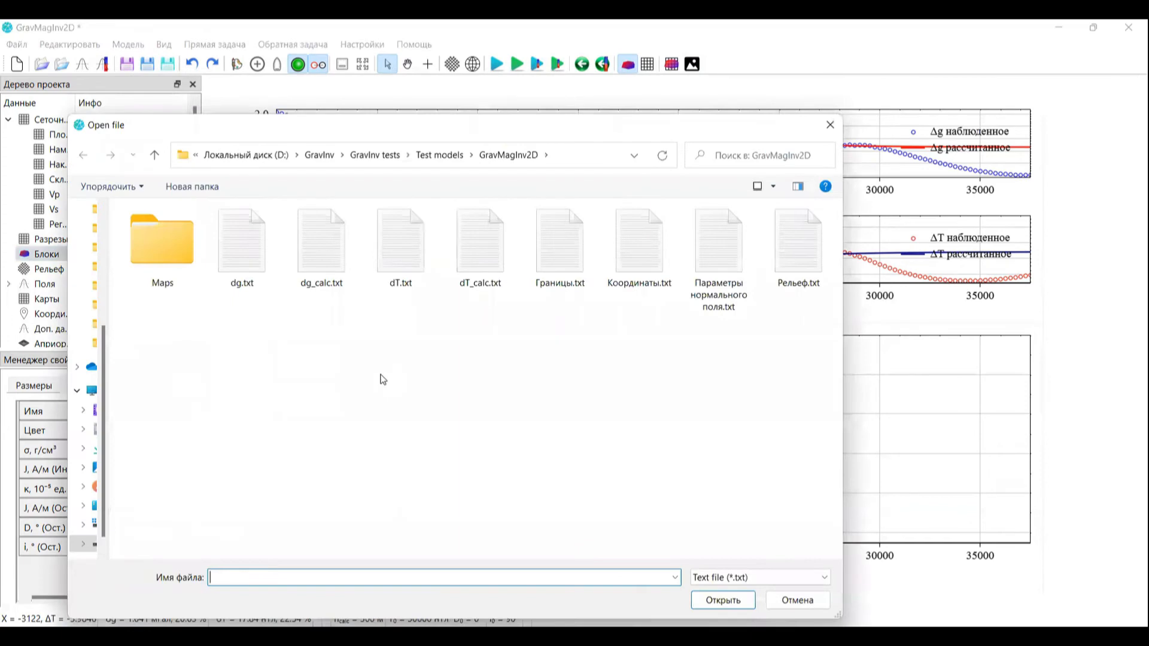
{"action": "double_click", "coordinate": [572, 268]}
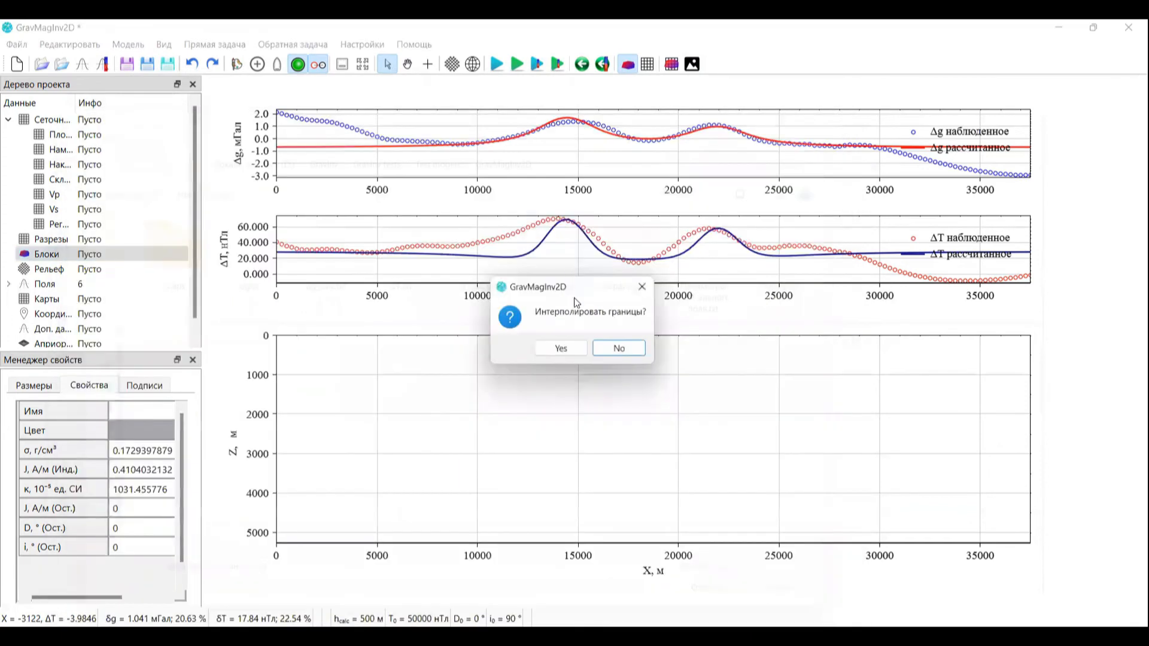
{"action": "left_click", "coordinate": [637, 353]}
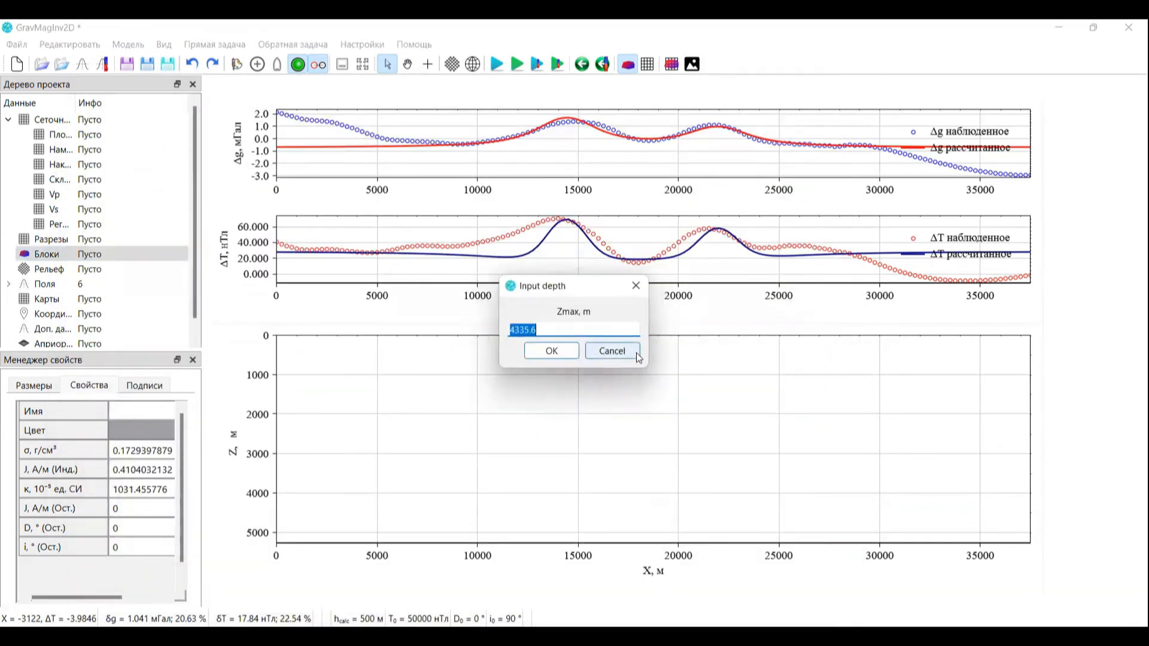
{"action": "type", "text": "5000"}
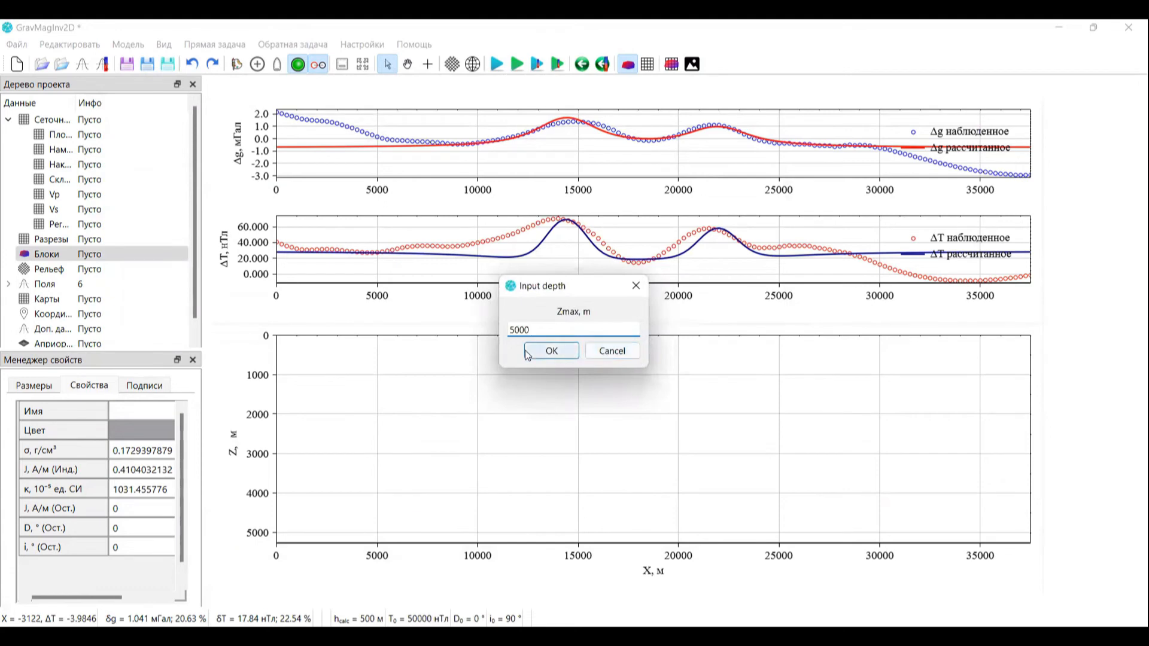
{"action": "left_click", "coordinate": [546, 353]}
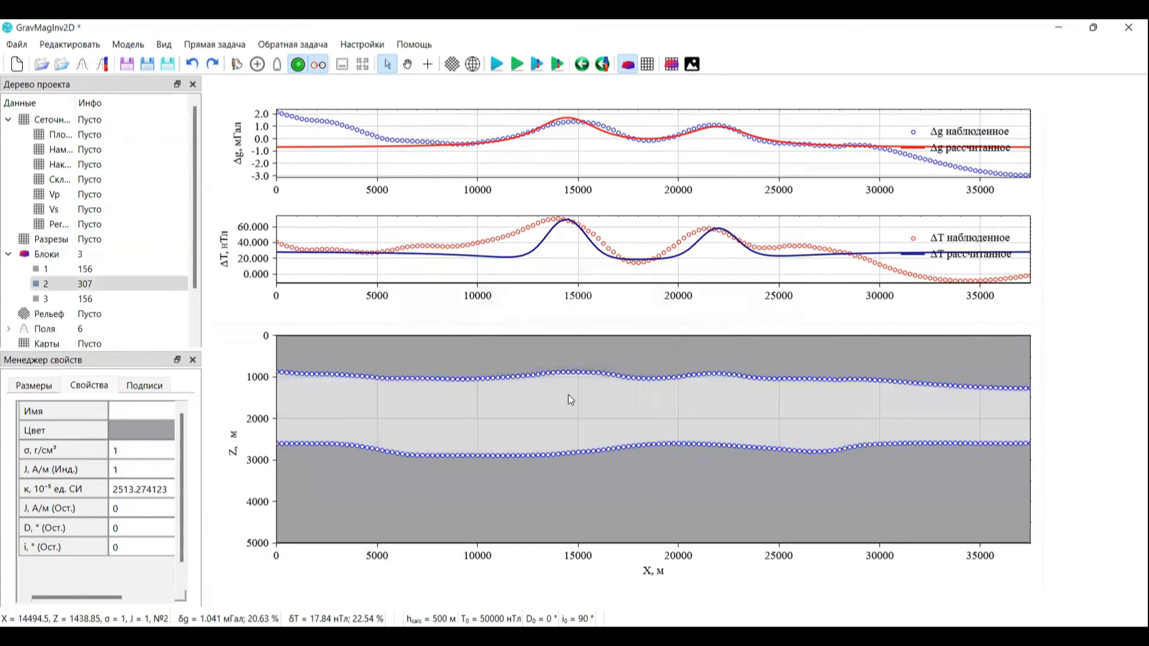
- Set the densities of the three layers, from shallowest to deepest, to 2, 2.3 and 2.5 g/cm³
{"action": "scroll", "coordinate": [568, 394], "scroll_direction": "down", "scroll_amount": 5}
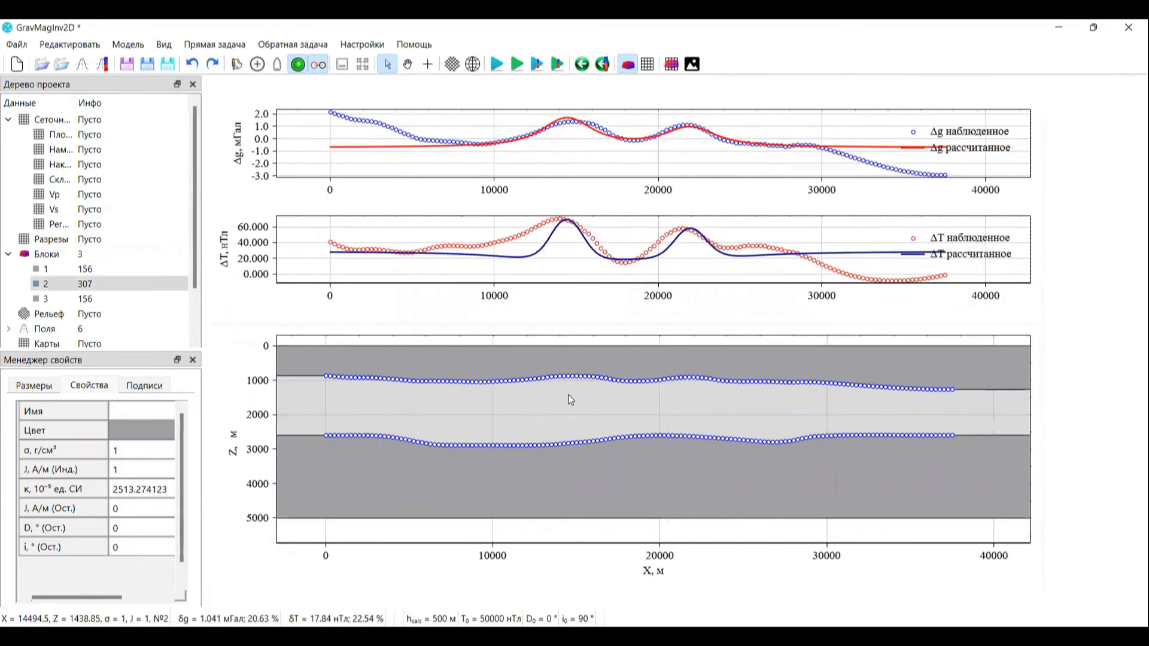
{"action": "scroll", "coordinate": [569, 400], "scroll_direction": "down", "scroll_amount": 1}
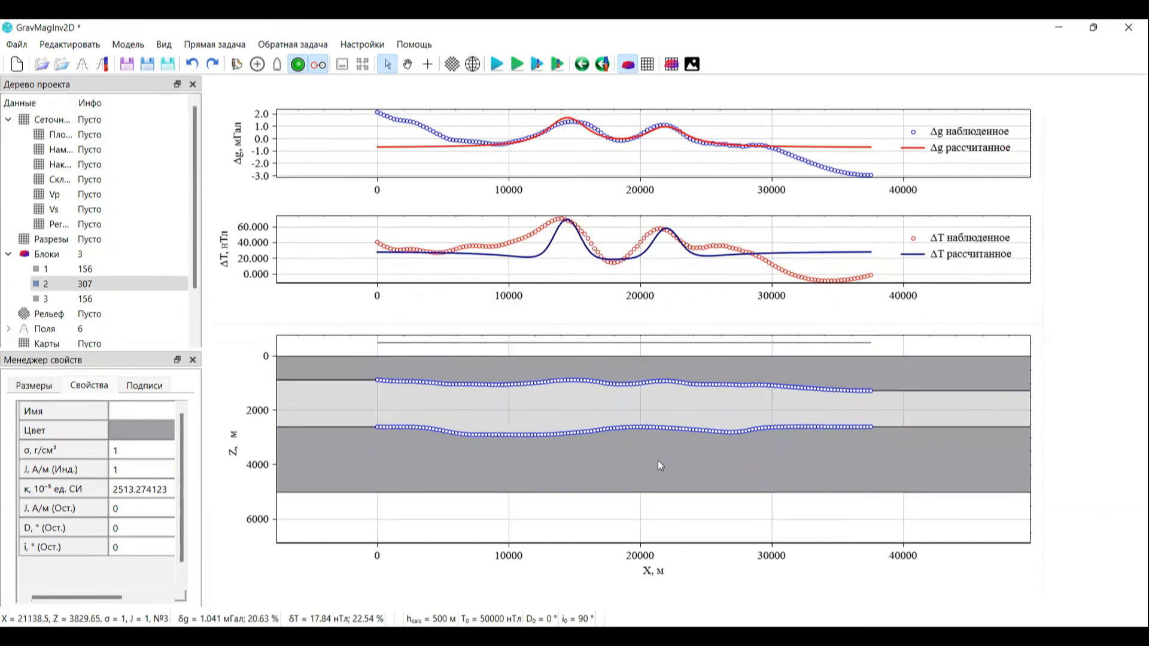
{"action": "scroll", "coordinate": [584, 452], "scroll_direction": "up", "scroll_amount": 3}
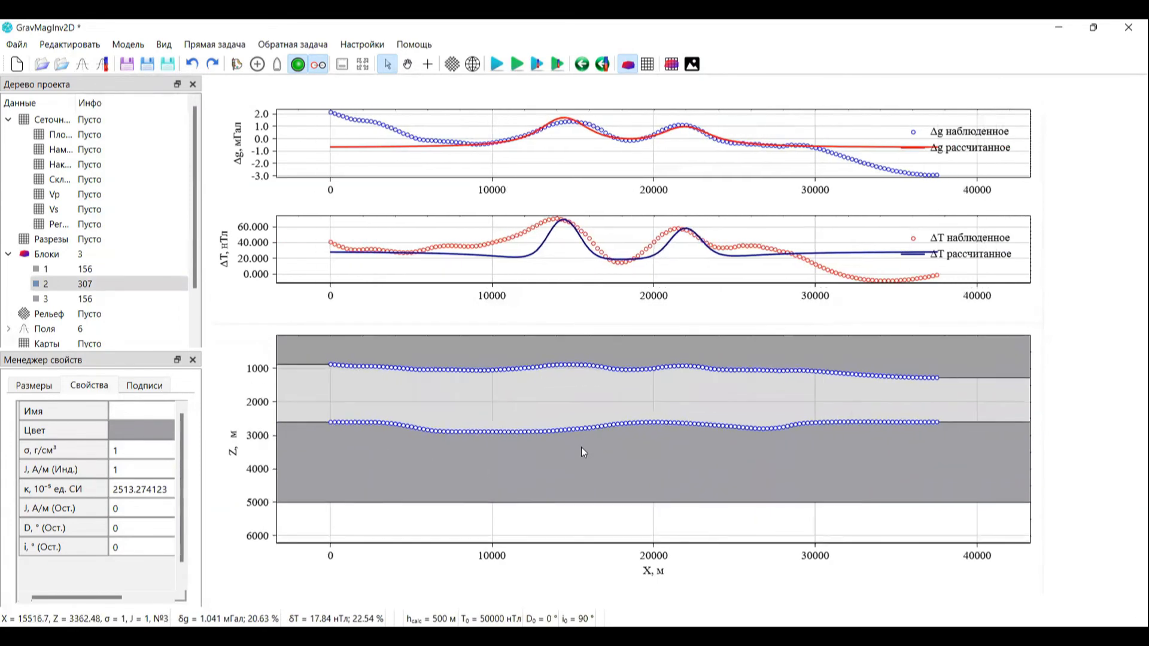
{"action": "left_click", "coordinate": [475, 411]}
{"action": "double_click", "coordinate": [446, 394]}
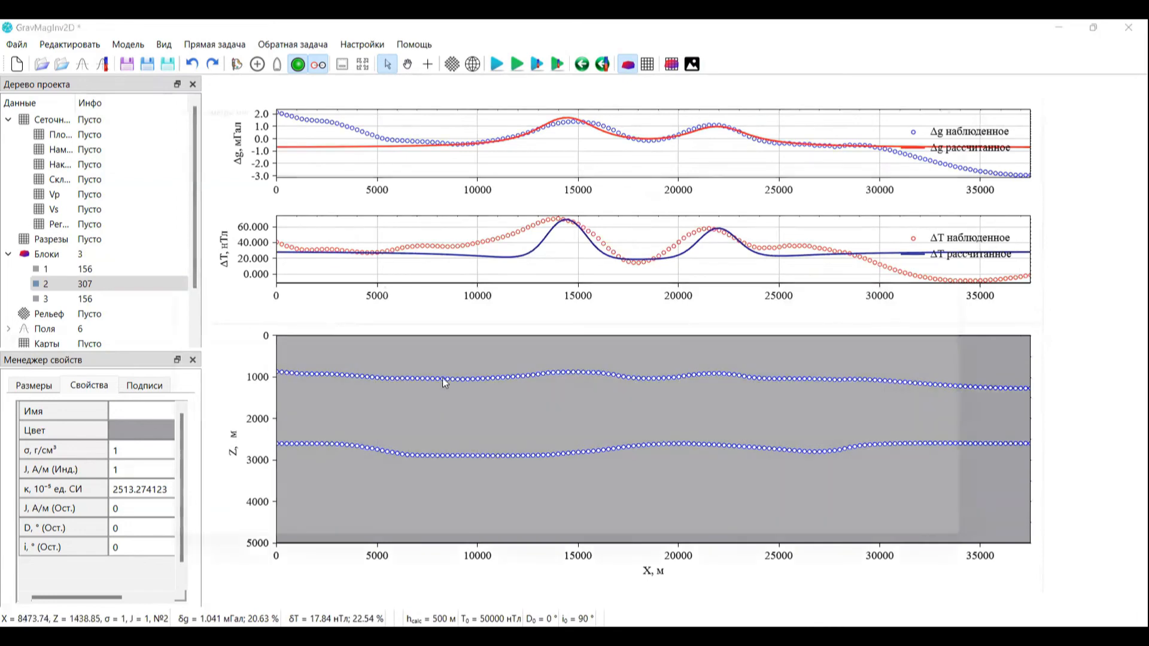
{"action": "left_click", "coordinate": [382, 126]}
{"action": "type", "text": "2"}
{"action": "key", "text": "Down"}
{"action": "type", "text": "2.3"}
{"action": "key", "text": "Down"}
{"action": "type", "text": "2.5"}
{"action": "key", "text": "Return"}
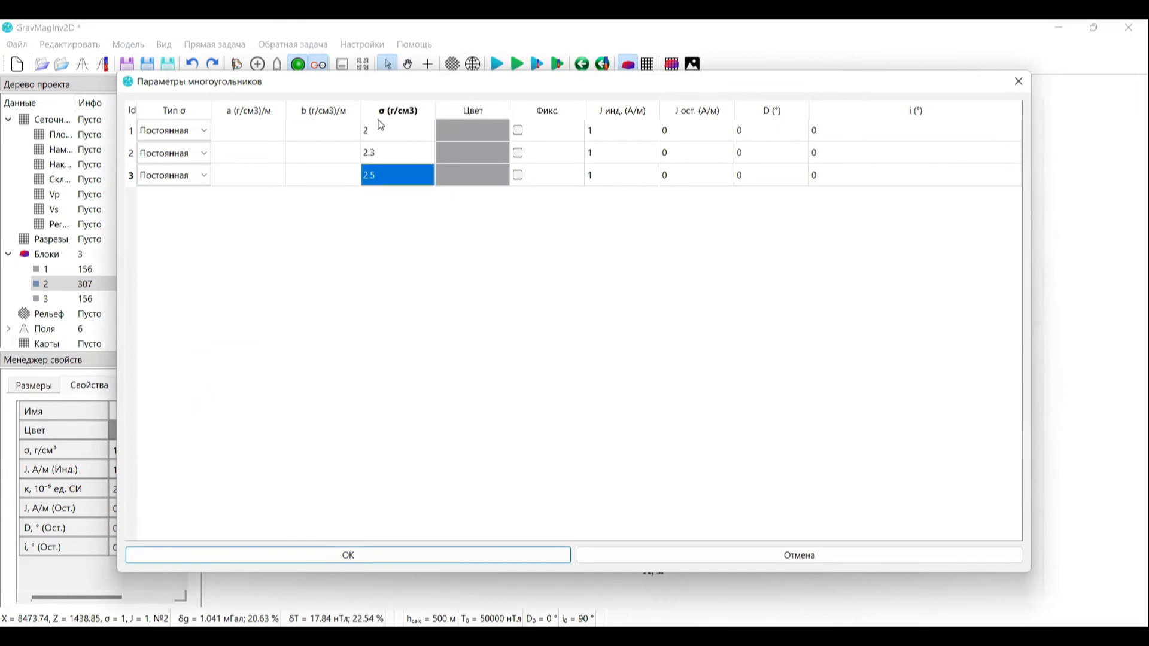
- Set the induced magnetization of the upper and lower layers to 0 A/m and apply the block parameters
{"action": "left_click", "coordinate": [616, 134]}
{"action": "type", "text": "0"}
{"action": "key", "text": "Down"}
{"action": "key", "text": "Down"}
{"action": "type", "text": "0"}
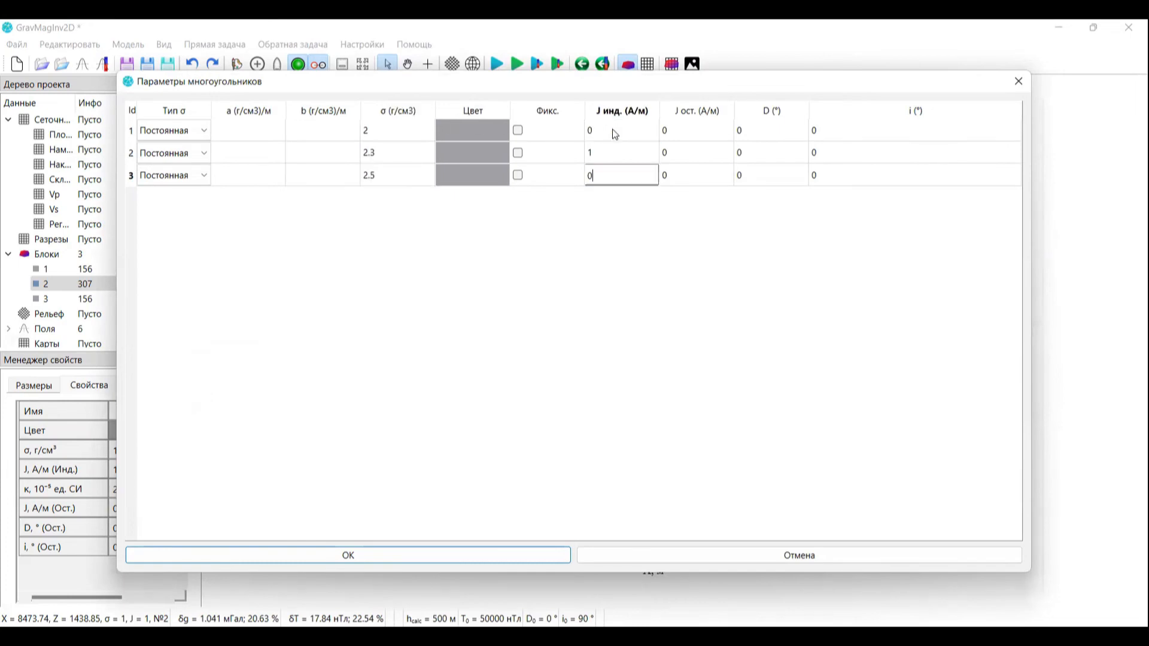
{"action": "key", "text": "Return"}
{"action": "left_click", "coordinate": [423, 556]}
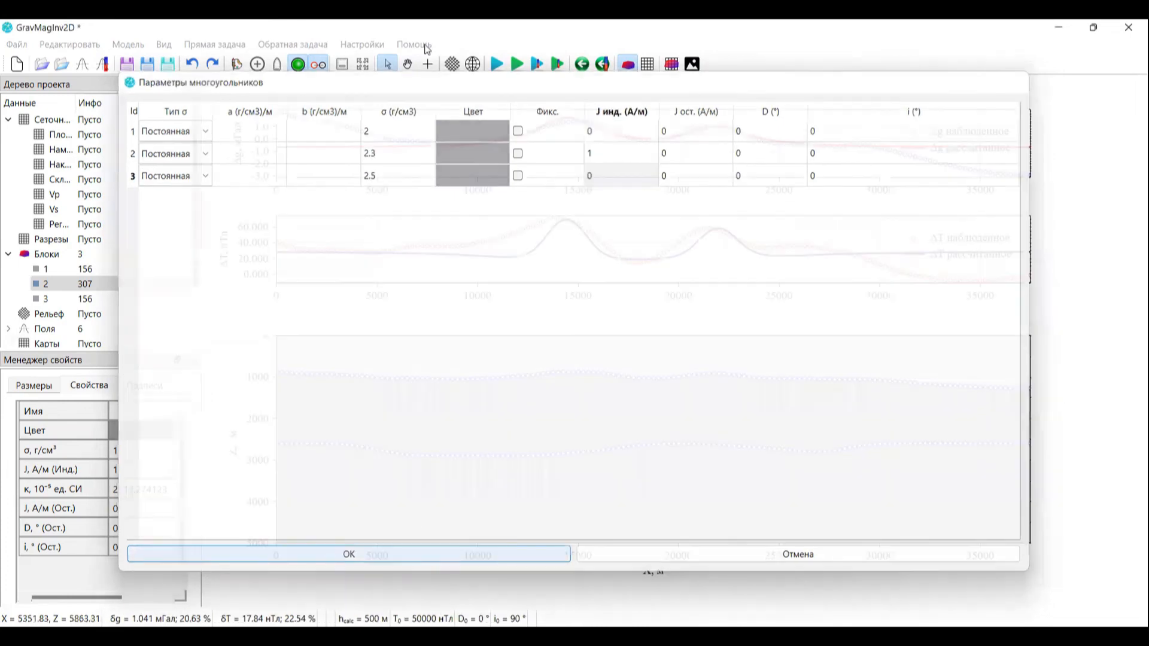
- Calculate the gravity and magnetic fields of the three-layer model
{"action": "left_click", "coordinate": [499, 63]}
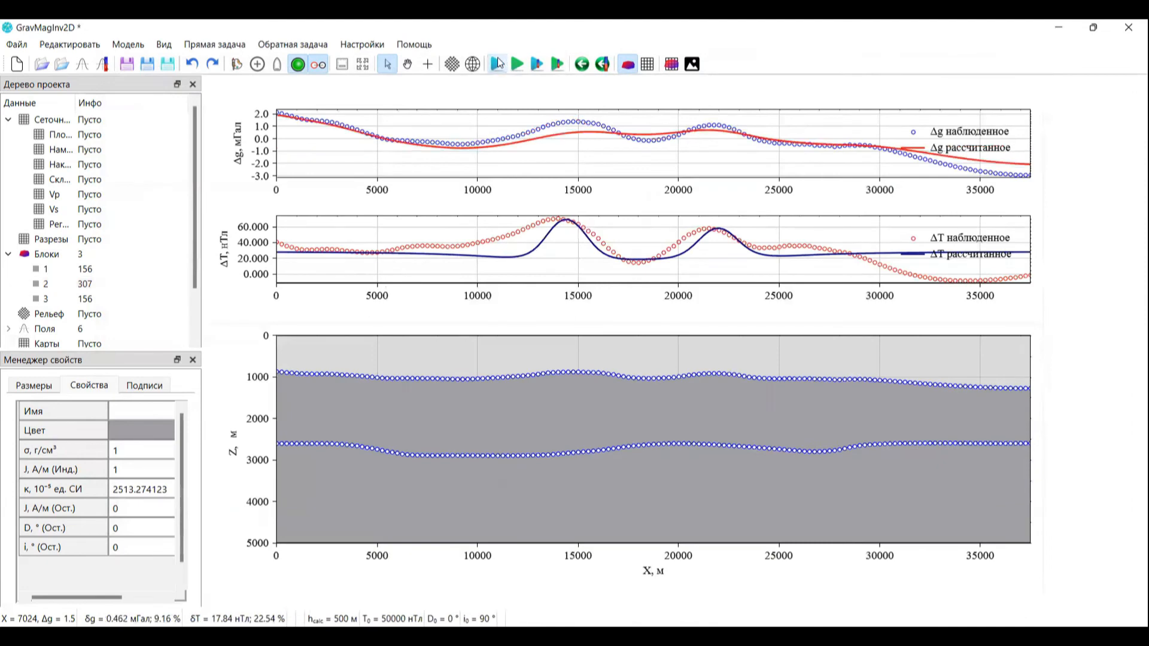
{"action": "left_click", "coordinate": [541, 68]}
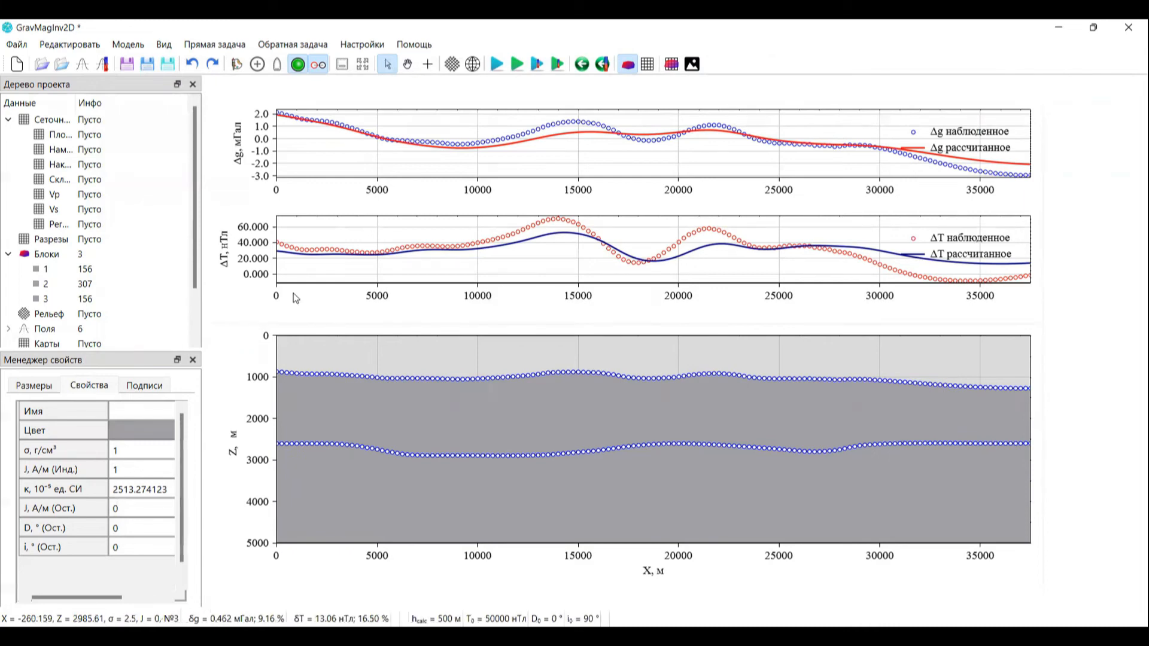
{"action": "left_click", "coordinate": [582, 65]}
{"action": "left_click", "coordinate": [766, 102]}
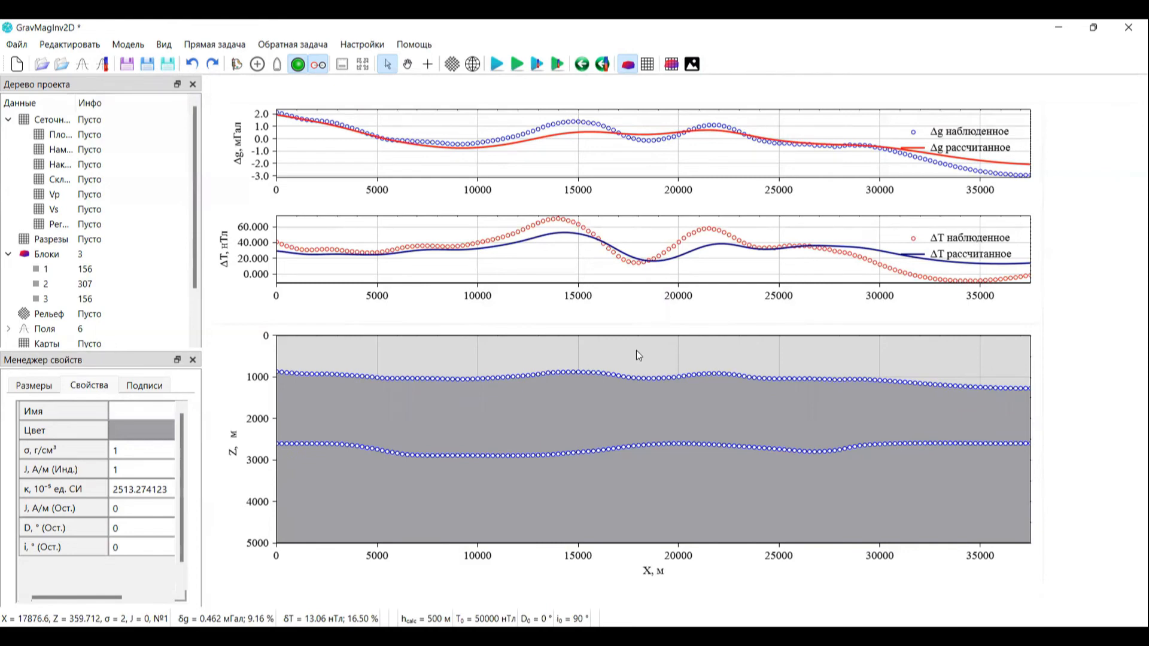
- Fix the parameters of the upper and lower layers, leaving the middle layer free for inversion
{"action": "double_click", "coordinate": [636, 351]}
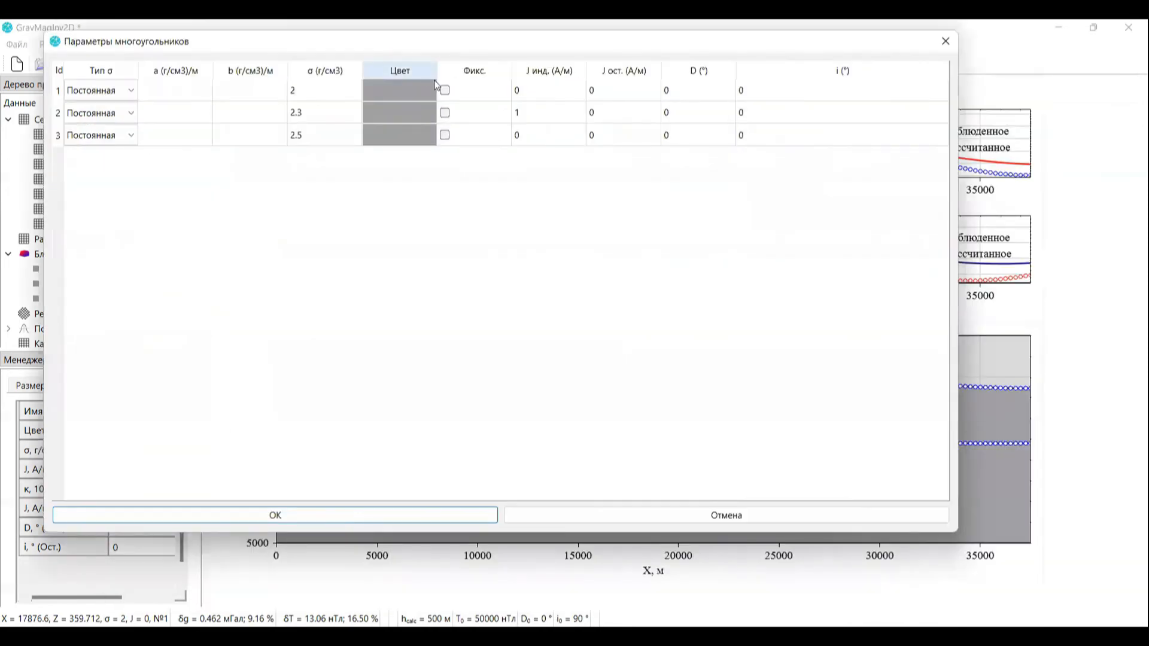
{"action": "left_click", "coordinate": [446, 91]}
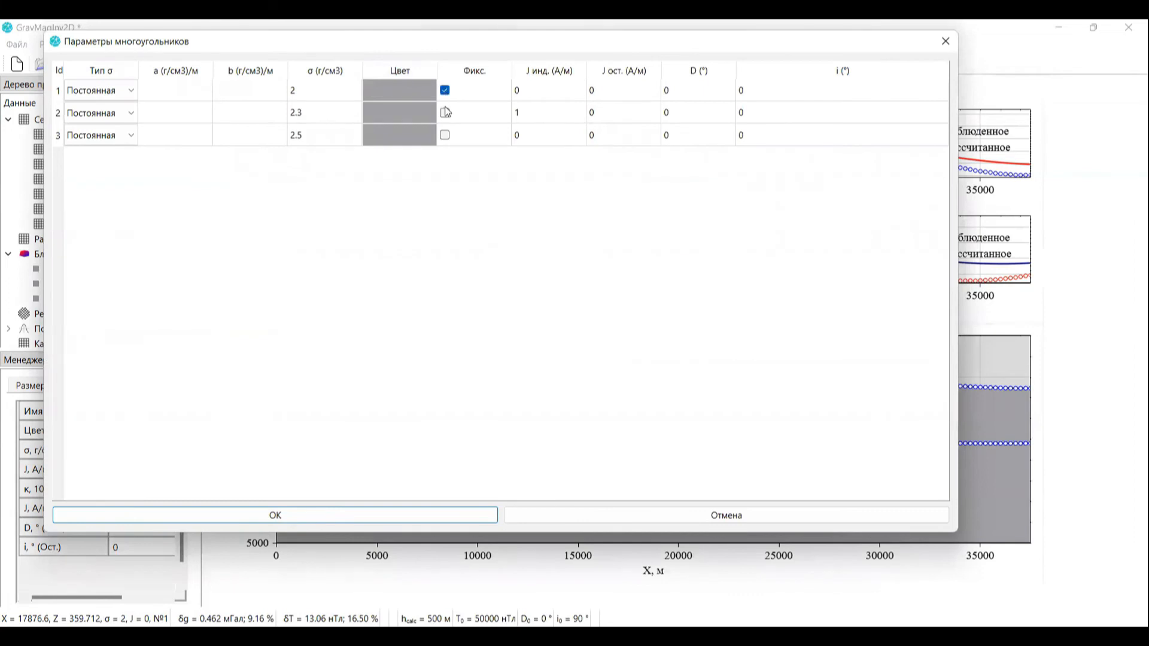
{"action": "left_click", "coordinate": [447, 129]}
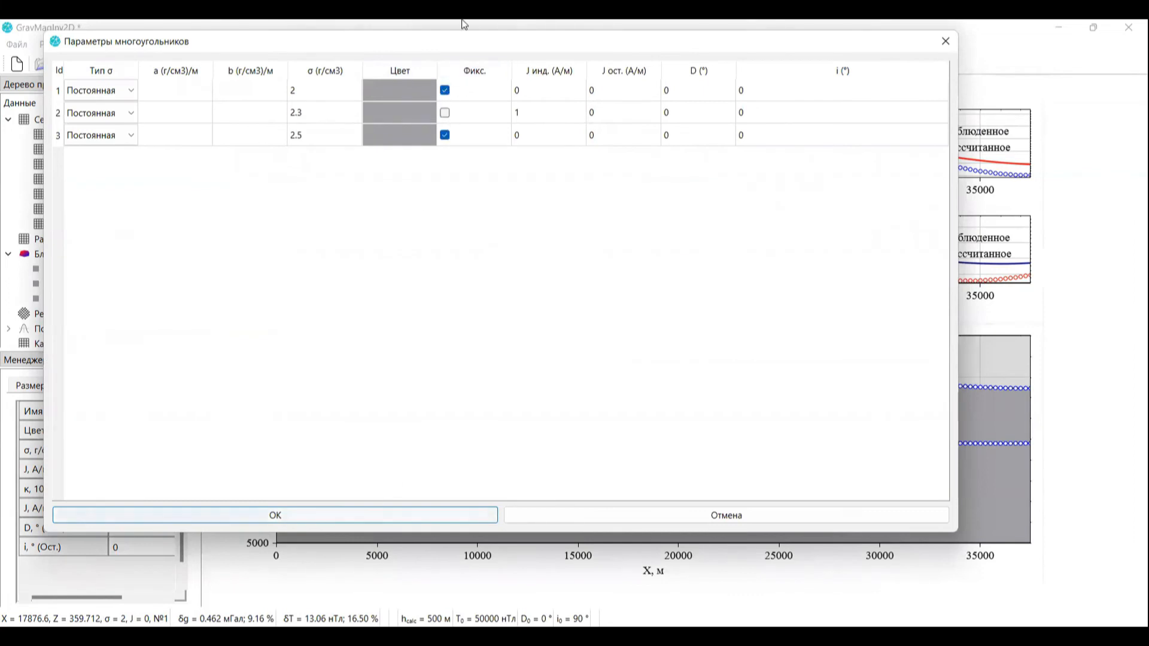
{"action": "left_click", "coordinate": [369, 513]}
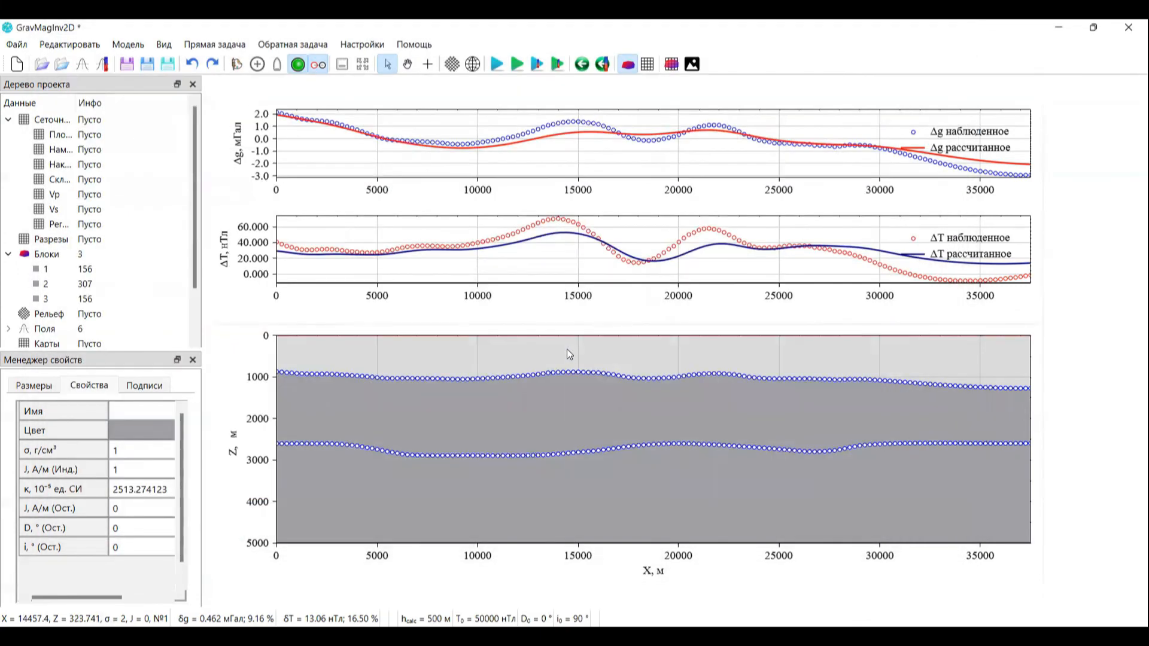
- Check the options for fixing or releasing the upper and middle layers in the section
{"action": "right_click", "coordinate": [569, 354]}
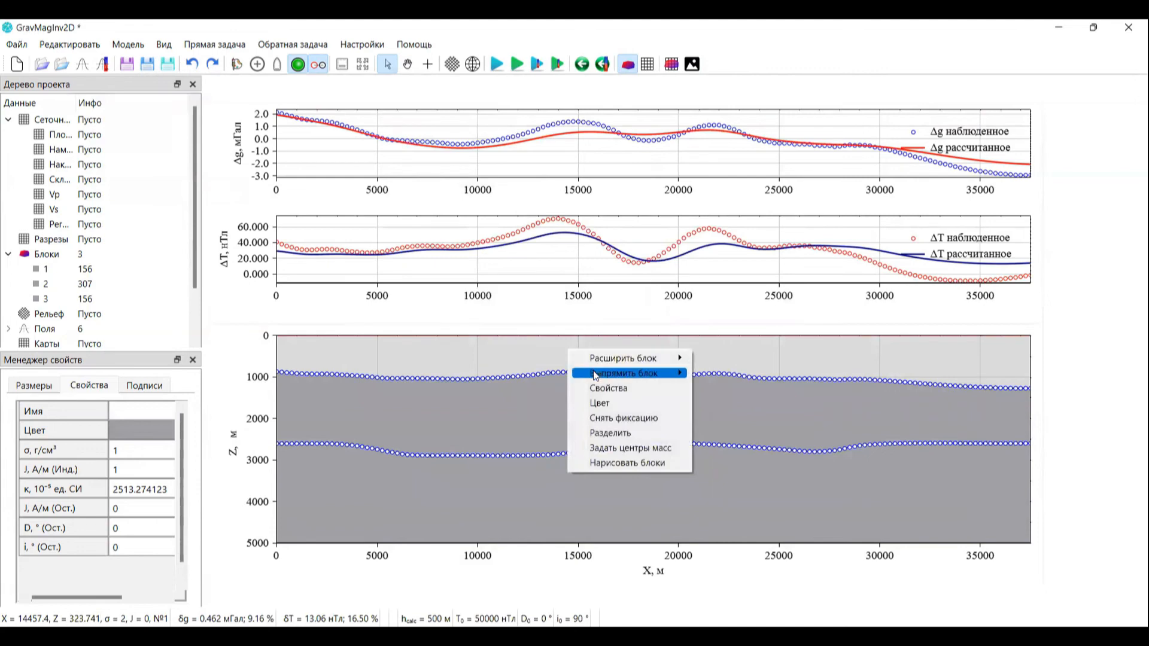
{"action": "left_click", "coordinate": [623, 418]}
{"action": "right_click", "coordinate": [498, 421]}
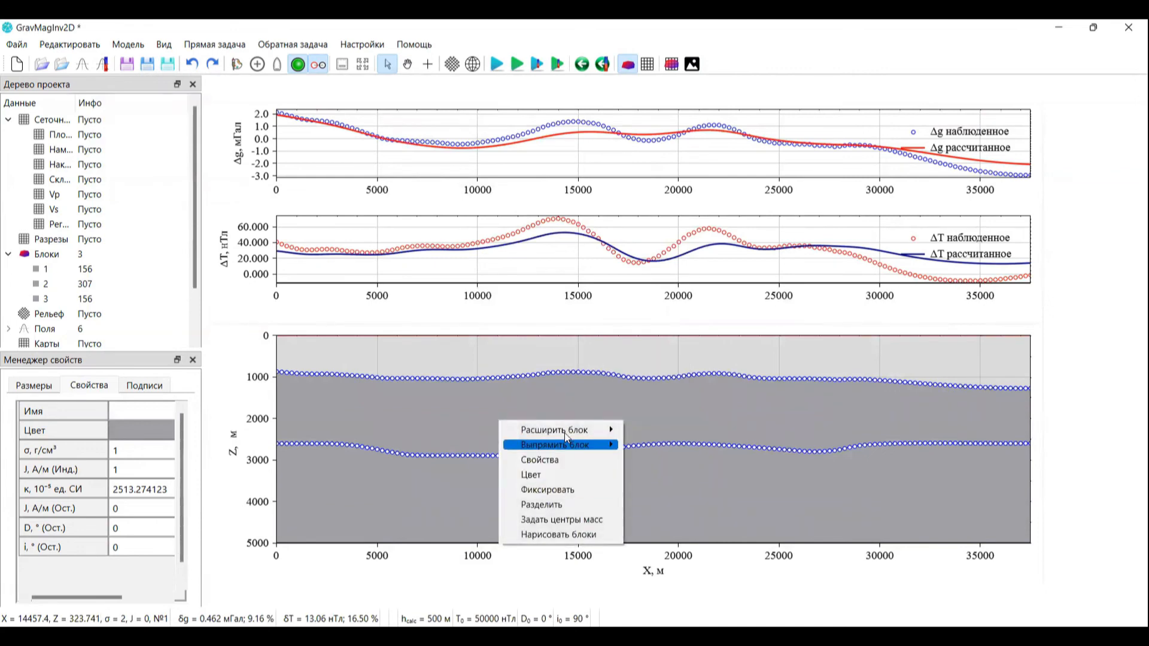
{"action": "left_click", "coordinate": [570, 346]}
{"action": "right_click", "coordinate": [570, 346]}
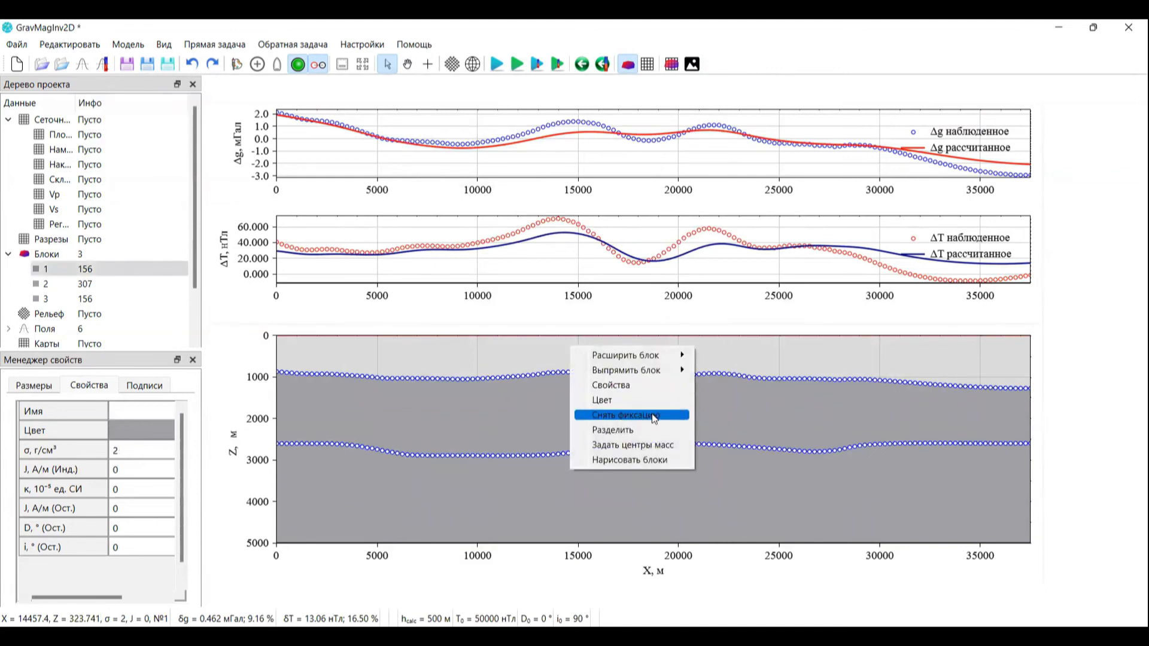
{"action": "left_click", "coordinate": [497, 486]}
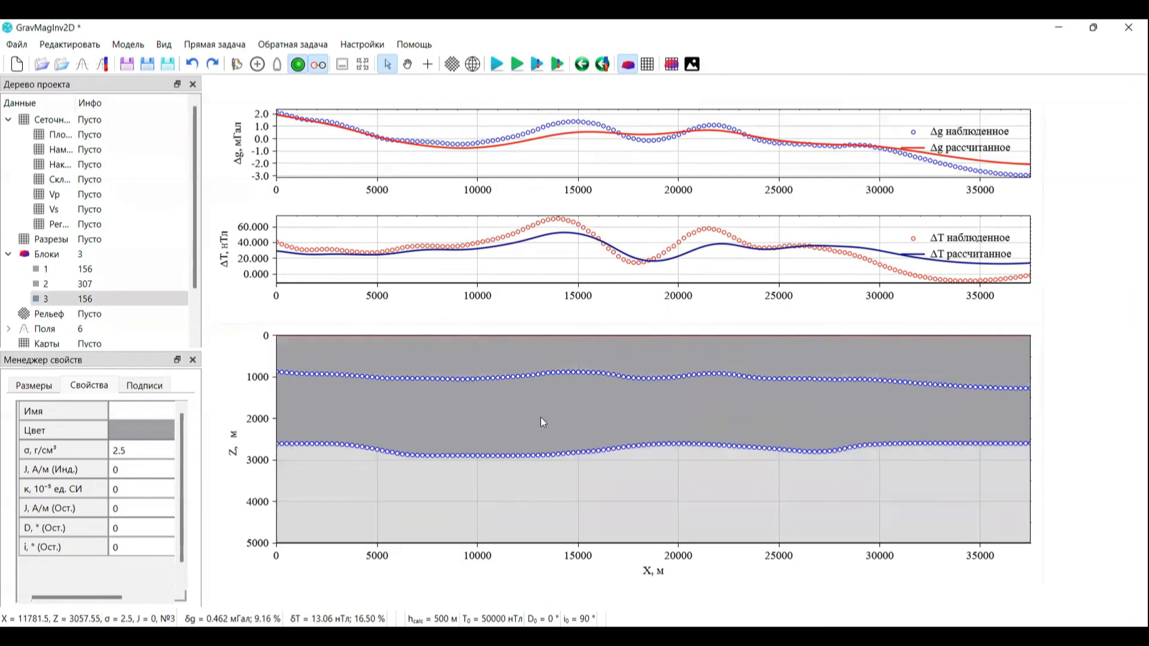
- Run the gravity inversion for the free middle layer with constant block density (Константа (блоки)) and 5 iterations
{"action": "left_click", "coordinate": [555, 390]}
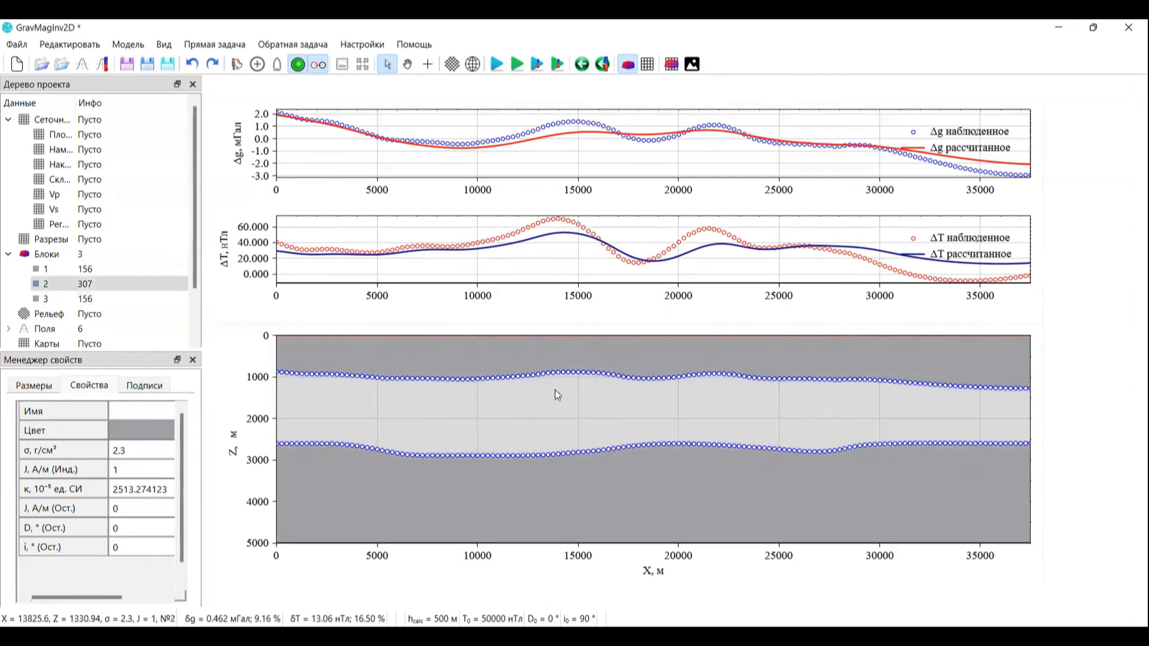
{"action": "left_click", "coordinate": [582, 64]}
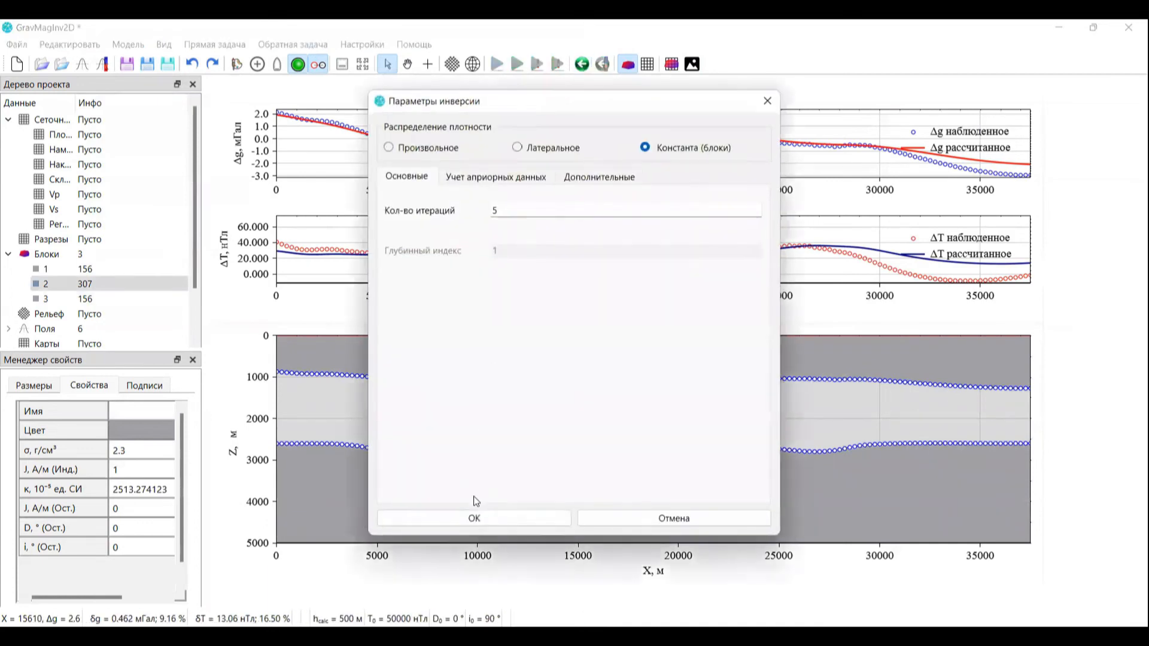
{"action": "left_click", "coordinate": [498, 519]}
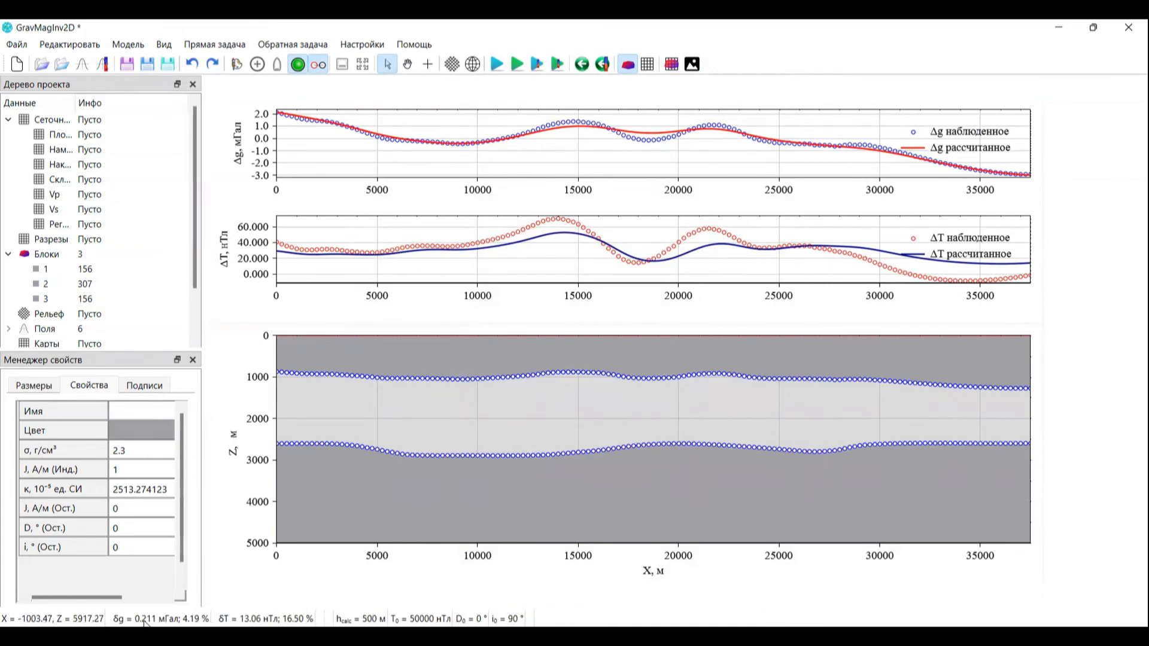
- Check the inverted density of the middle layer against the fixed densities of the other two layers
{"action": "left_click", "coordinate": [237, 64]}
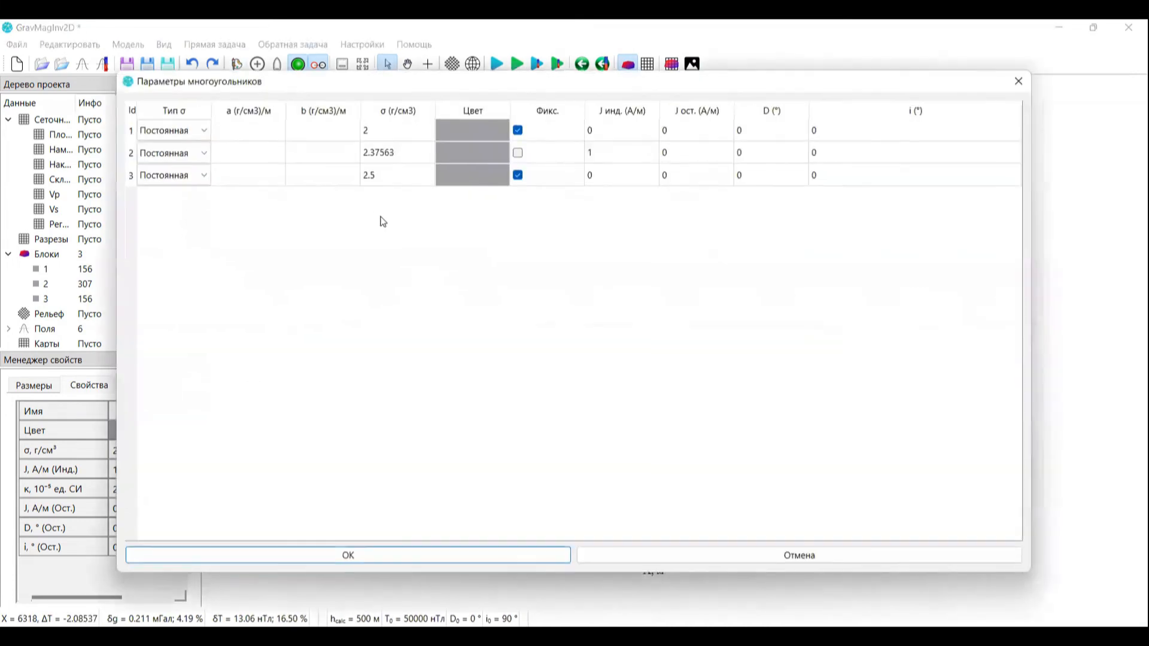
{"action": "key", "text": "Up"}
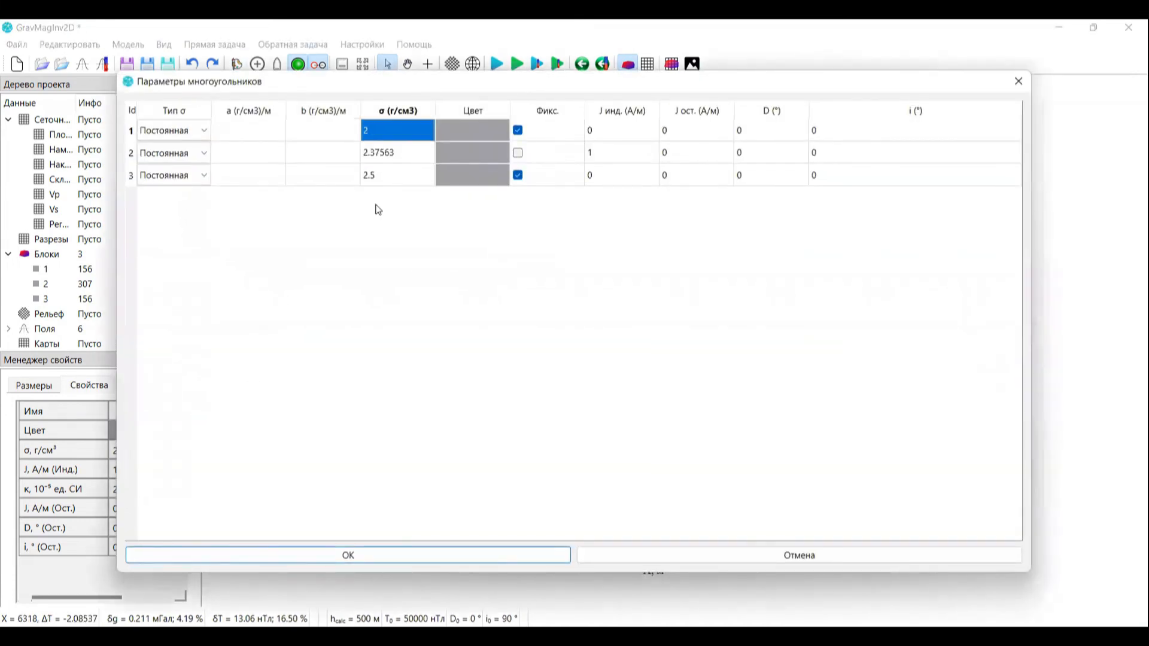
{"action": "key", "text": "Down"}
{"action": "key", "text": "Down"}
{"action": "key", "text": "Up"}
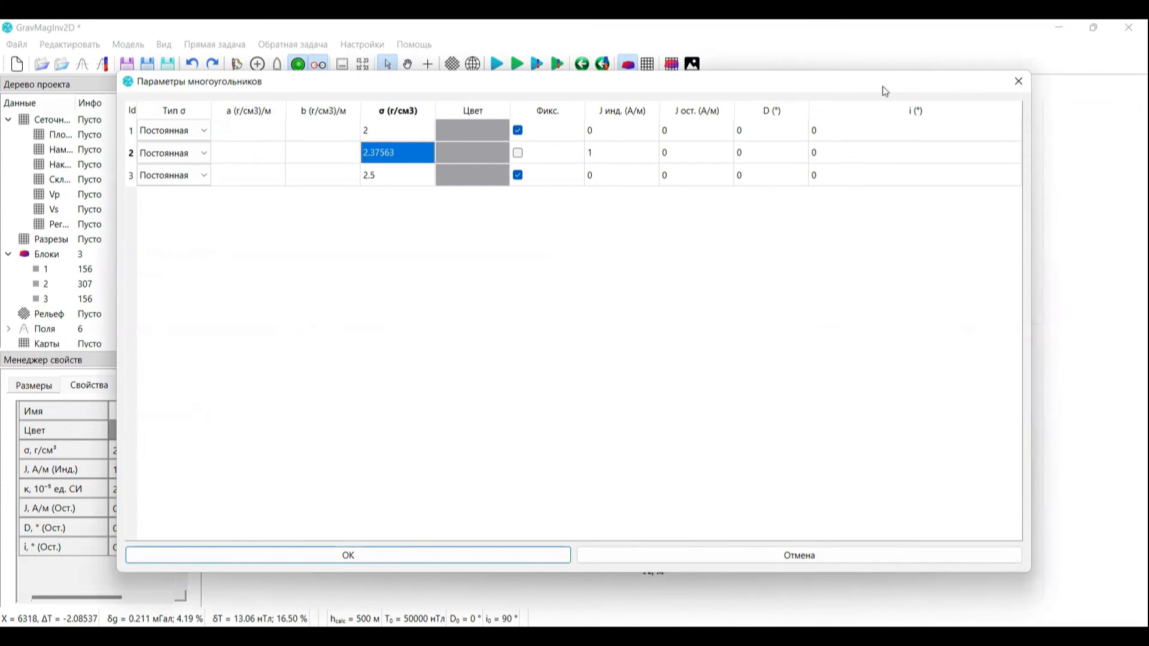
{"action": "left_click", "coordinate": [1018, 81]}
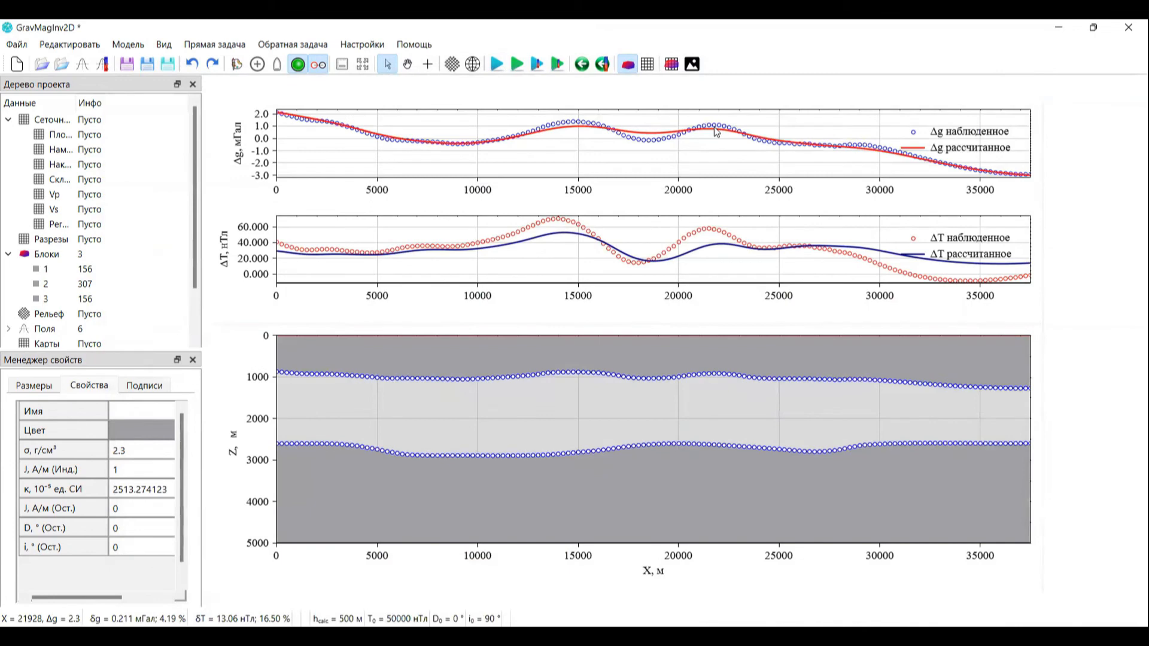
- Run the magnetic inversion of ΔT with constant block magnetization, induced type (Индуцированная) and 5 iterations
{"action": "left_click", "coordinate": [605, 68]}
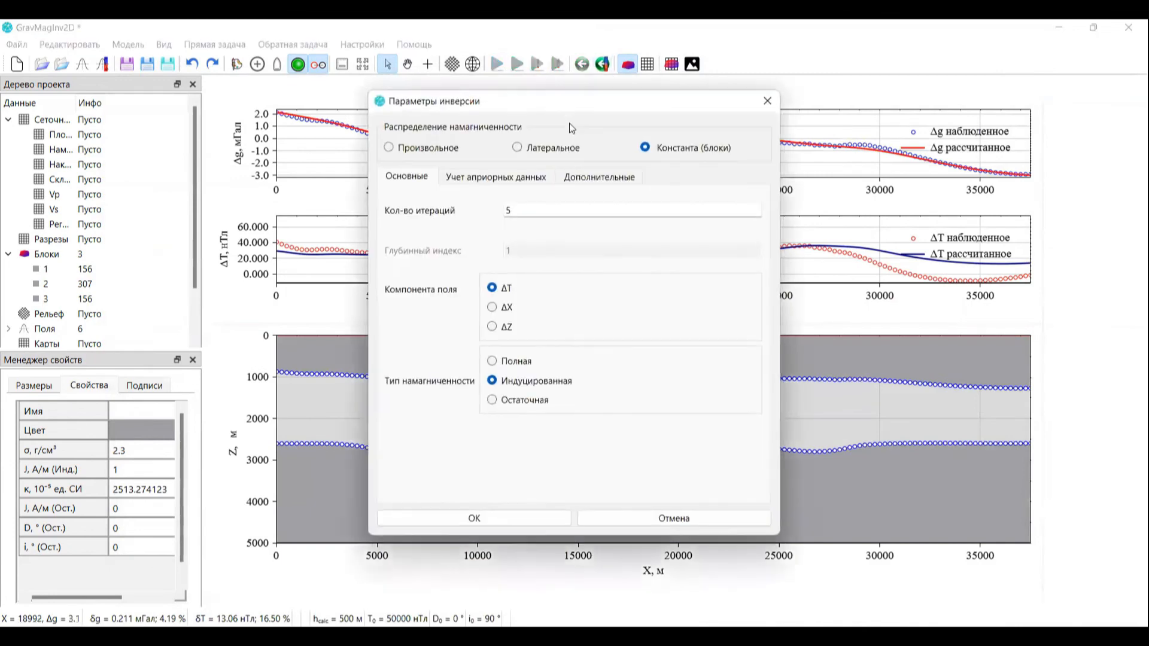
{"action": "left_click", "coordinate": [486, 519]}
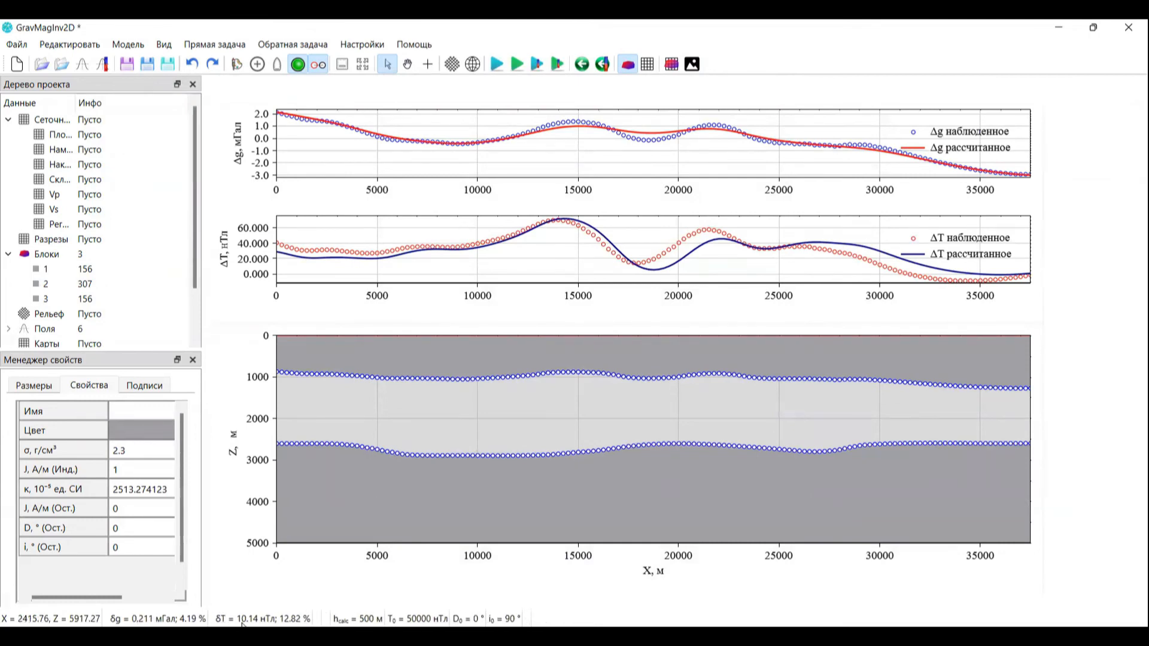
- Check the induced magnetization obtained for the middle layer in the block parameters
{"action": "key", "text": "ctrl+p"}
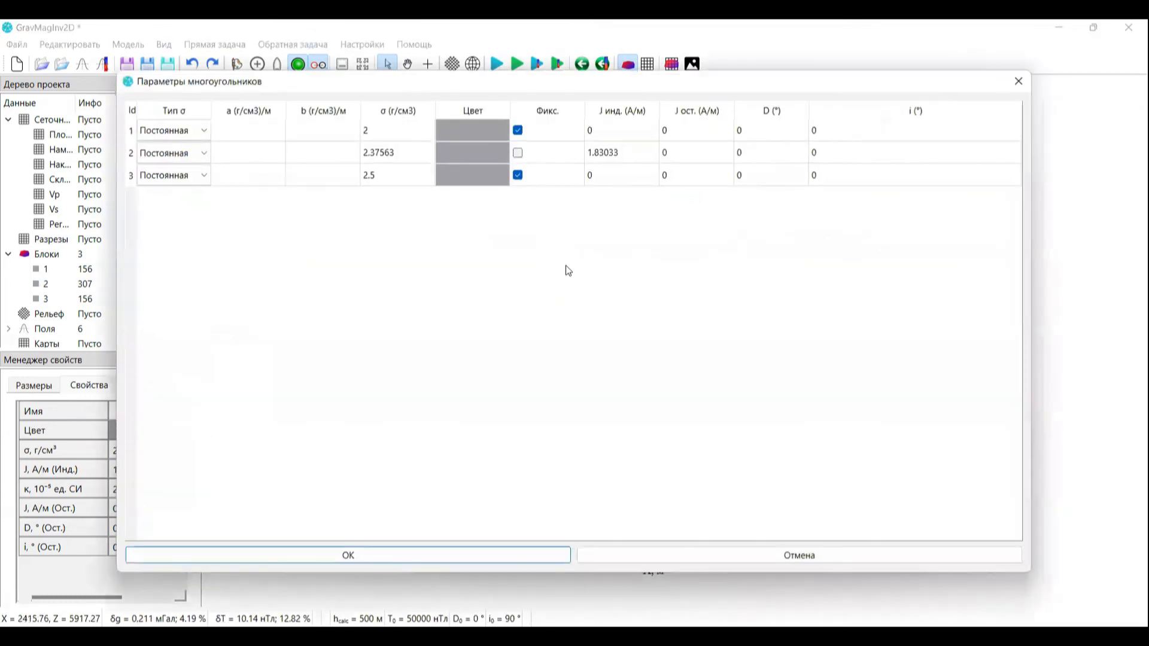
{"action": "left_click_drag", "start_coordinate": [600, 86], "coordinate": [568, 65]}
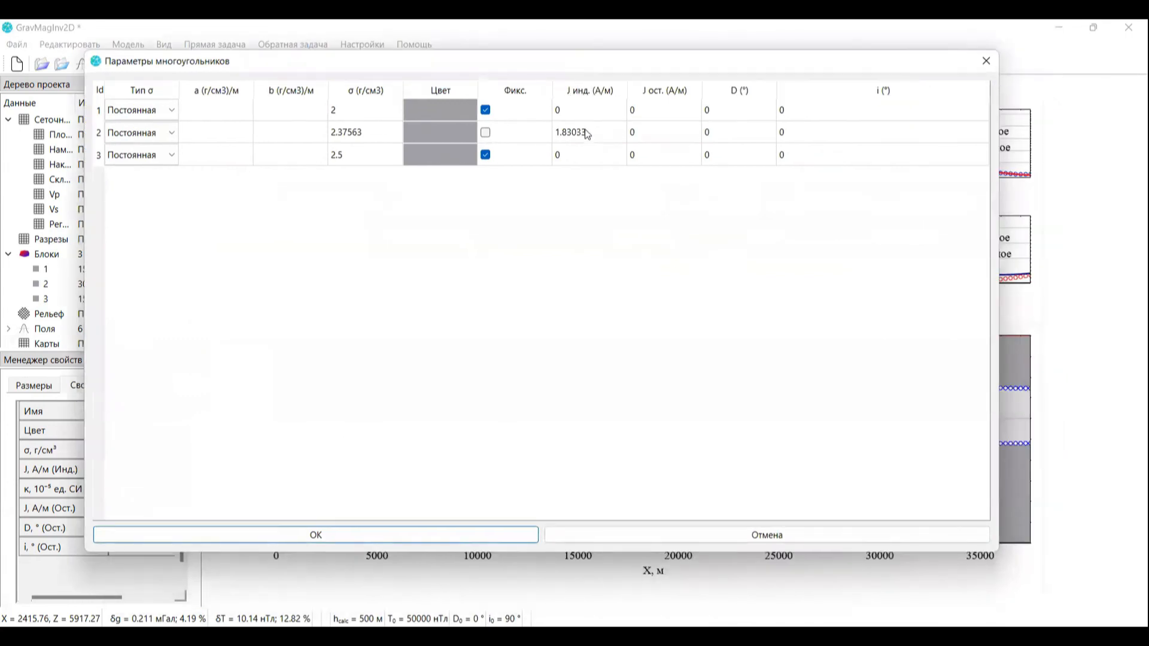
- Review the middle block's induced magnetization in the block parameters and close them
{"action": "left_click", "coordinate": [585, 130]}
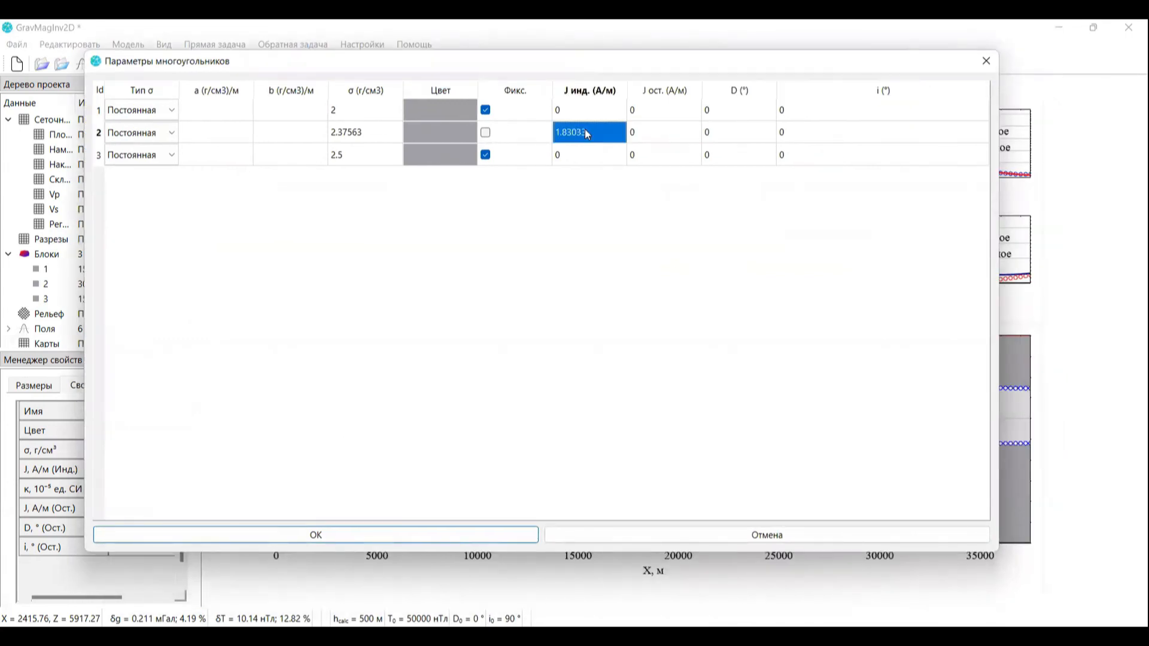
{"action": "left_click", "coordinate": [987, 62]}
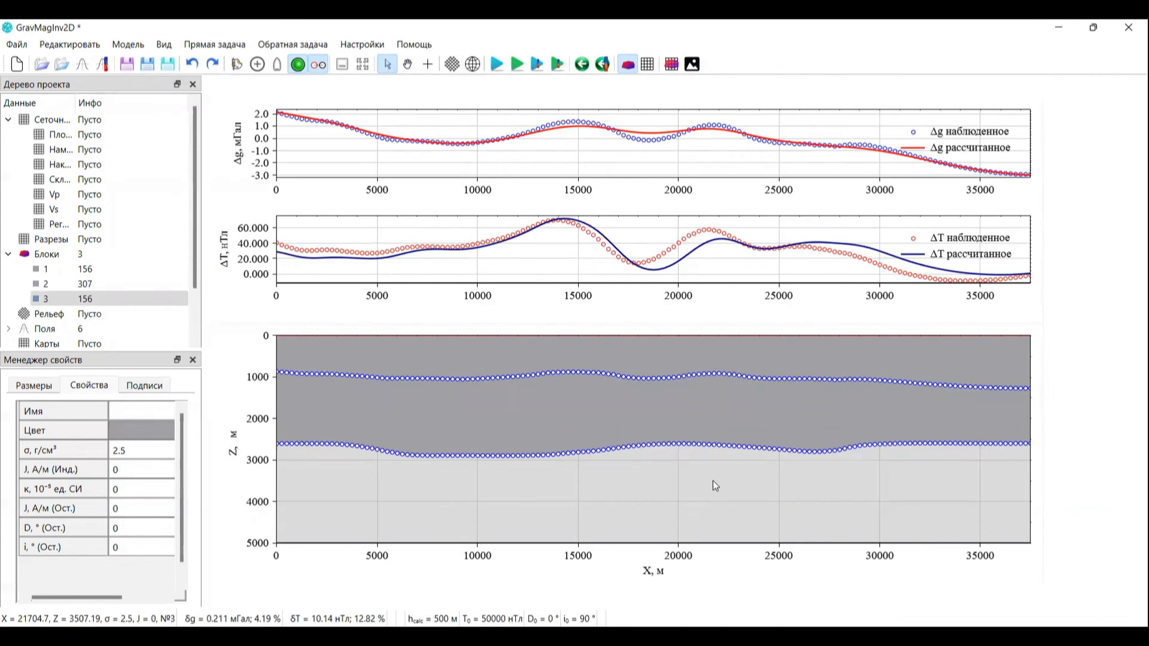
- Set the fill color of the top layer to dark red, #aa0000
{"action": "left_click", "coordinate": [477, 363]}
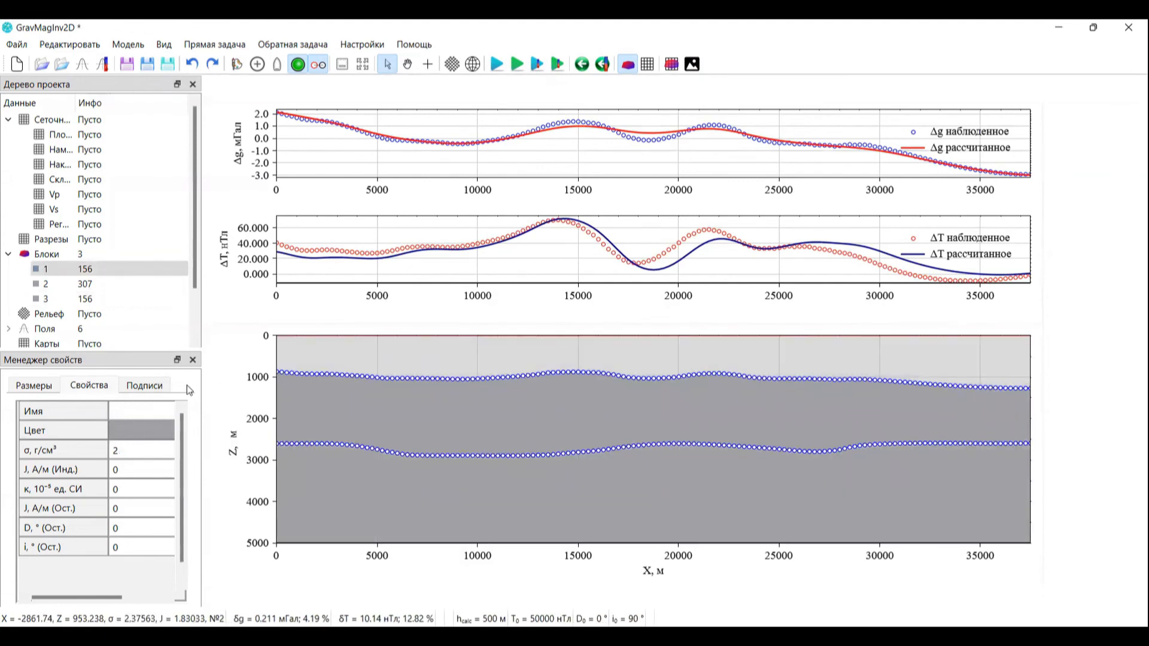
{"action": "right_click", "coordinate": [513, 358]}
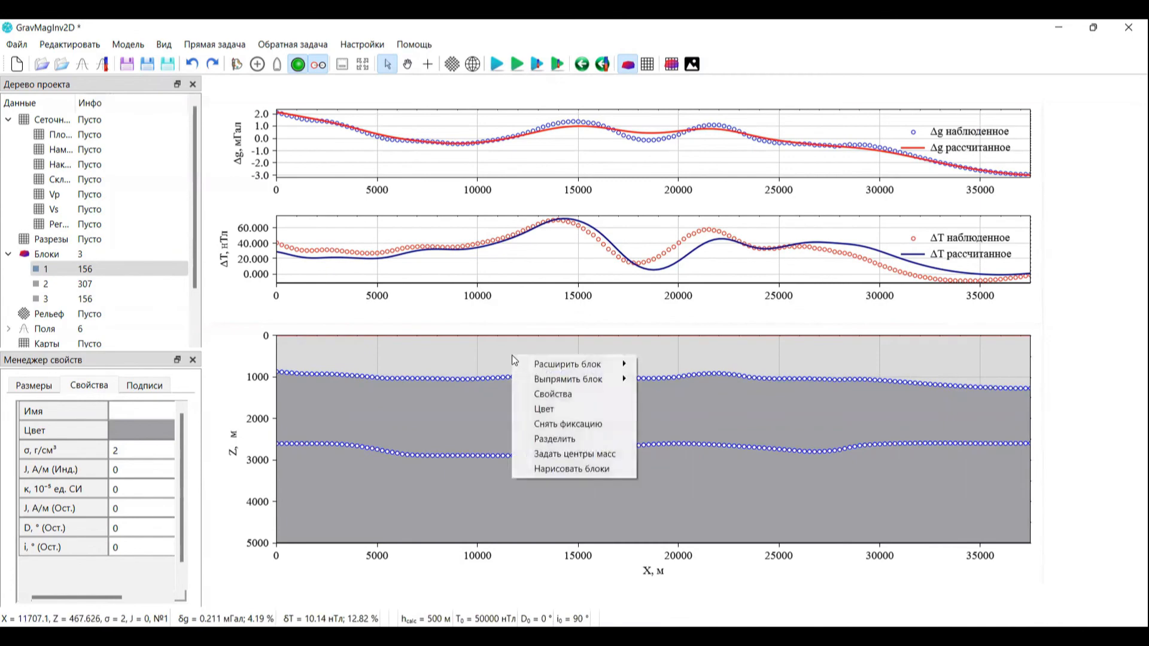
{"action": "left_click", "coordinate": [579, 410]}
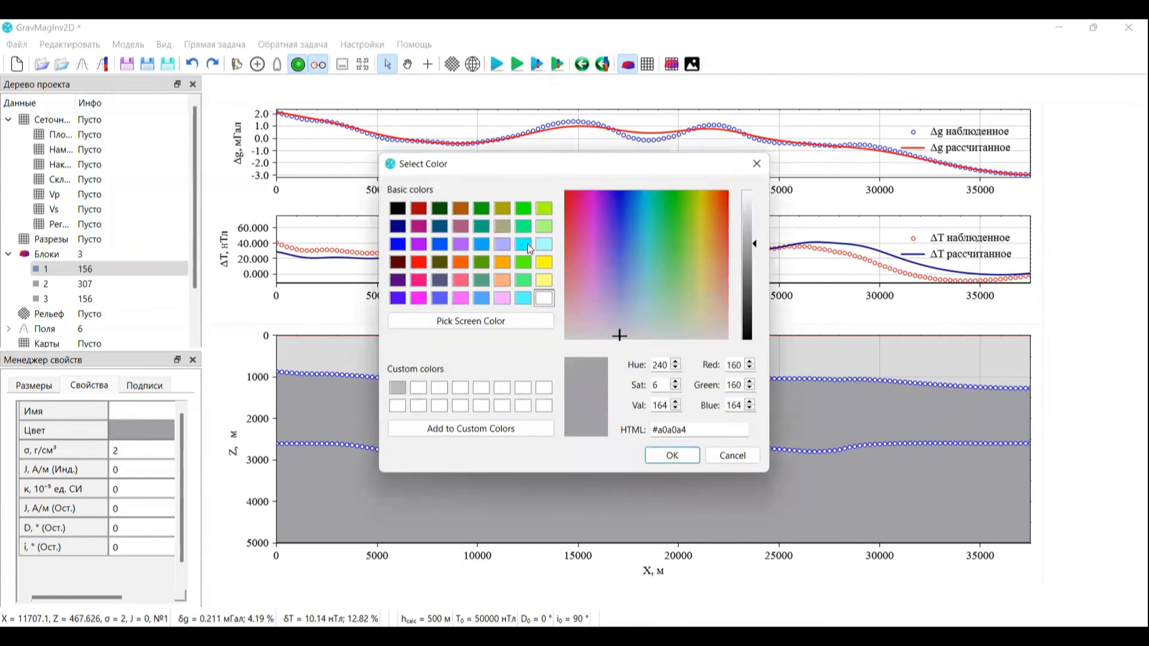
{"action": "left_click", "coordinate": [419, 209]}
{"action": "left_click", "coordinate": [669, 456]}
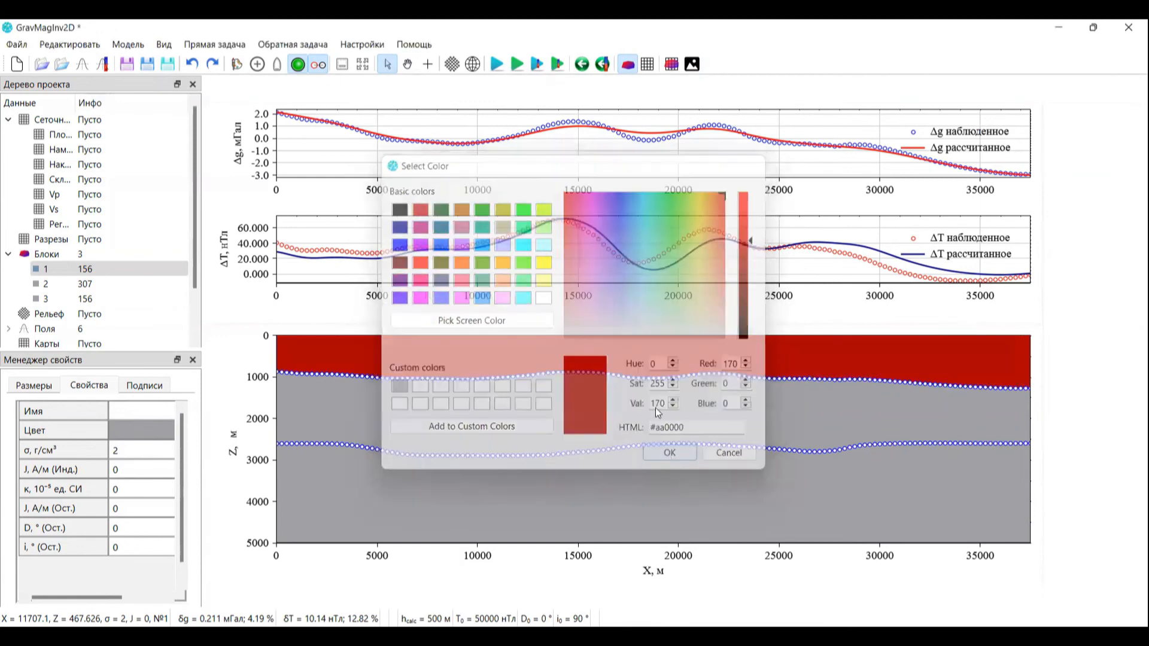
{"action": "left_click", "coordinate": [655, 404]}
- Set the bottom layer's fill color to green, #00ff00, through the block parameters table
{"action": "left_click", "coordinate": [590, 473]}
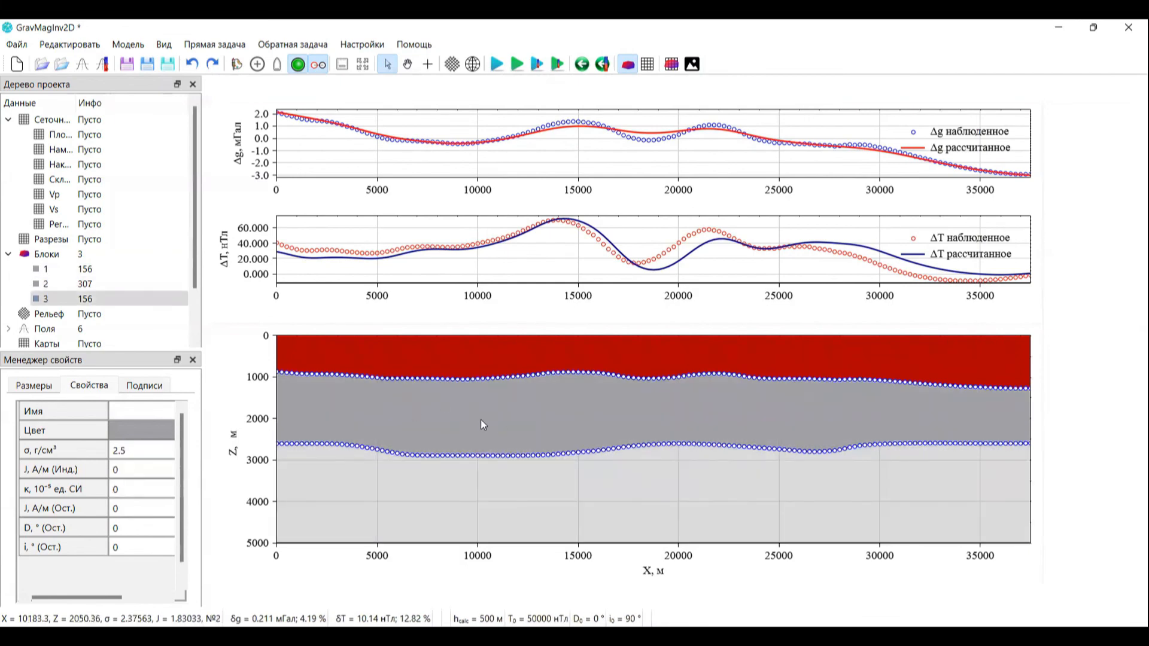
{"action": "double_click", "coordinate": [483, 425]}
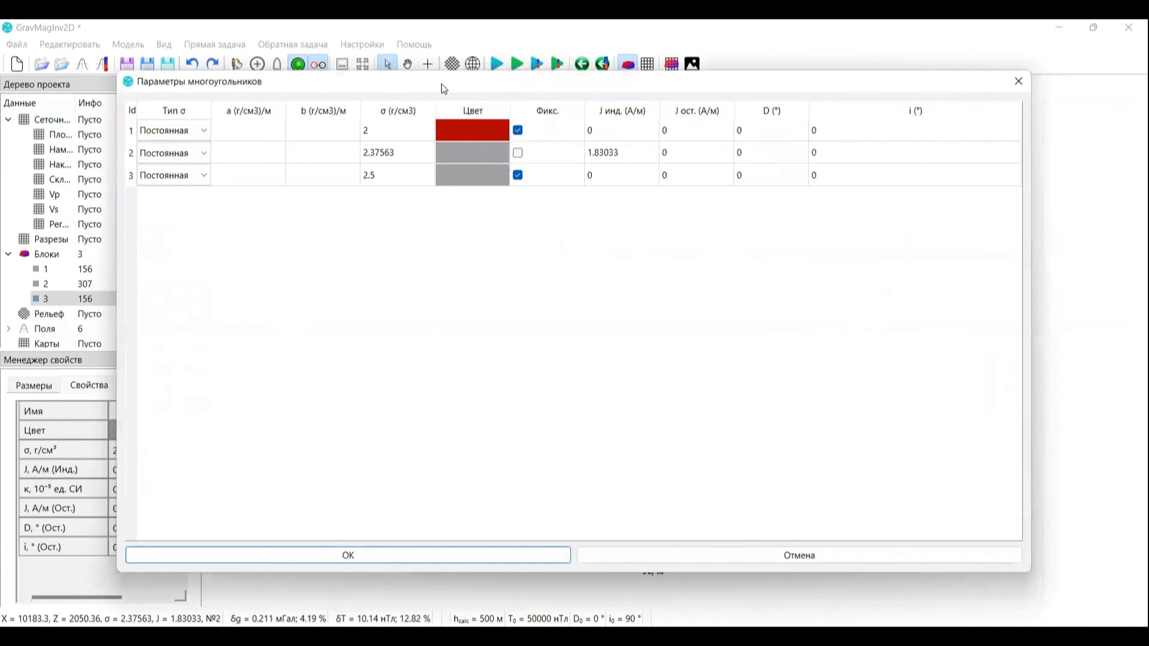
{"action": "left_click_drag", "start_coordinate": [443, 84], "coordinate": [385, 68]}
{"action": "double_click", "coordinate": [402, 136]}
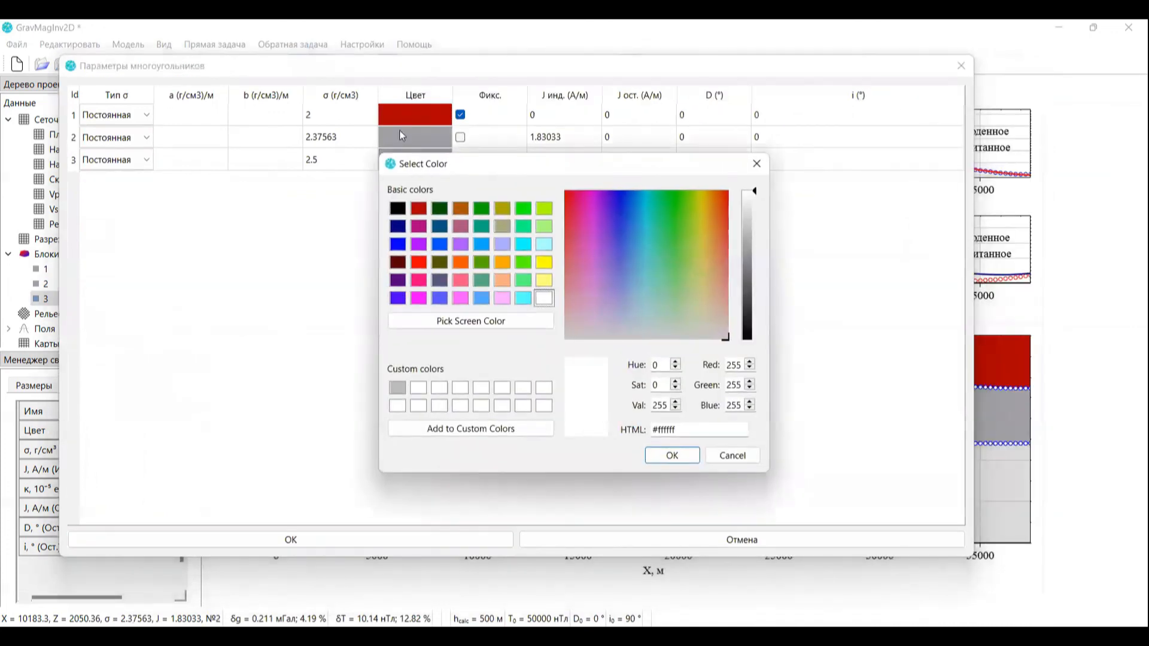
{"action": "left_click_drag", "start_coordinate": [413, 164], "coordinate": [277, 175]}
{"action": "left_click", "coordinate": [386, 219]}
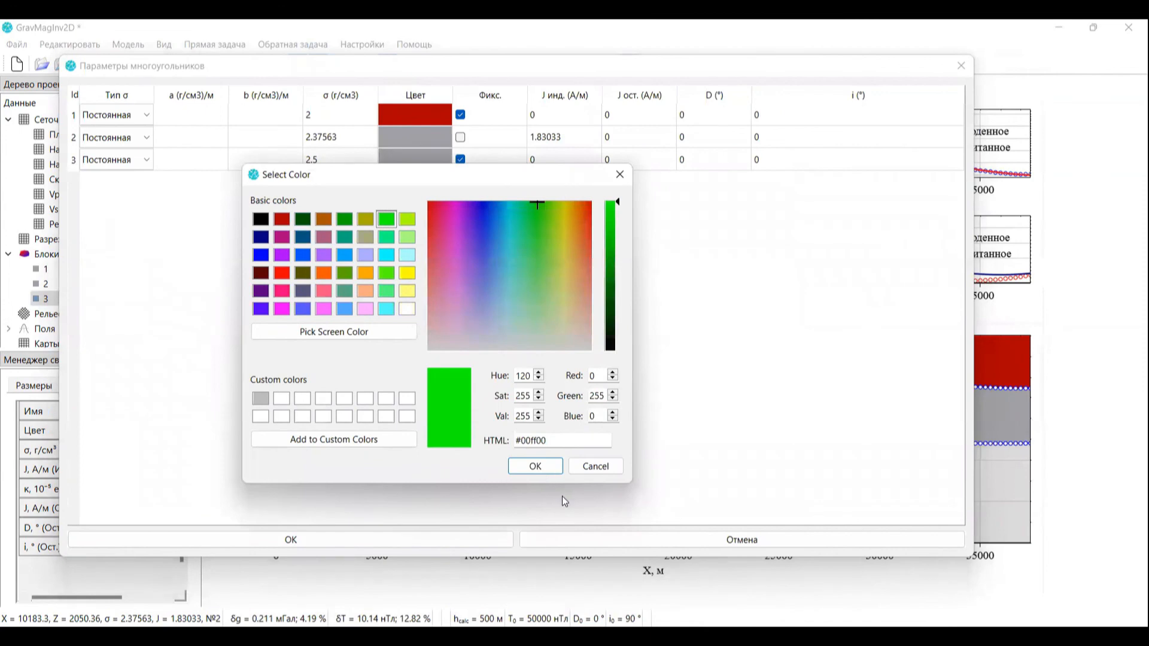
{"action": "left_click", "coordinate": [536, 467]}
{"action": "left_click", "coordinate": [962, 65]}
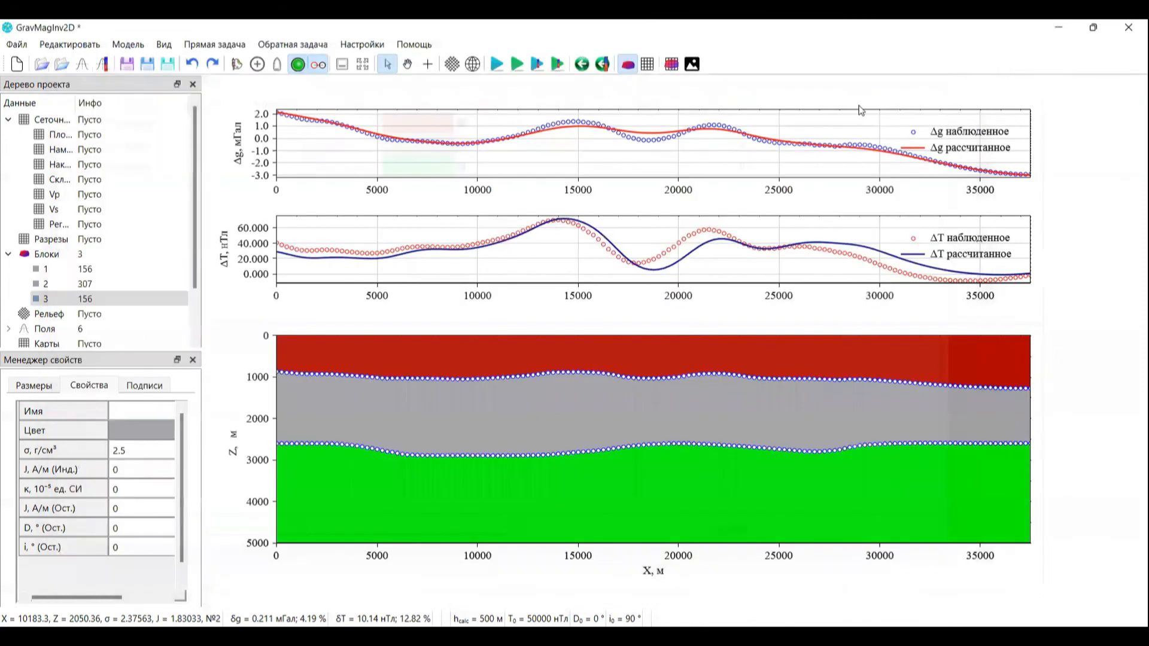
- Reset all blocks to the default coloring (Раскрасить по умолчанию) and hide their points
{"action": "left_click", "coordinate": [157, 51]}
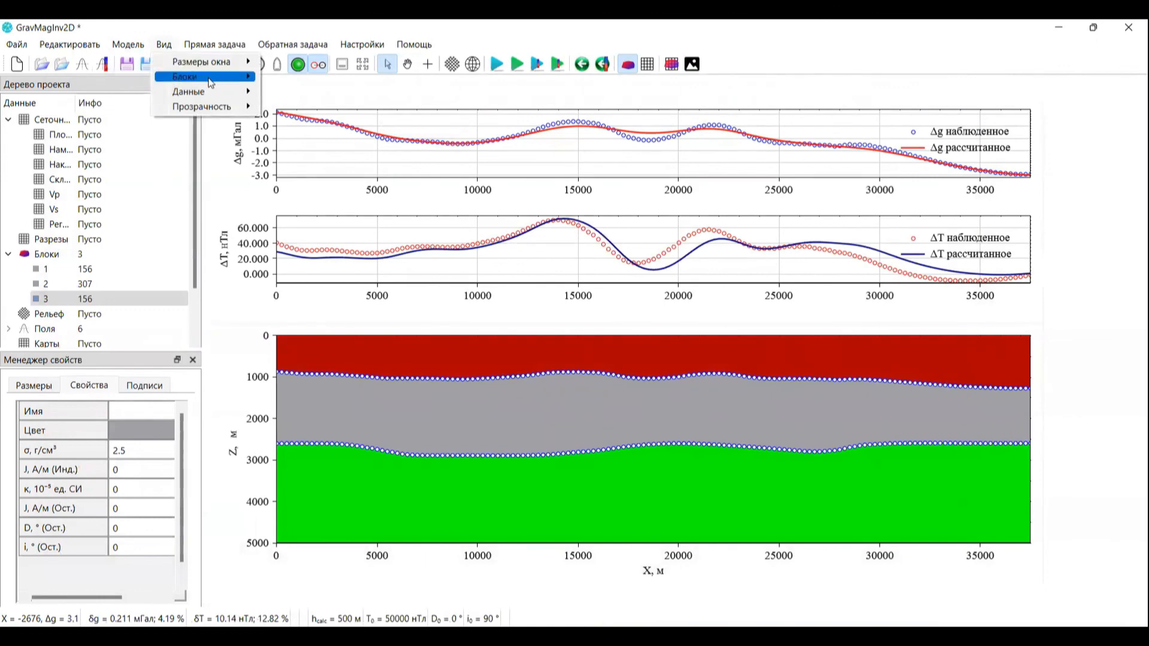
{"action": "mouse_move", "coordinate": [211, 82]}
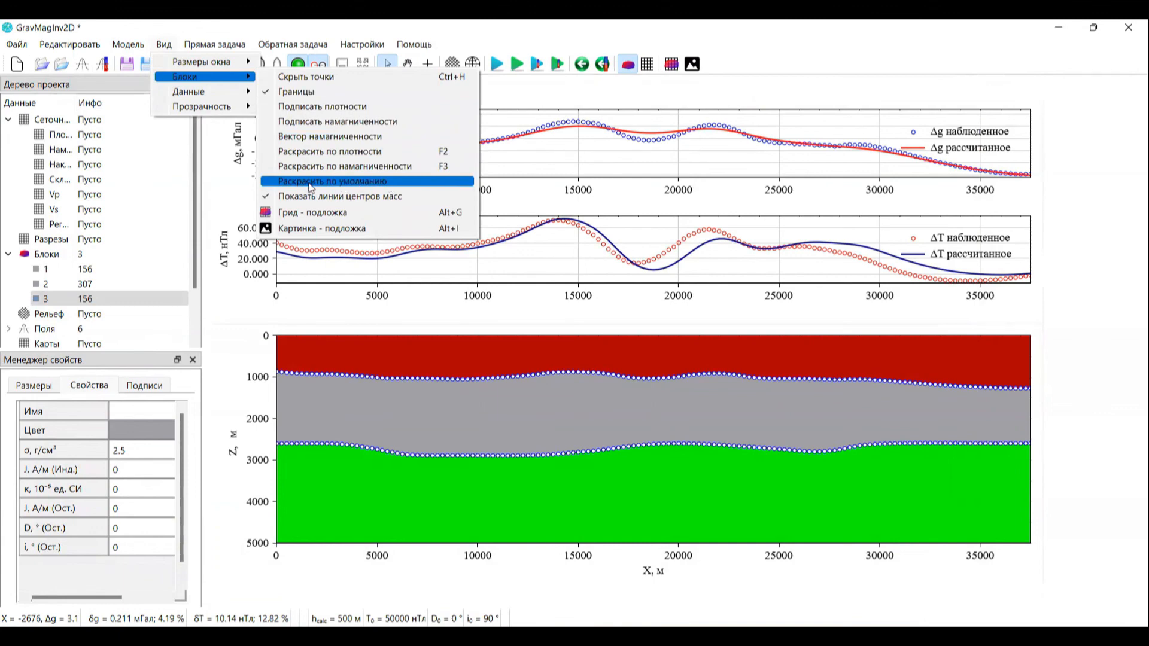
{"action": "left_click", "coordinate": [345, 182]}
{"action": "left_click", "coordinate": [164, 44]}
{"action": "mouse_move", "coordinate": [198, 78]}
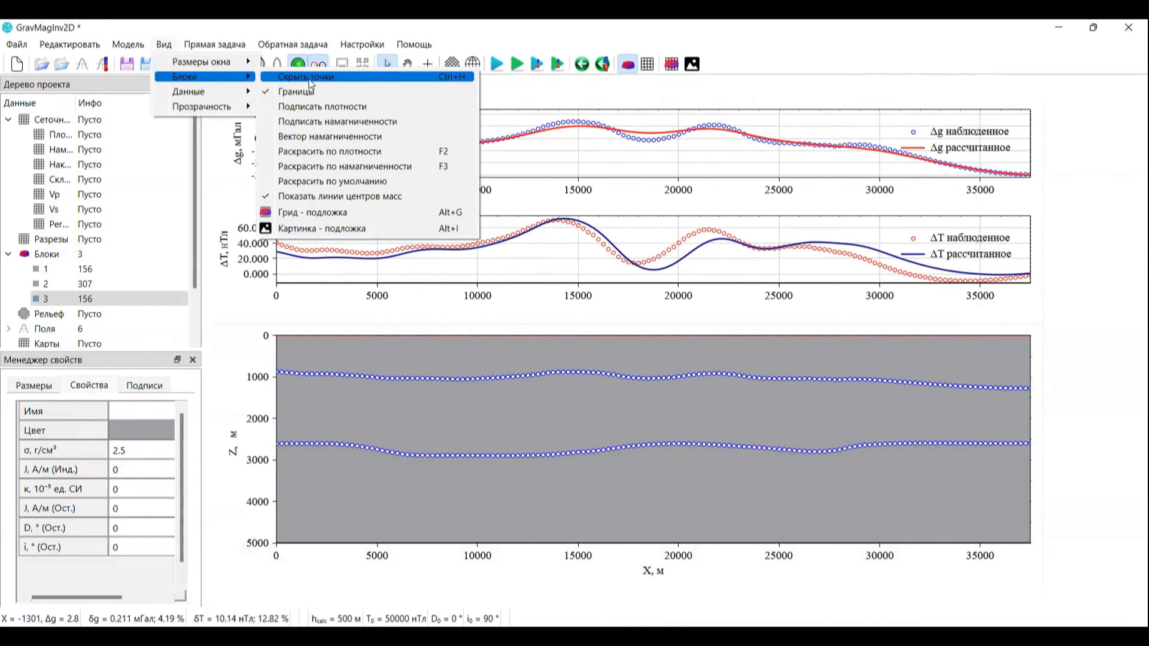
{"action": "left_click", "coordinate": [310, 78]}
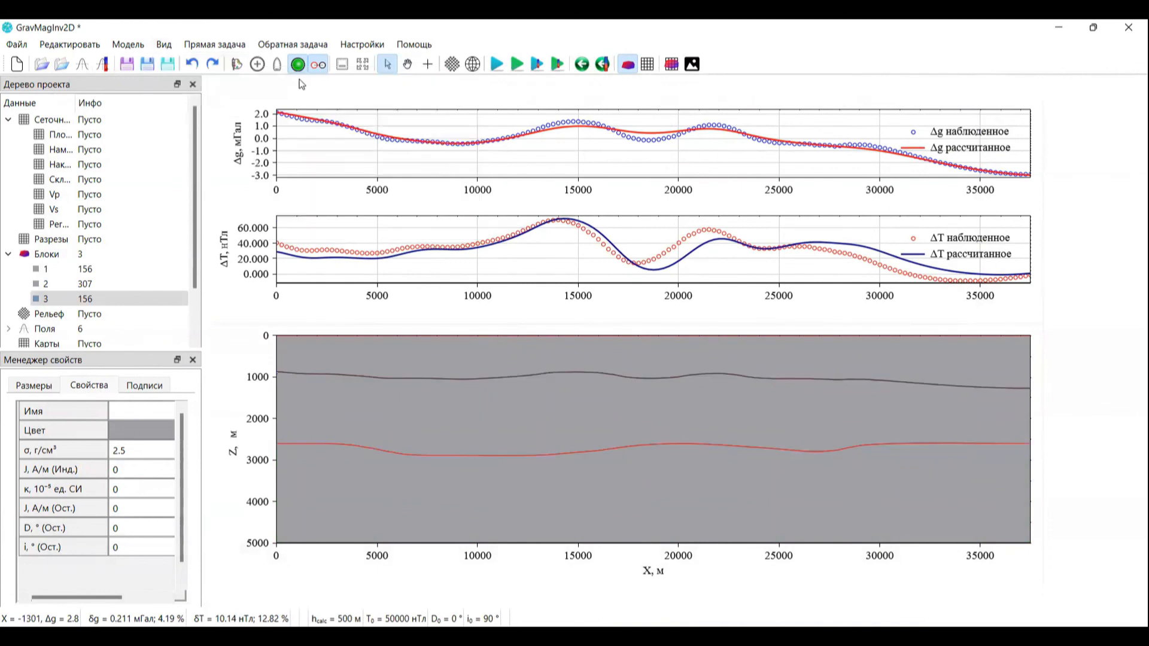
- Hide the block boundaries (Границы) in the model section and show them again
{"action": "left_click", "coordinate": [160, 44]}
{"action": "mouse_move", "coordinate": [207, 82]}
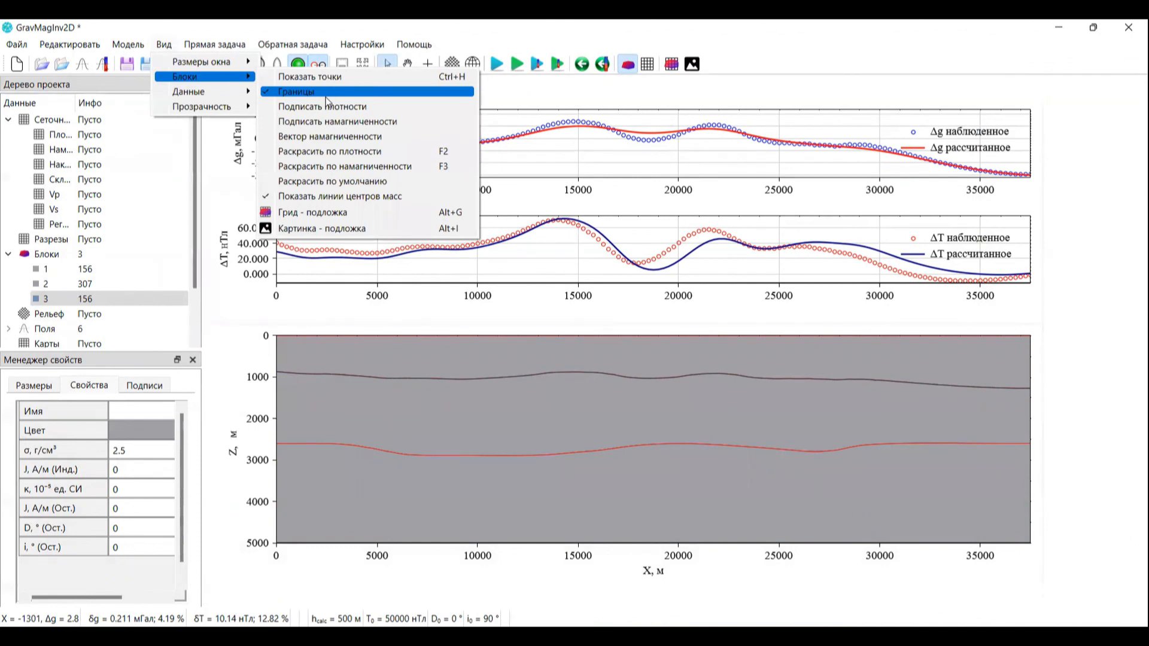
{"action": "left_click", "coordinate": [326, 96]}
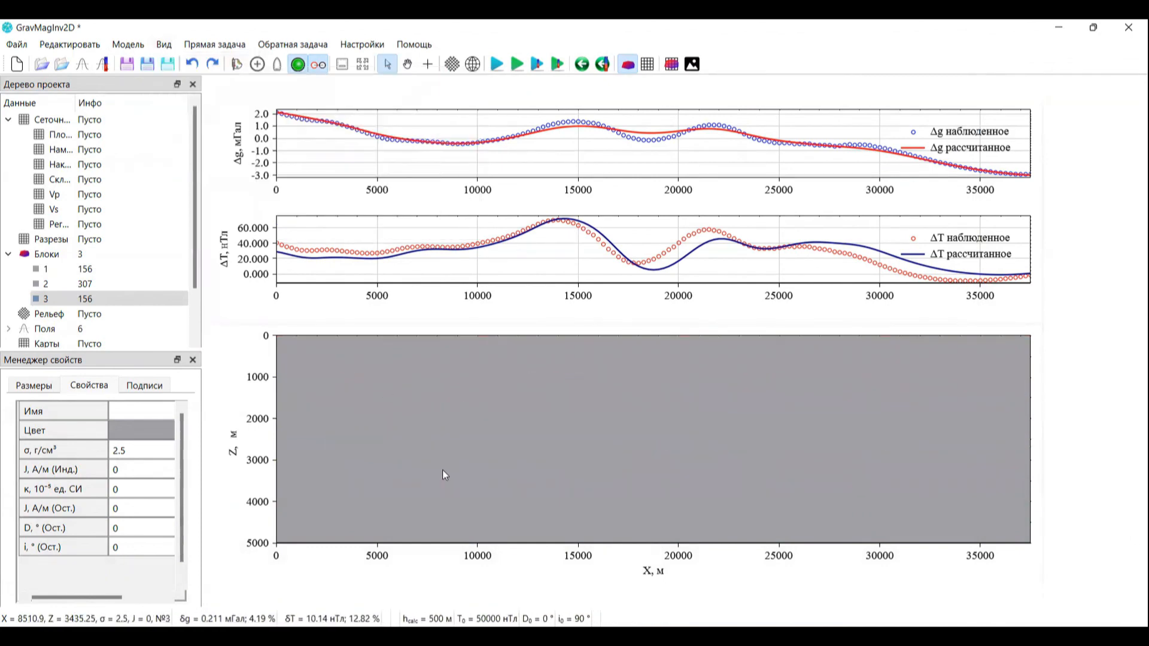
{"action": "left_click", "coordinate": [164, 45]}
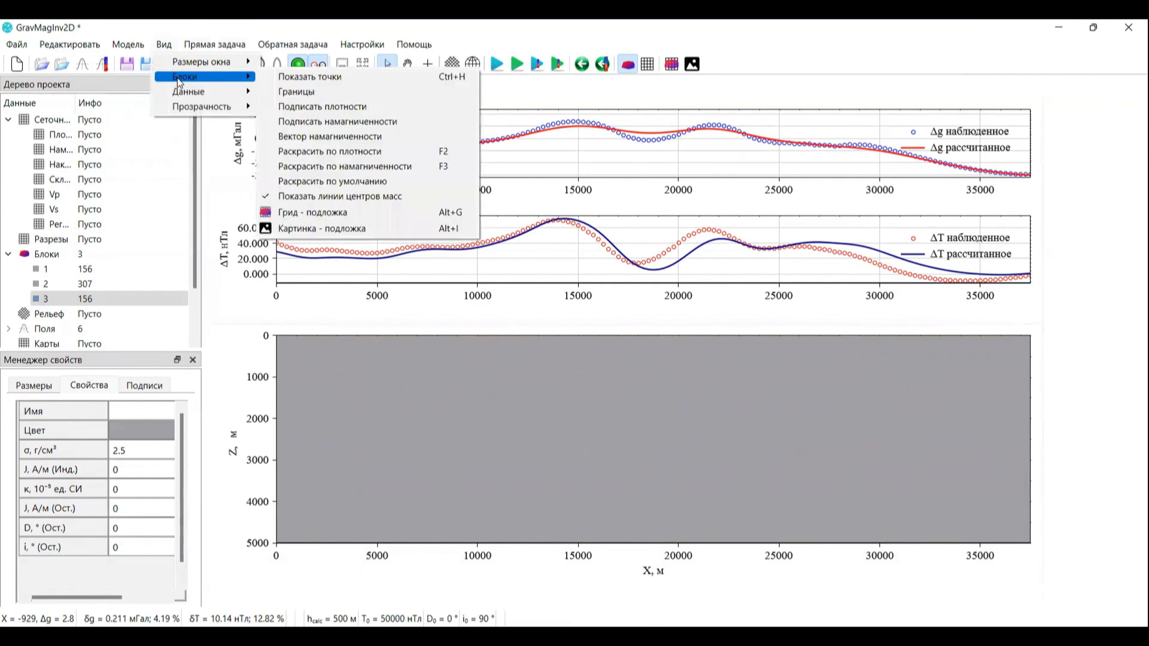
{"action": "left_click", "coordinate": [294, 92]}
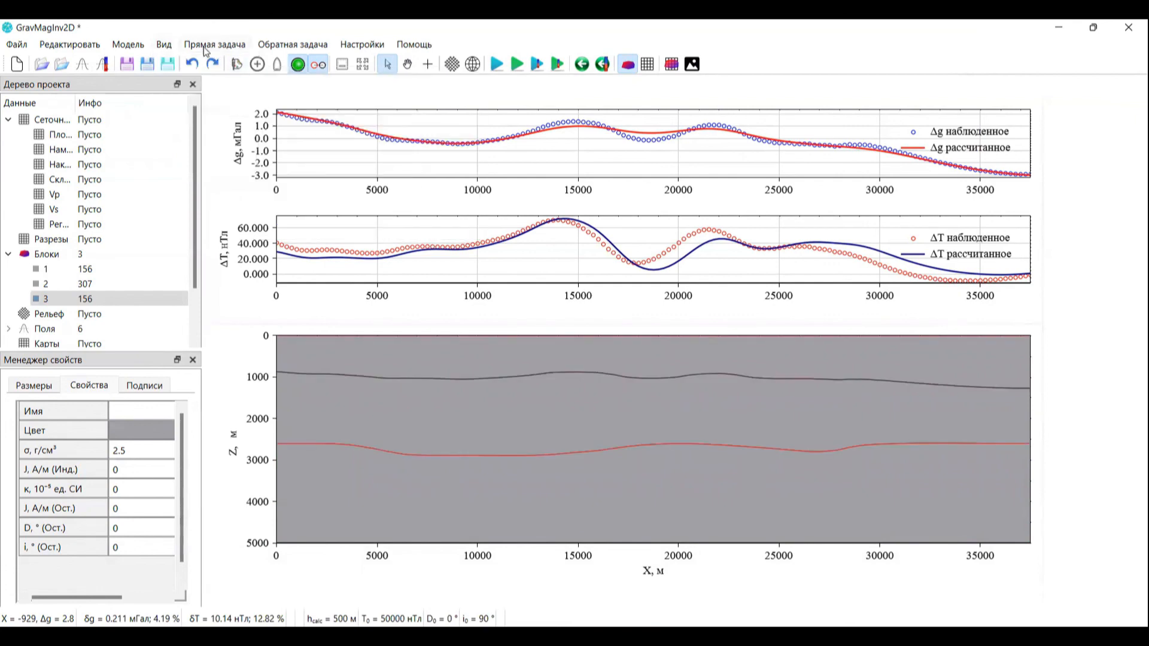
- Label the blocks in the model section with their densities and magnetizations
{"action": "left_click", "coordinate": [169, 47]}
{"action": "mouse_move", "coordinate": [233, 77]}
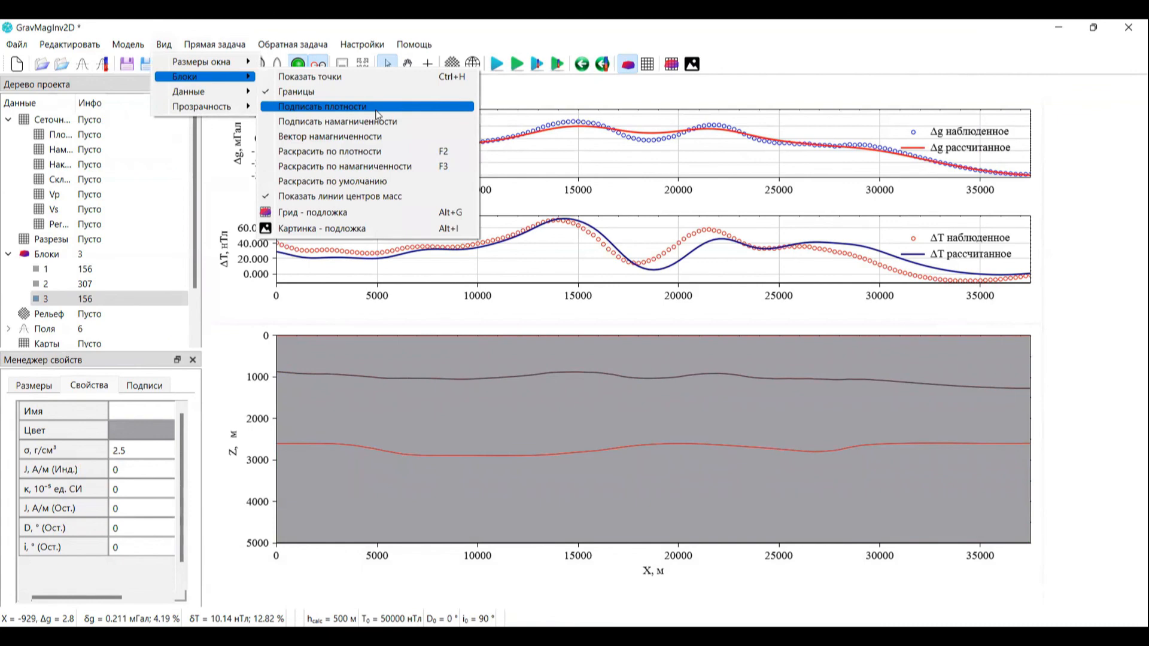
{"action": "left_click", "coordinate": [378, 107]}
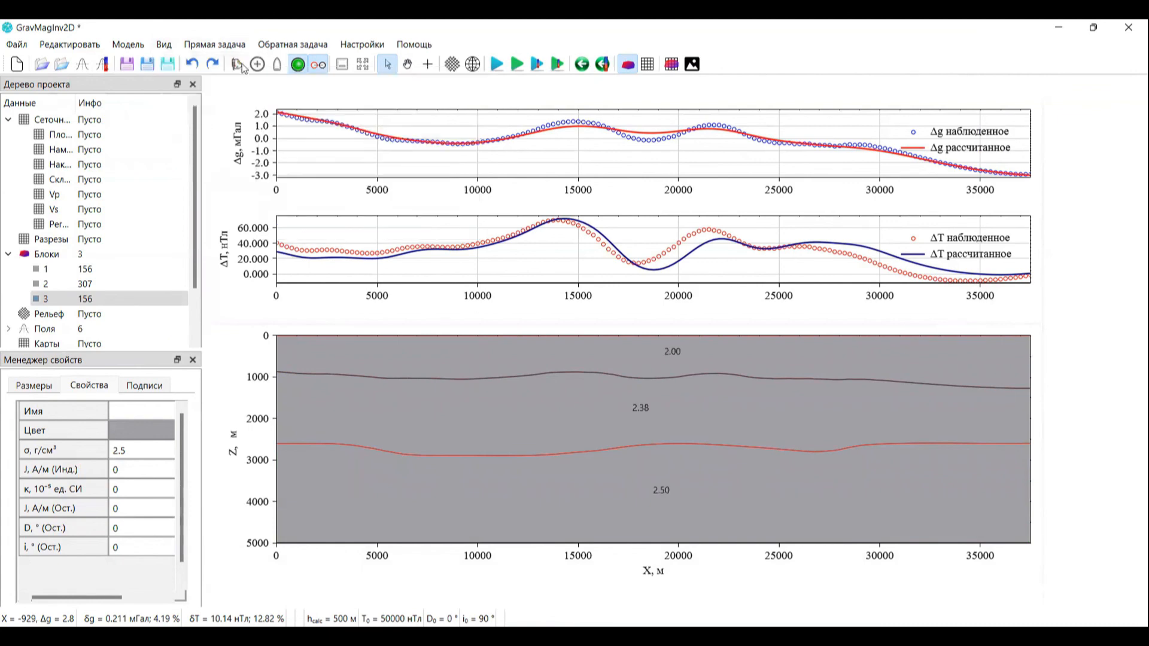
{"action": "left_click", "coordinate": [164, 45]}
{"action": "mouse_move", "coordinate": [204, 81]}
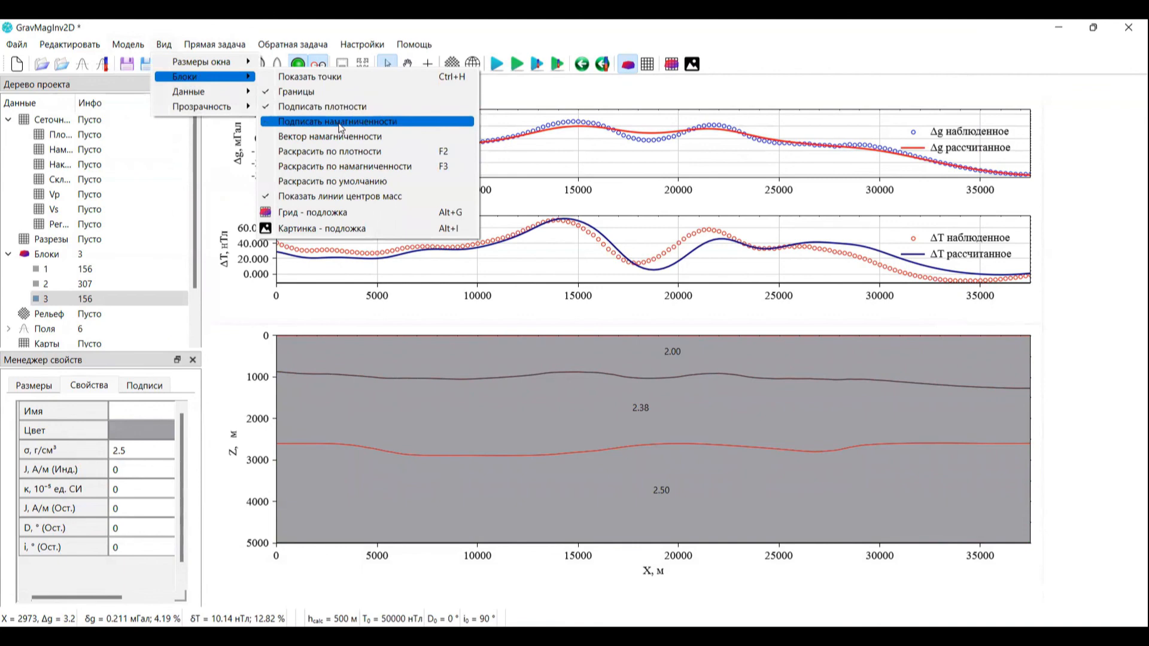
{"action": "left_click", "coordinate": [341, 121]}
- Display the magnetization vector (Вектор намагниченности) on the blocks
{"action": "left_click", "coordinate": [164, 45]}
{"action": "mouse_move", "coordinate": [213, 90]}
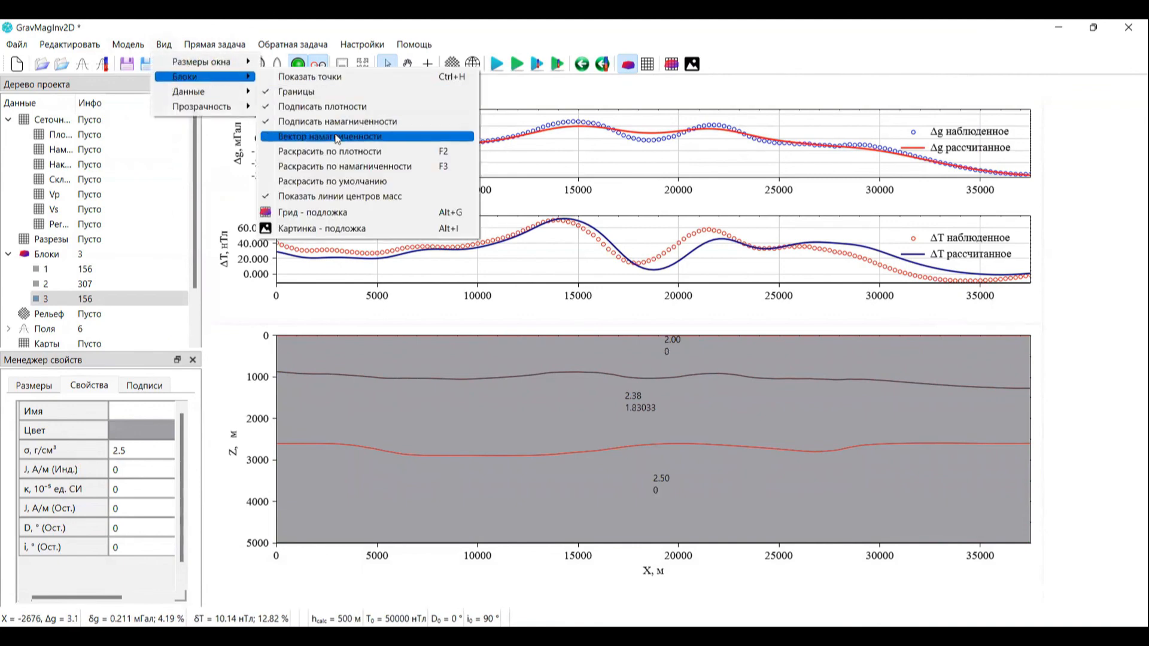
{"action": "left_click", "coordinate": [339, 141]}
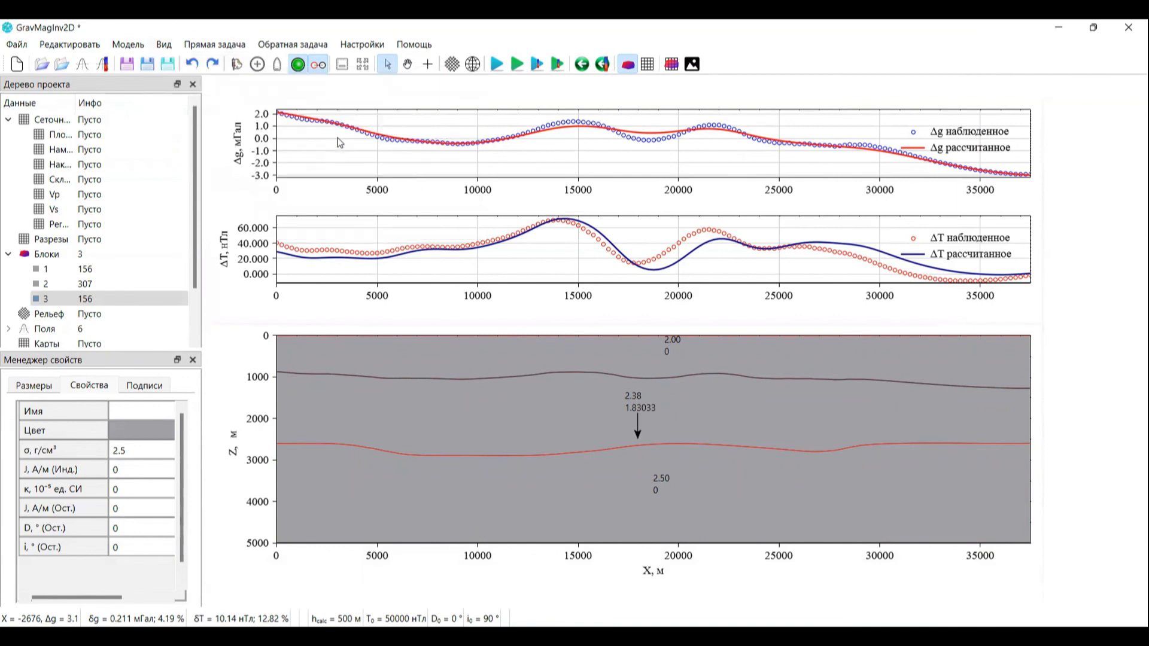
- Color the blocks by density (Раскрасить по плотности)
{"action": "left_click", "coordinate": [164, 44]}
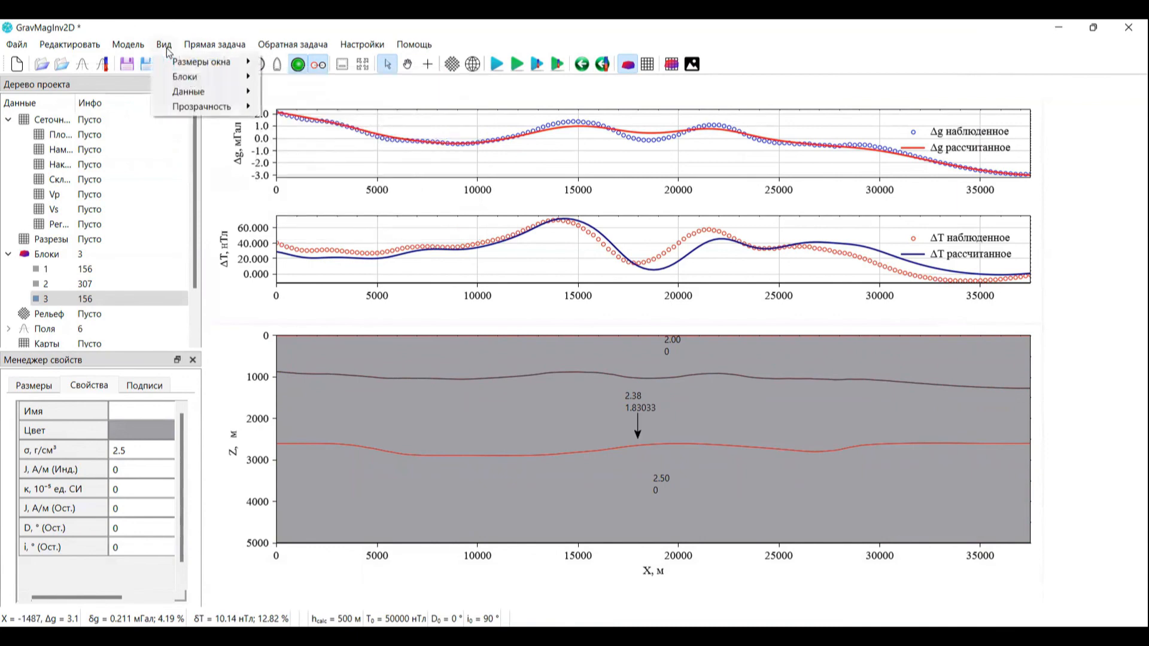
{"action": "mouse_move", "coordinate": [192, 79]}
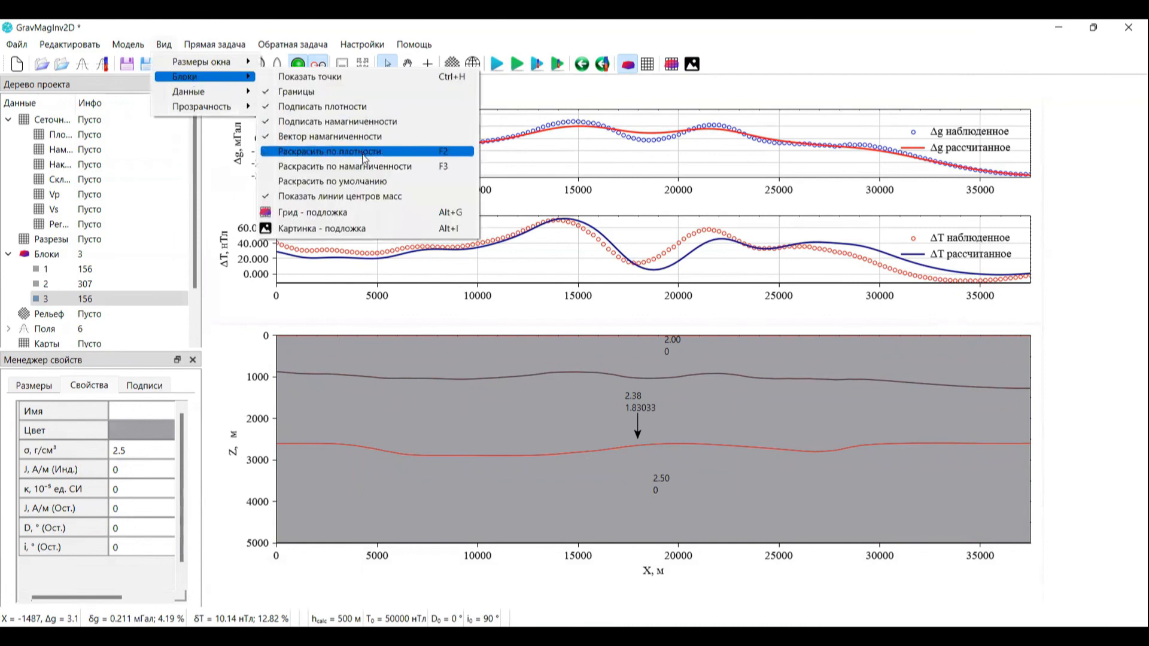
{"action": "left_click", "coordinate": [365, 157]}
- Color the blocks by magnetization (Раскрасить по намагниченности)
{"action": "left_click", "coordinate": [164, 45]}
{"action": "mouse_move", "coordinate": [194, 78]}
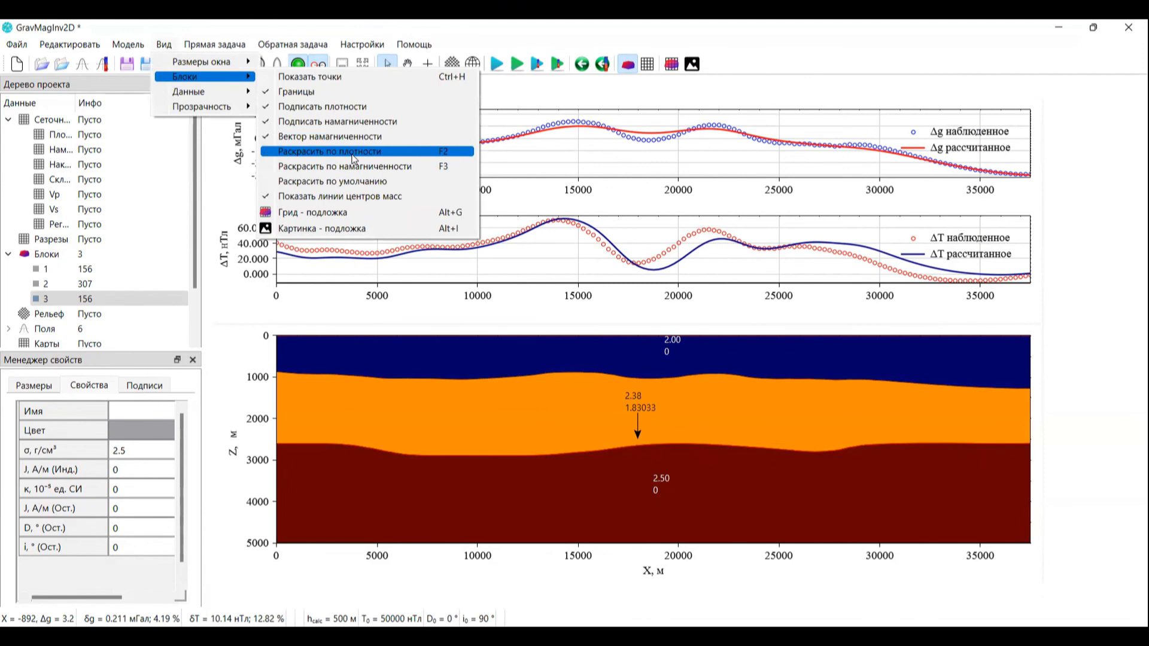
{"action": "left_click", "coordinate": [368, 167]}
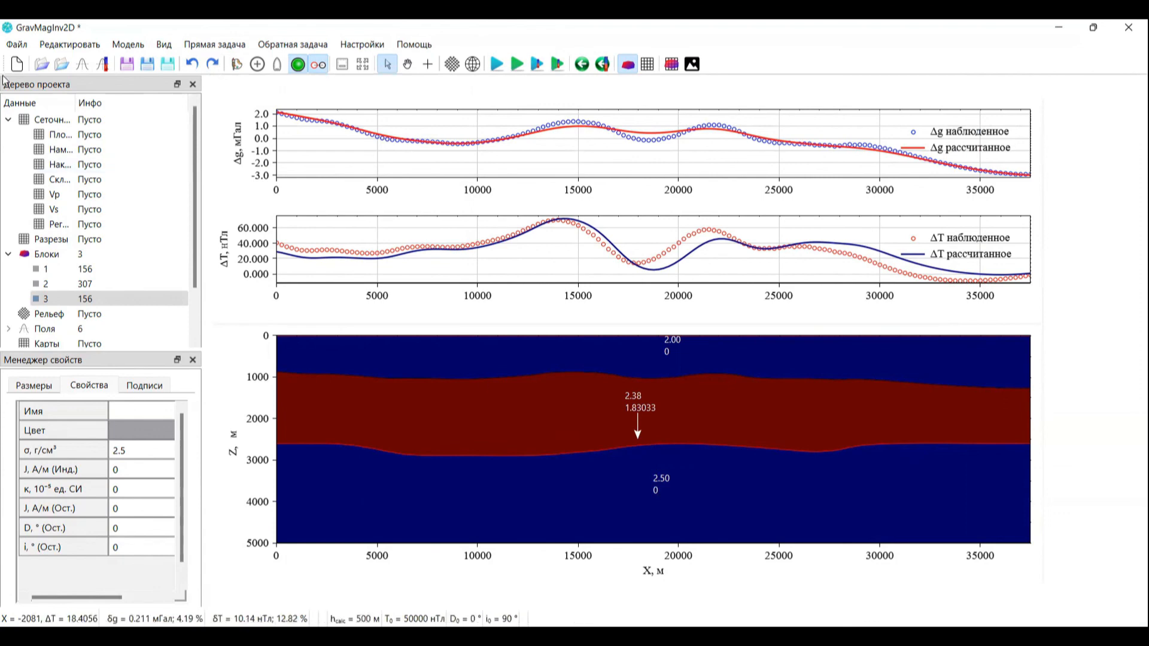
{"action": "left_click", "coordinate": [18, 44]}
{"action": "mouse_move", "coordinate": [62, 149]}
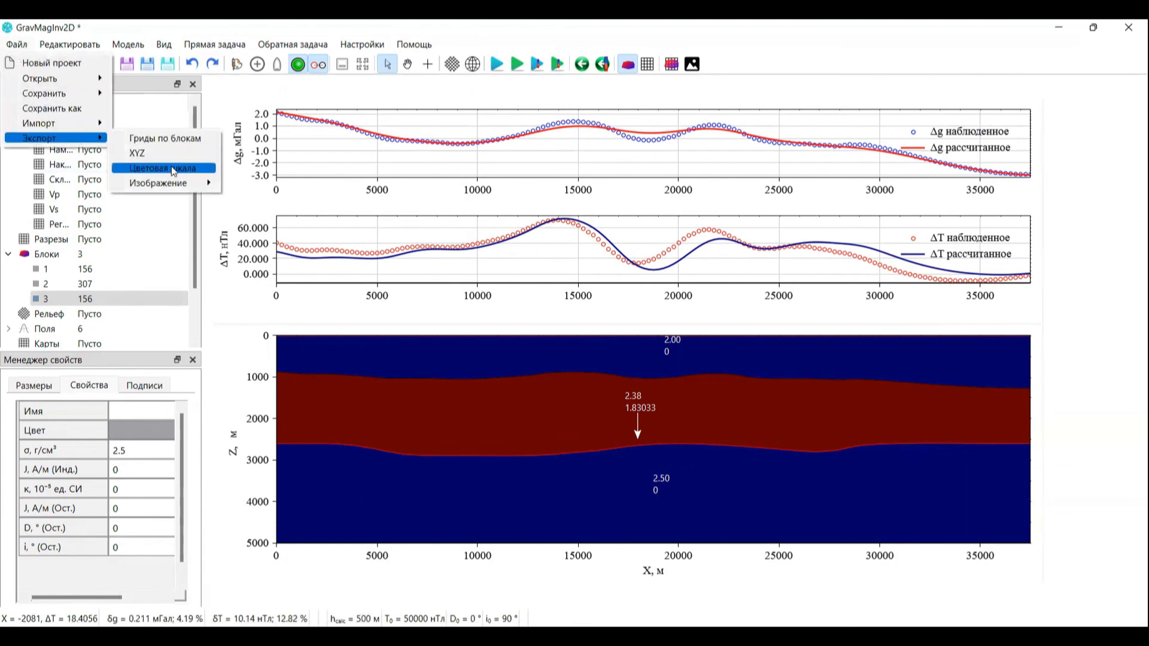
{"action": "mouse_move", "coordinate": [175, 184]}
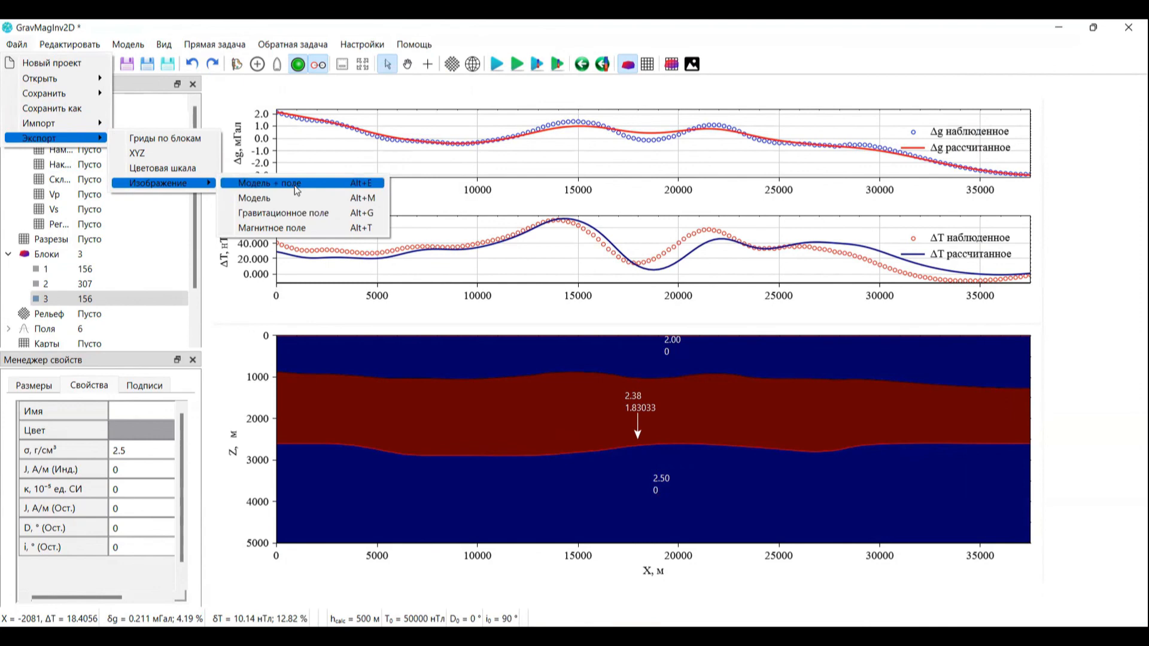
{"action": "left_click", "coordinate": [412, 342]}
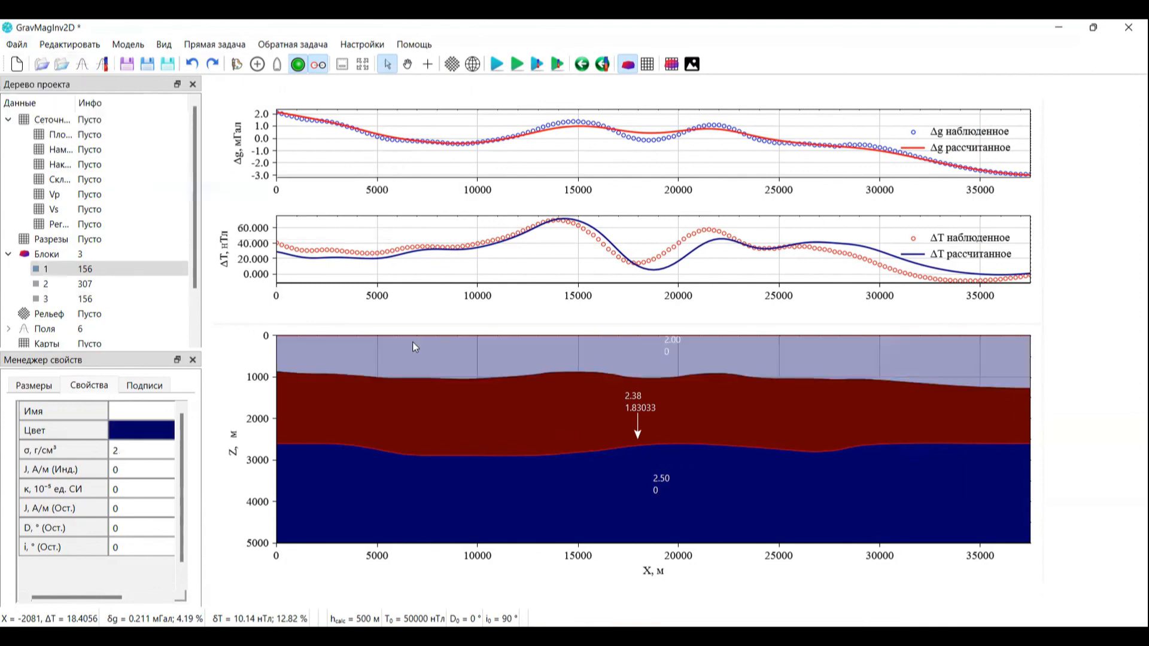